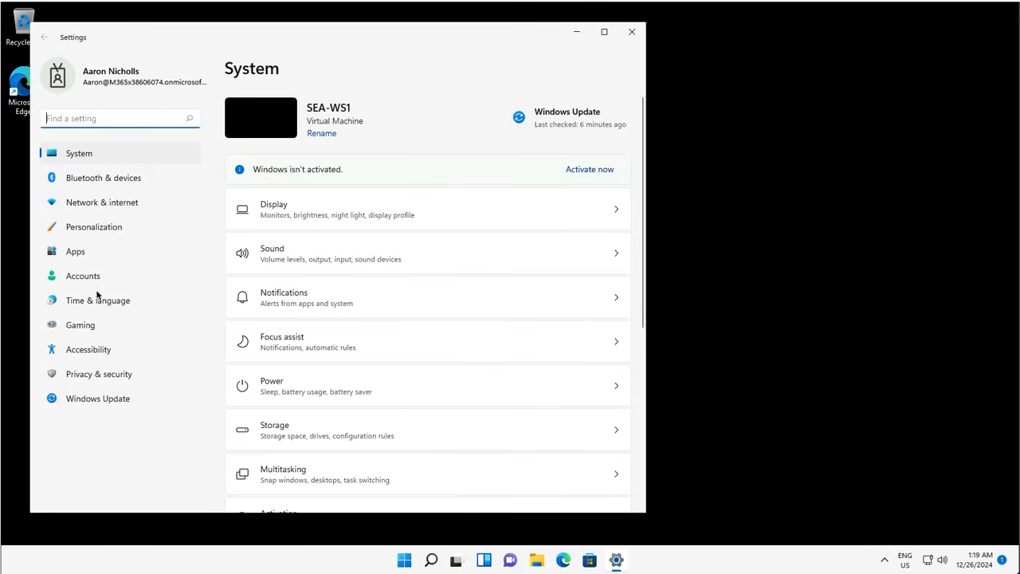
Step: Look over the Gaming settings page, then switch to the Personalization page with its theme choices
click(90, 327)
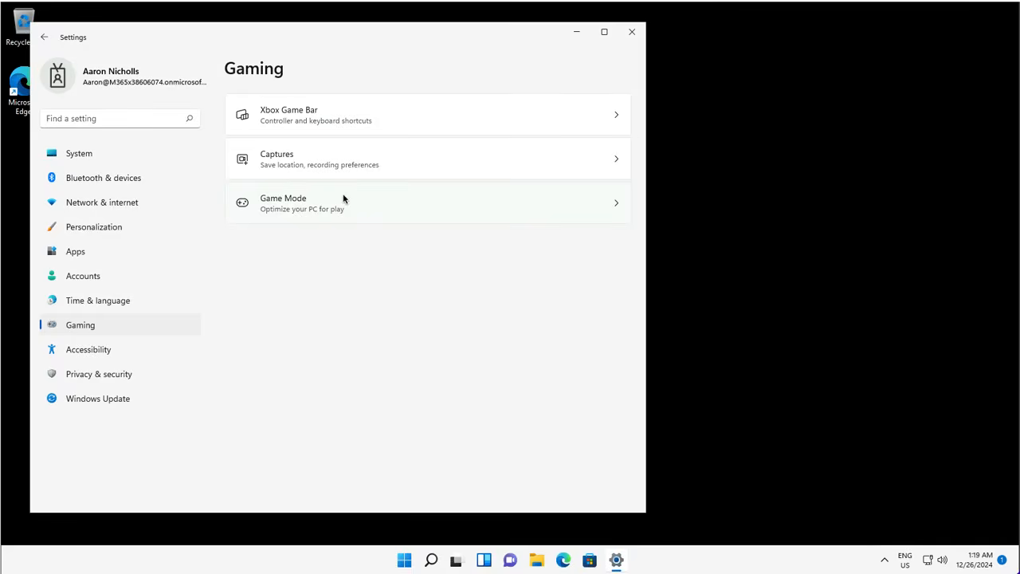
click(77, 227)
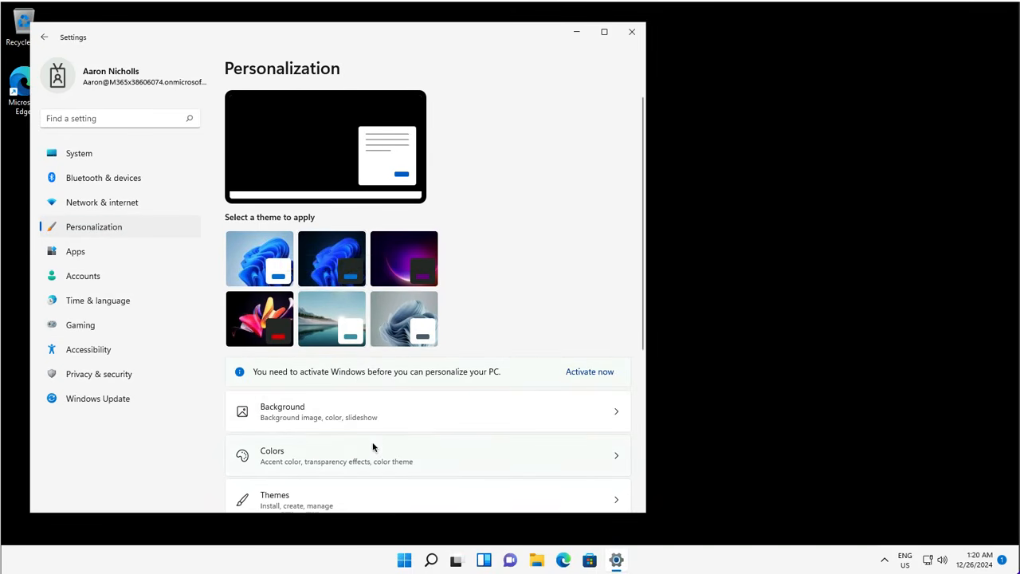
Step: Turn on 'Show most used apps' in Start settings, then go to Privacy & security
scroll(372, 446, down, 5)
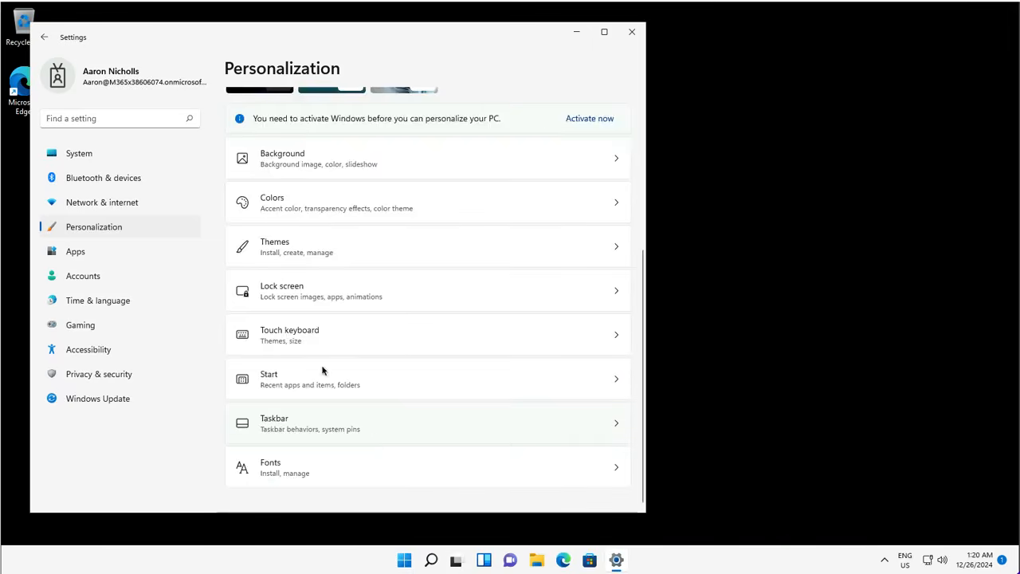
click(281, 385)
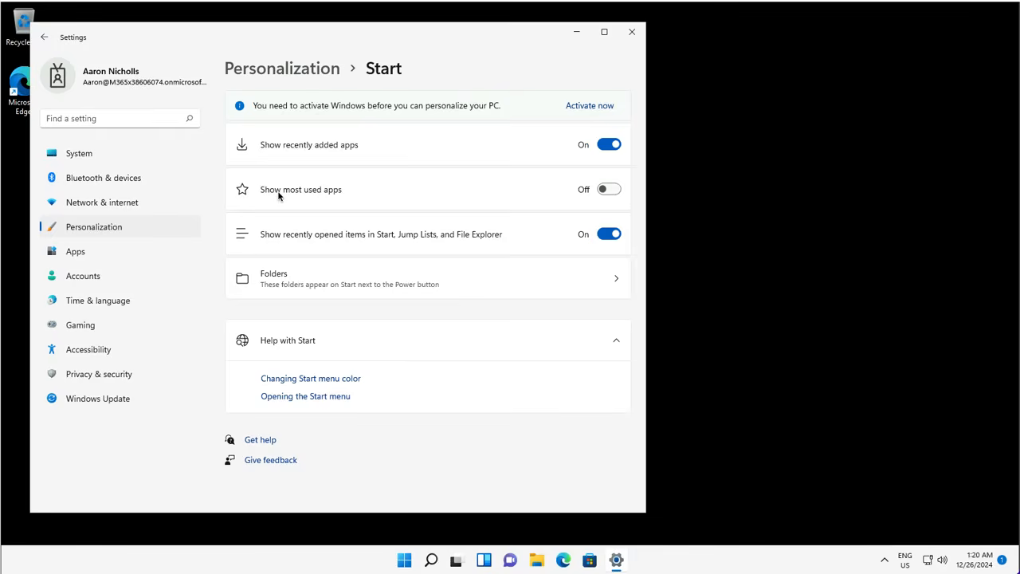
click(621, 202)
click(111, 377)
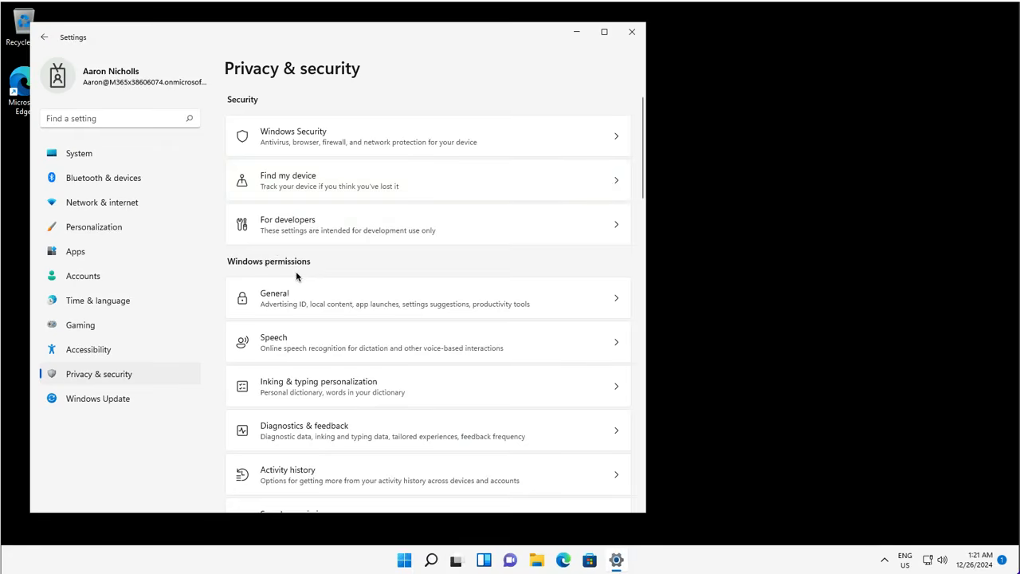
Step: Find App permissions and review the Camera access settings
scroll(303, 340, down, 3)
scroll(303, 340, down, 5)
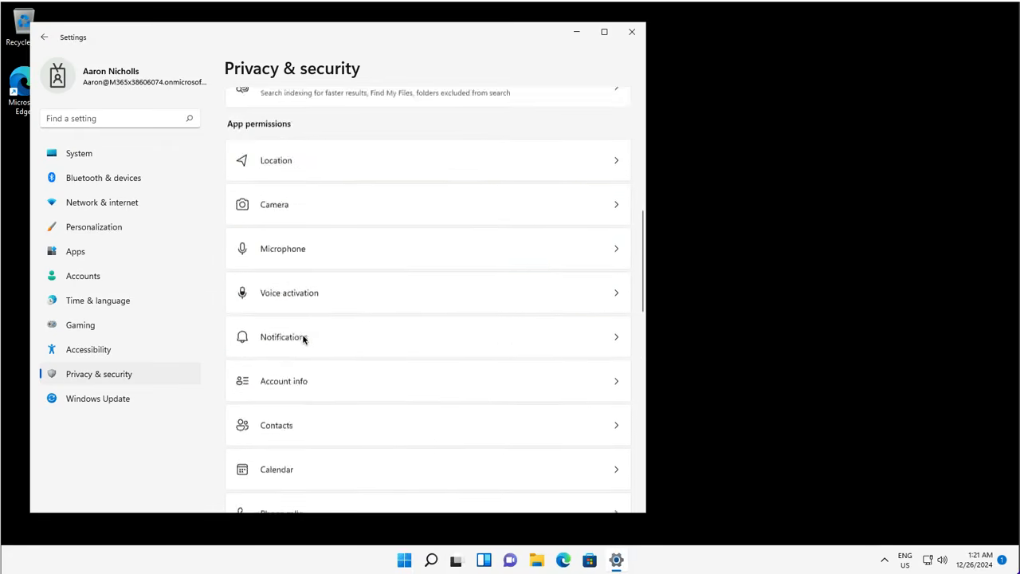
scroll(303, 339, up, 2)
scroll(303, 340, up, 3)
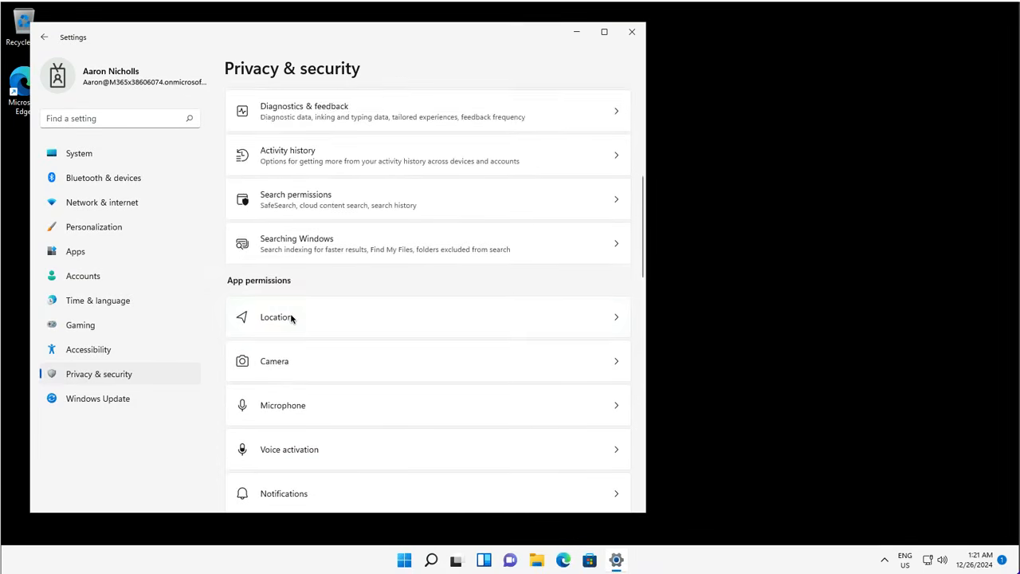
scroll(290, 313, down, 2)
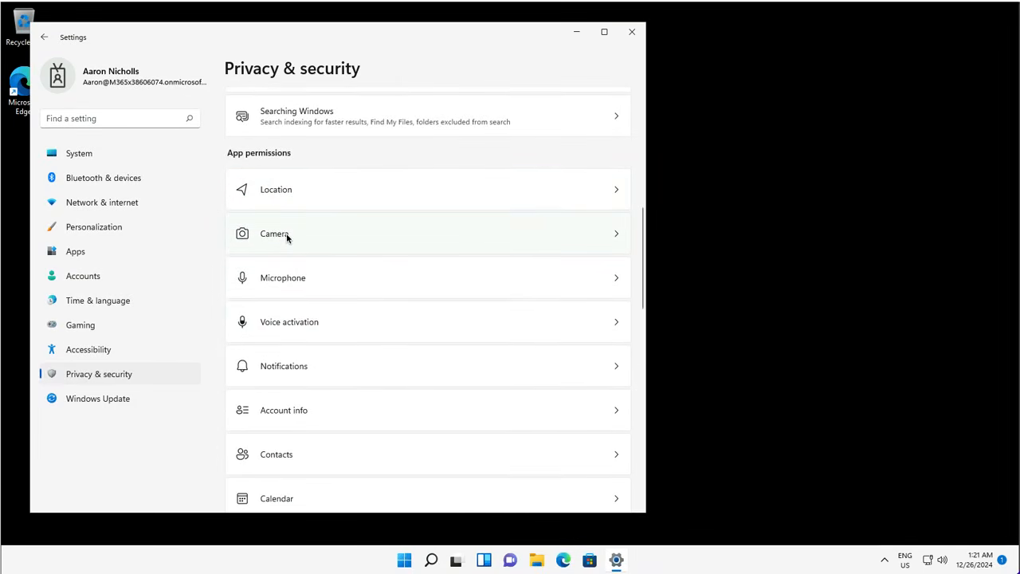
click(287, 236)
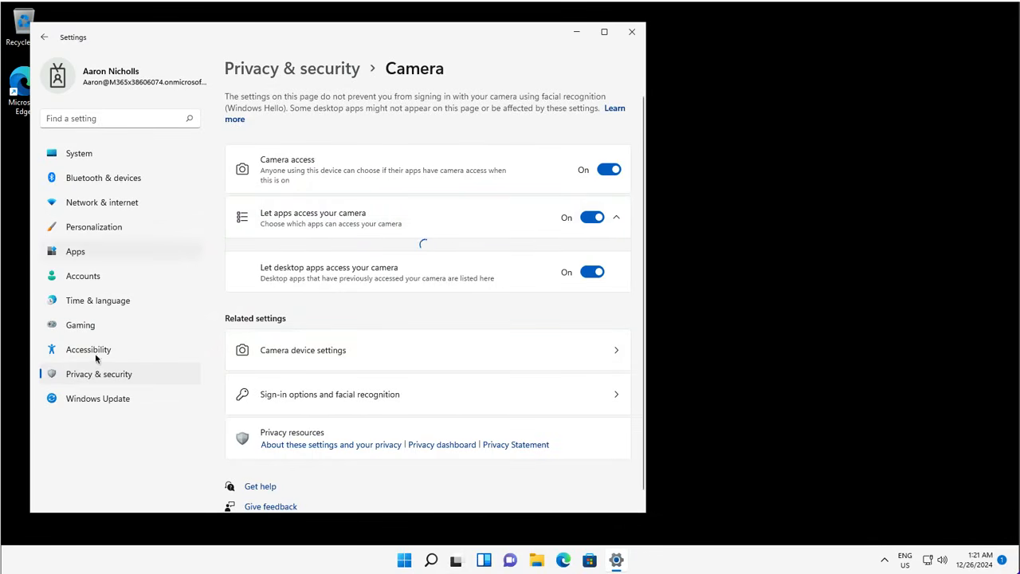
Step: Return to Privacy & security and launch the Windows Security app via Virus & threat protection
click(83, 378)
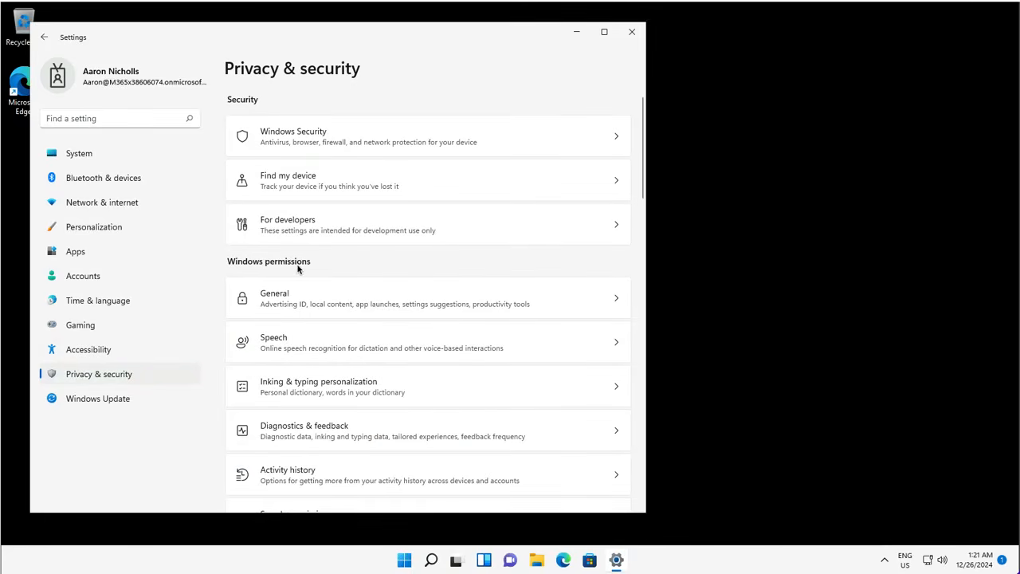
click(282, 135)
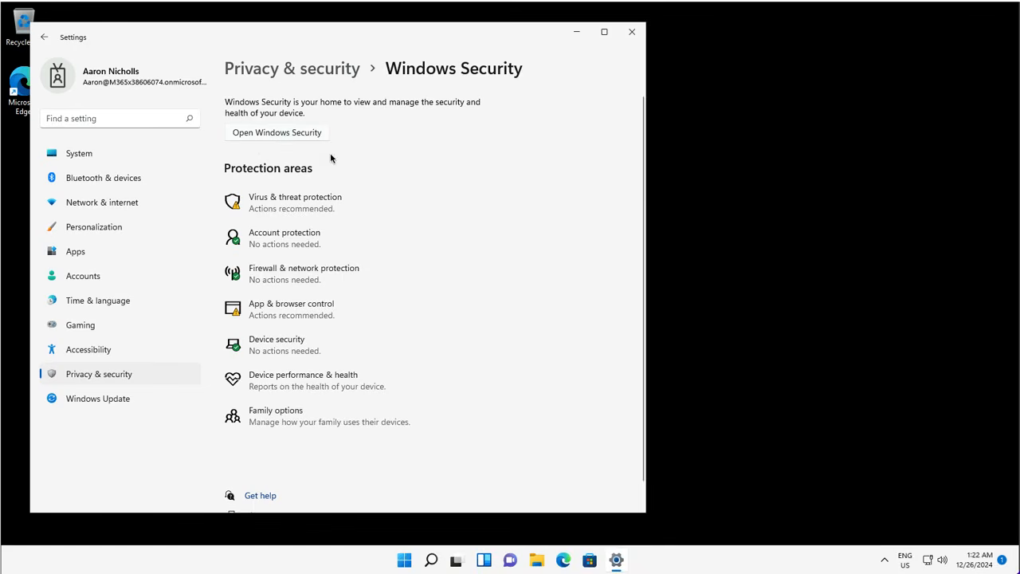
click(291, 205)
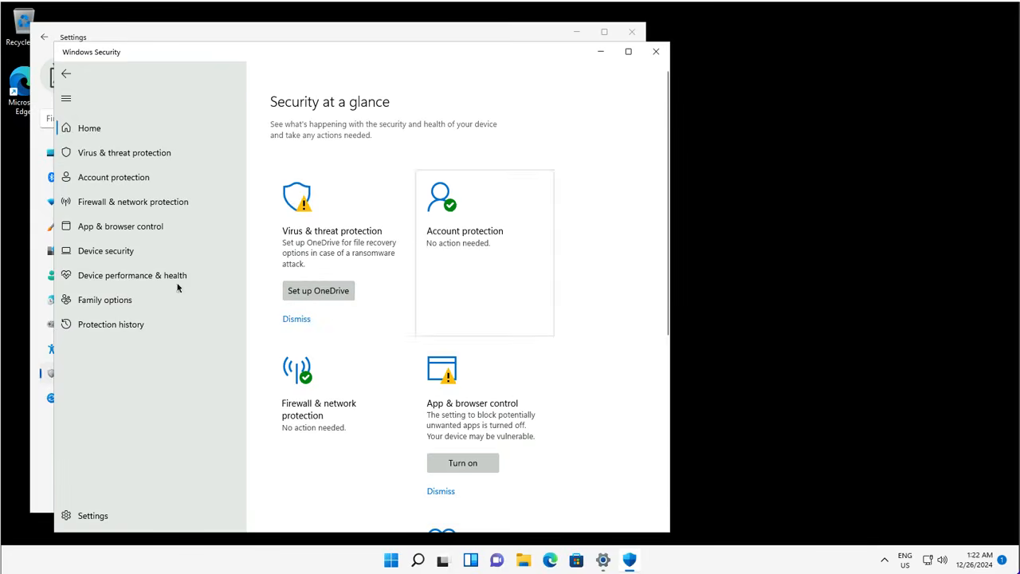
Step: Go from Virus & threat protection settings to the Defender exclusions list, approving the administrator prompt
click(110, 154)
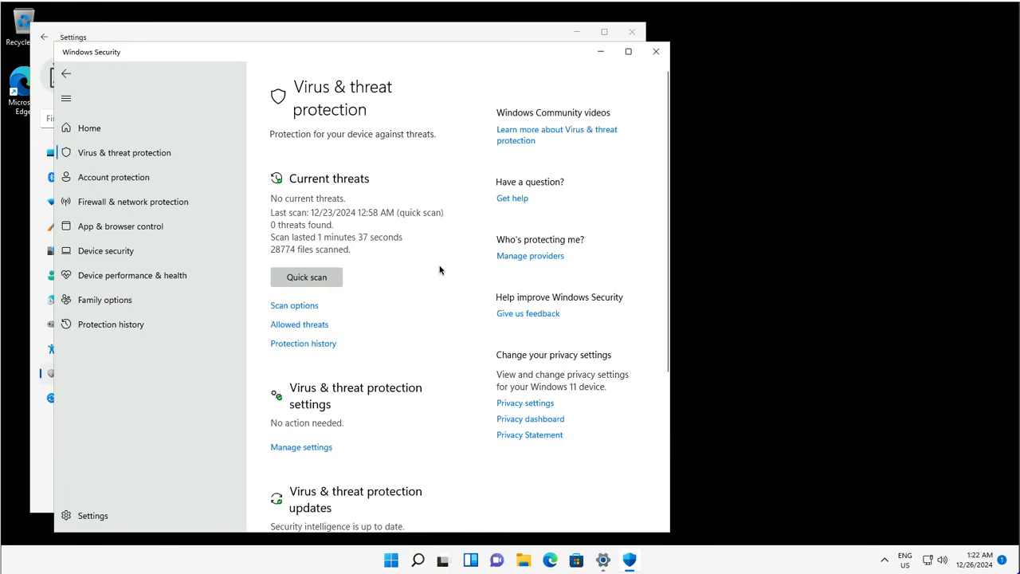
click(315, 449)
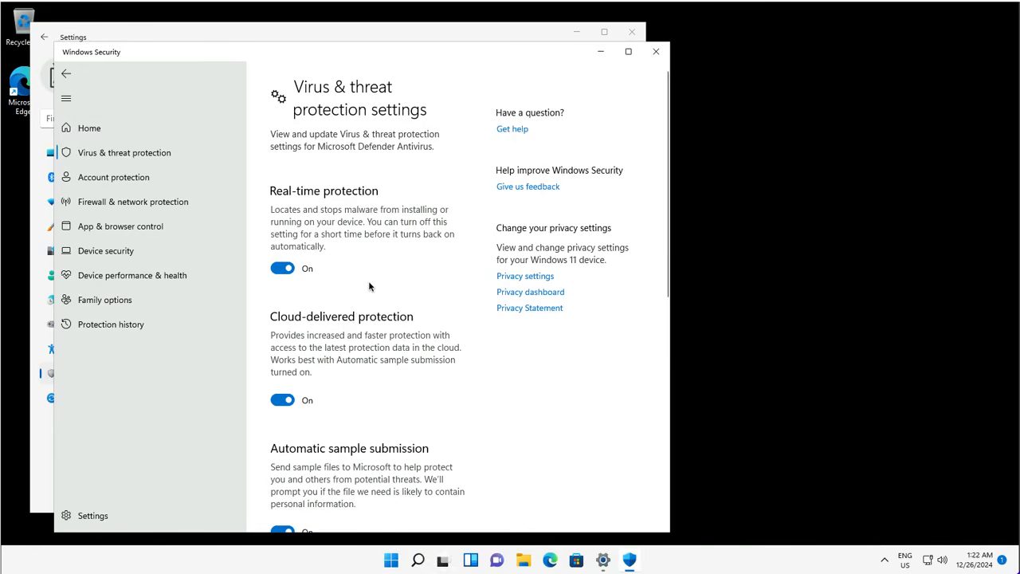
scroll(369, 286, down, 5)
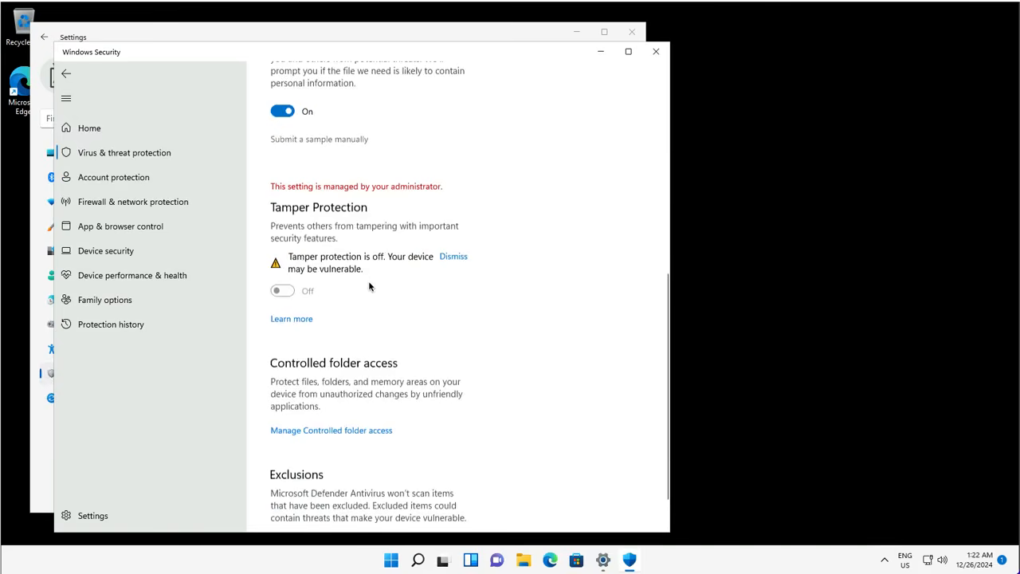
scroll(370, 286, down, 1)
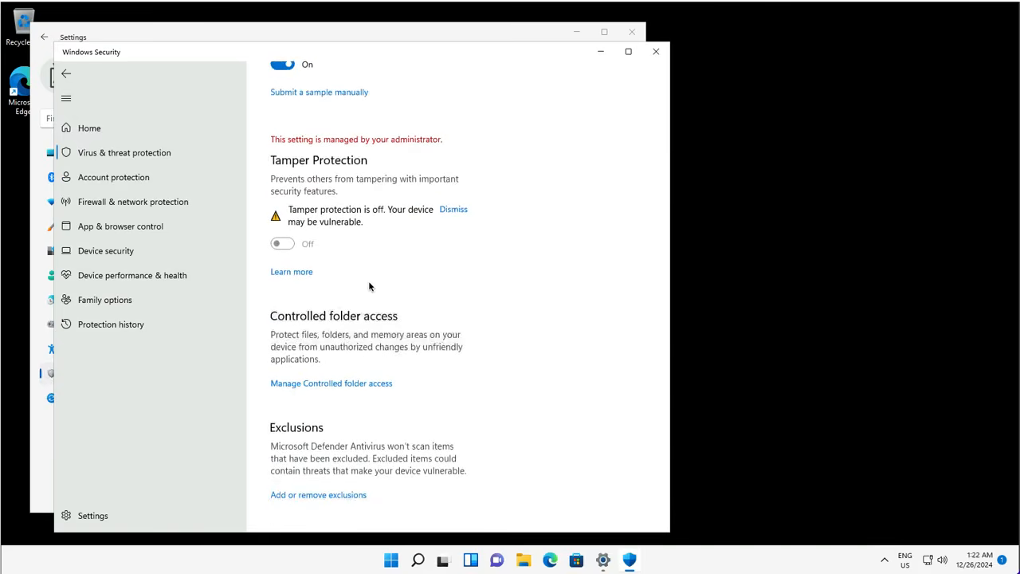
click(331, 495)
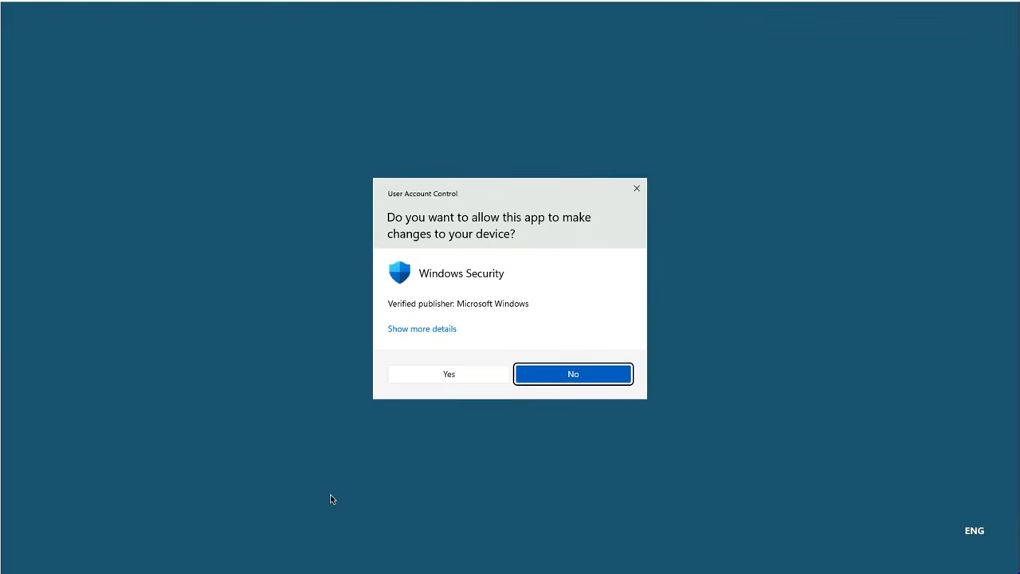
click(450, 376)
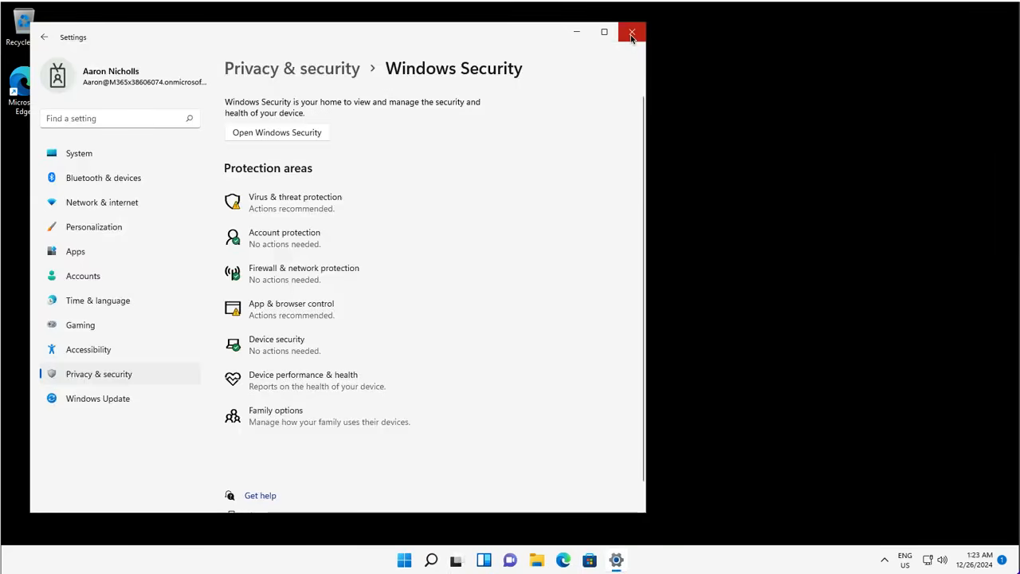
Step: Close Windows Security and sign in with the domain administrator account's password
click(632, 34)
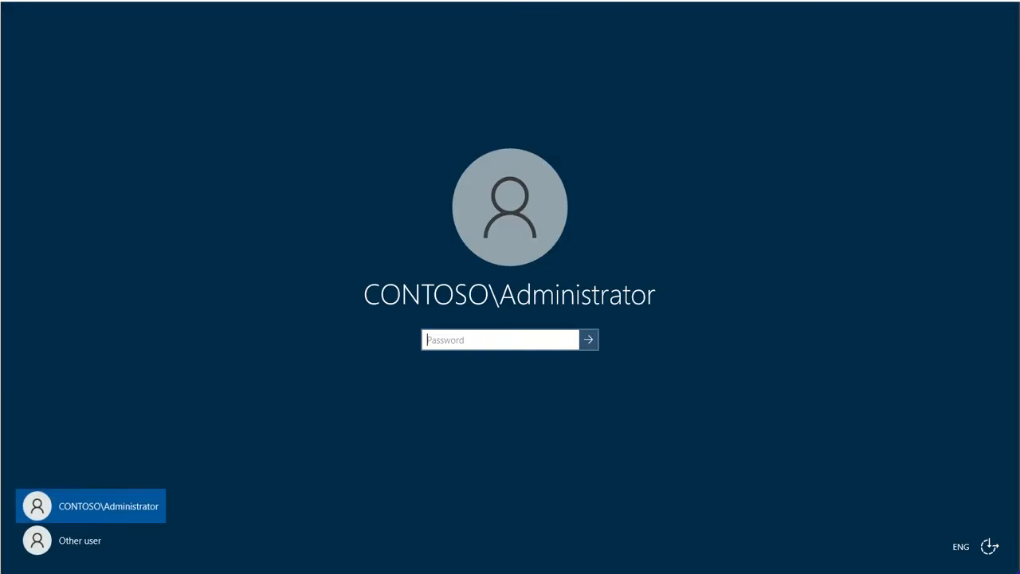
text(•••)
click(595, 349)
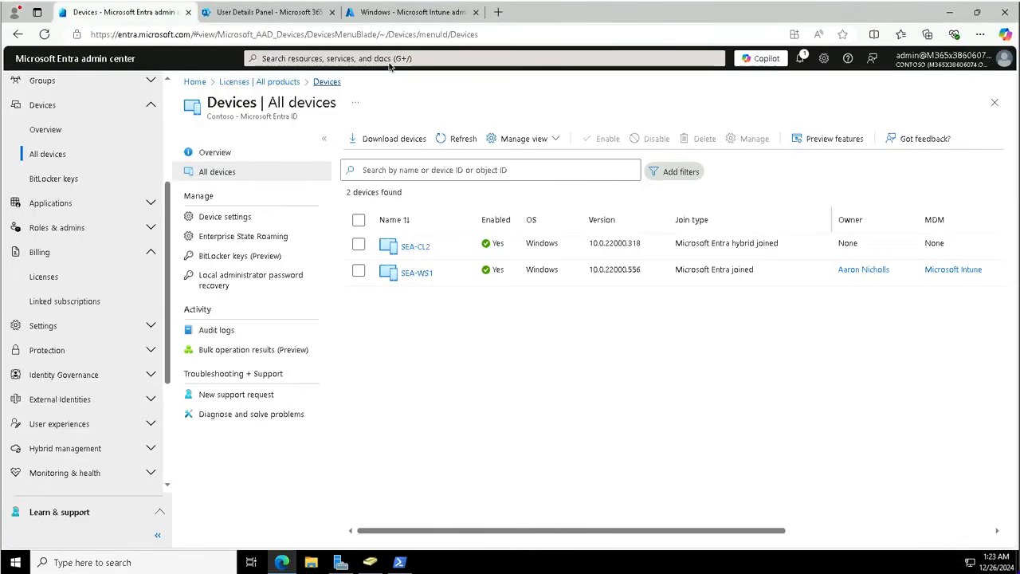
Step: Switch to the Intune Windows devices tab showing SEA-WS1 as compliant
click(395, 12)
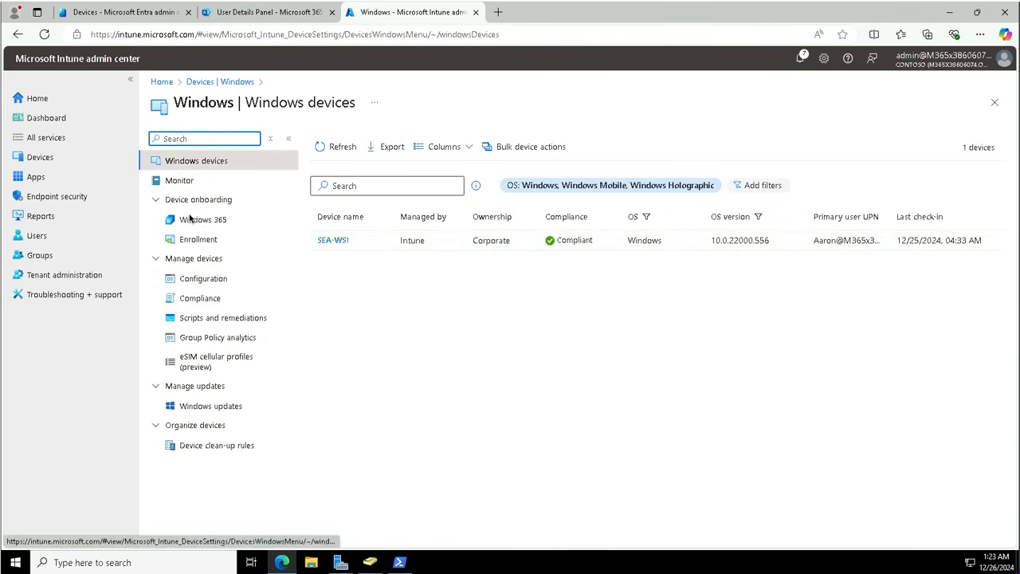
Step: Go to Devices > Configuration, showing 0 policies, and open the Create dropdown
click(44, 159)
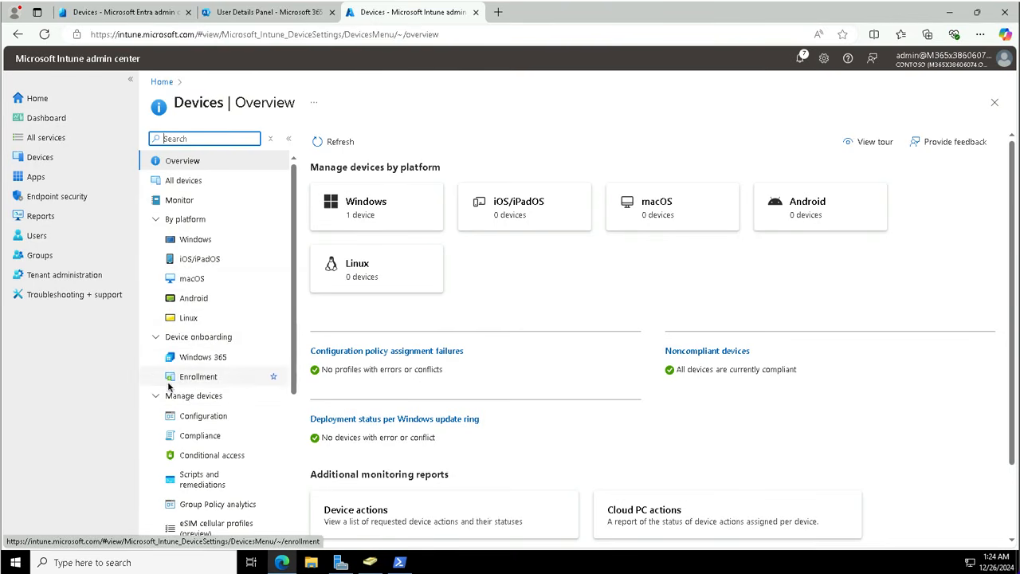
scroll(185, 379, down, 3)
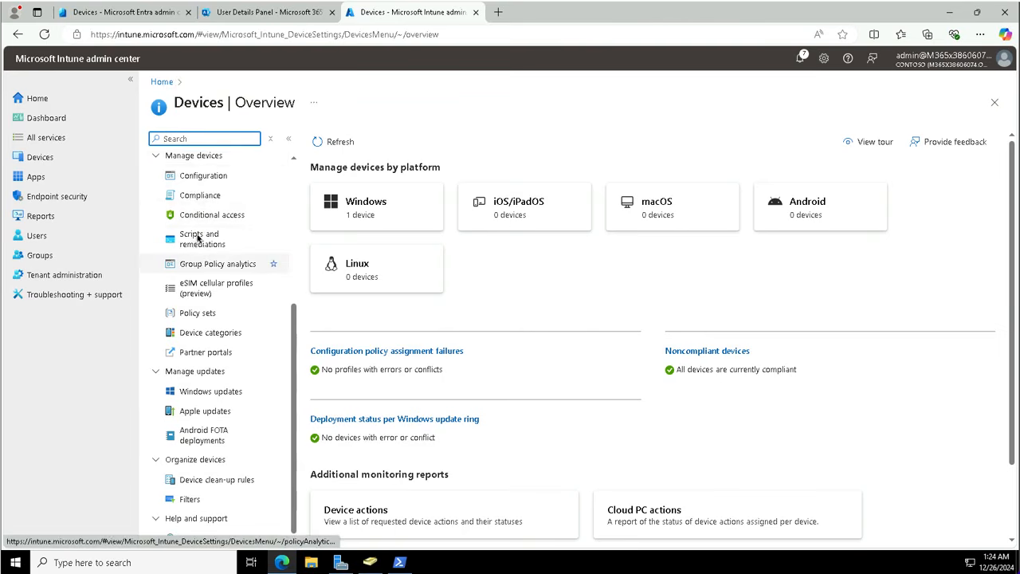
click(216, 177)
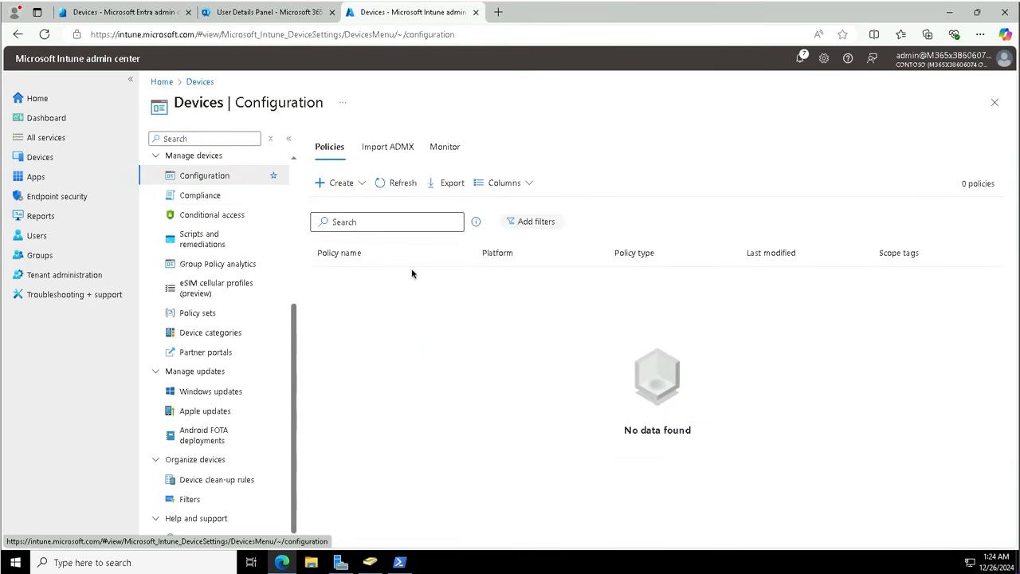
click(359, 183)
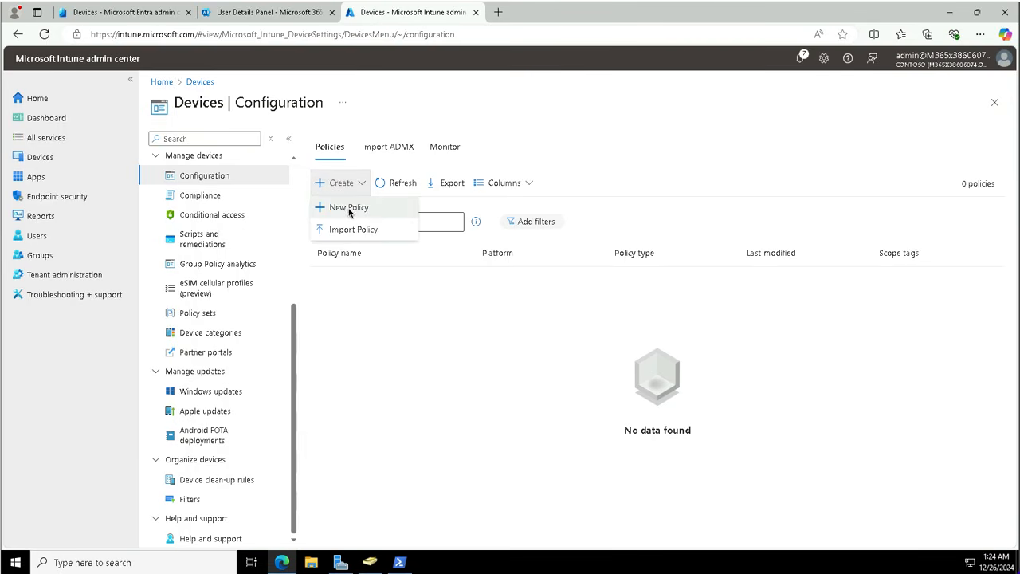
Step: Create a Windows 10 and later profile from the Device restrictions template
click(349, 209)
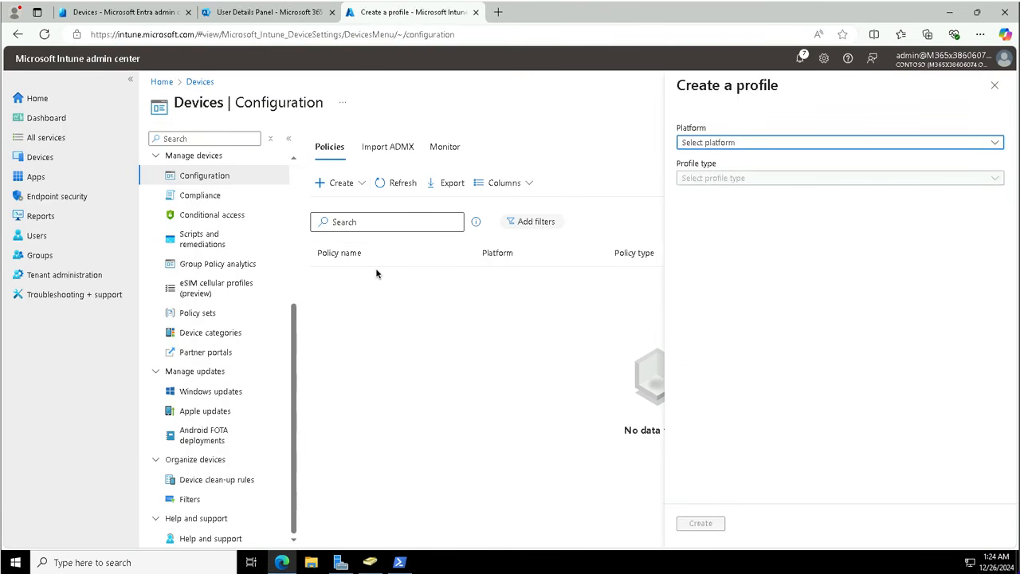
click(709, 146)
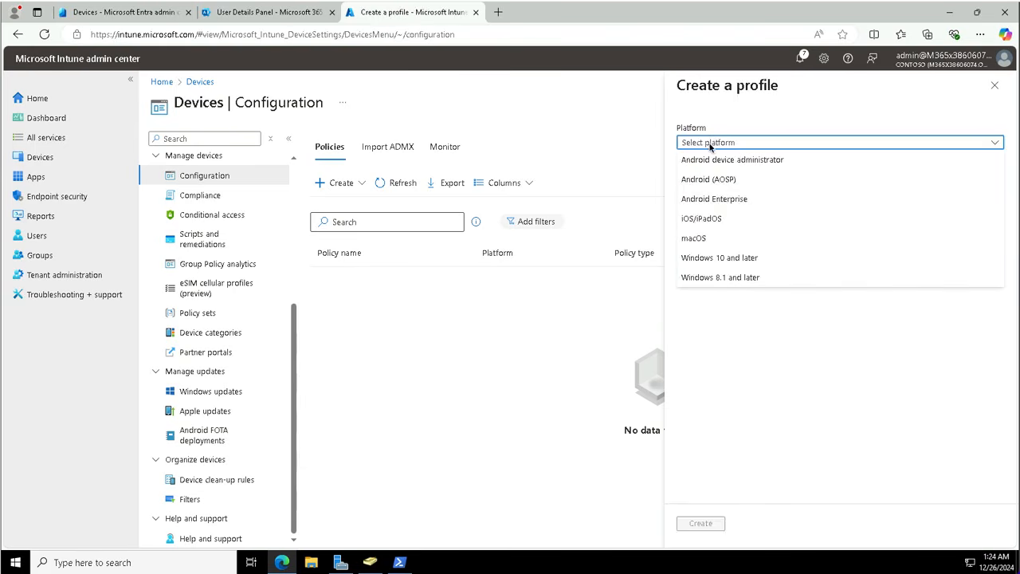
click(708, 260)
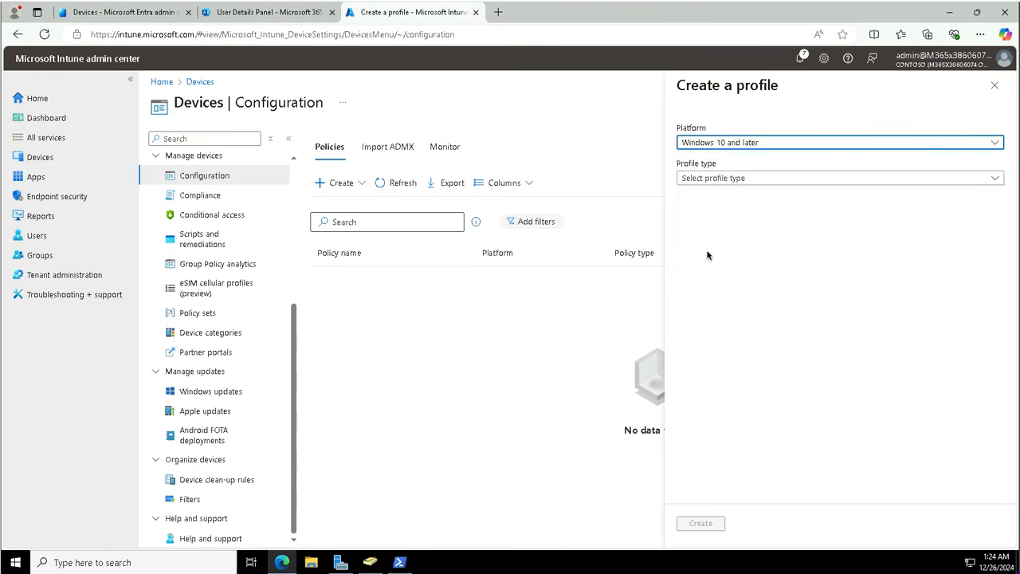
click(711, 177)
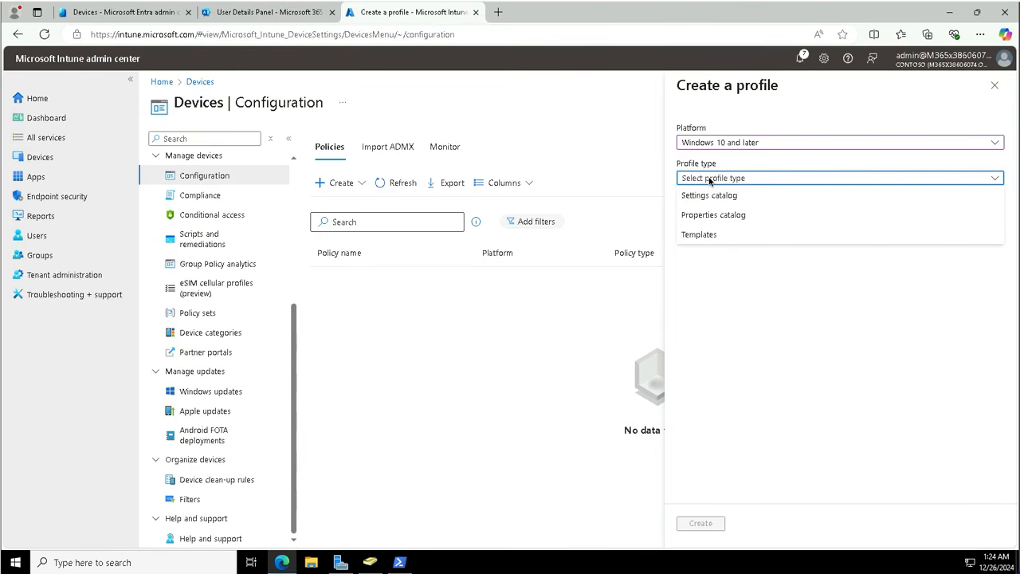
click(720, 233)
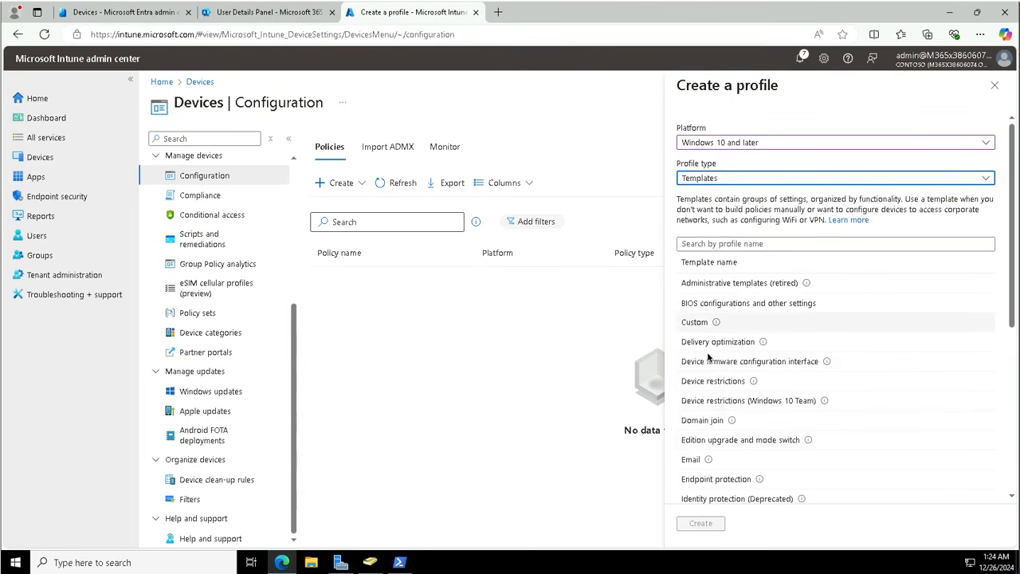
click(709, 382)
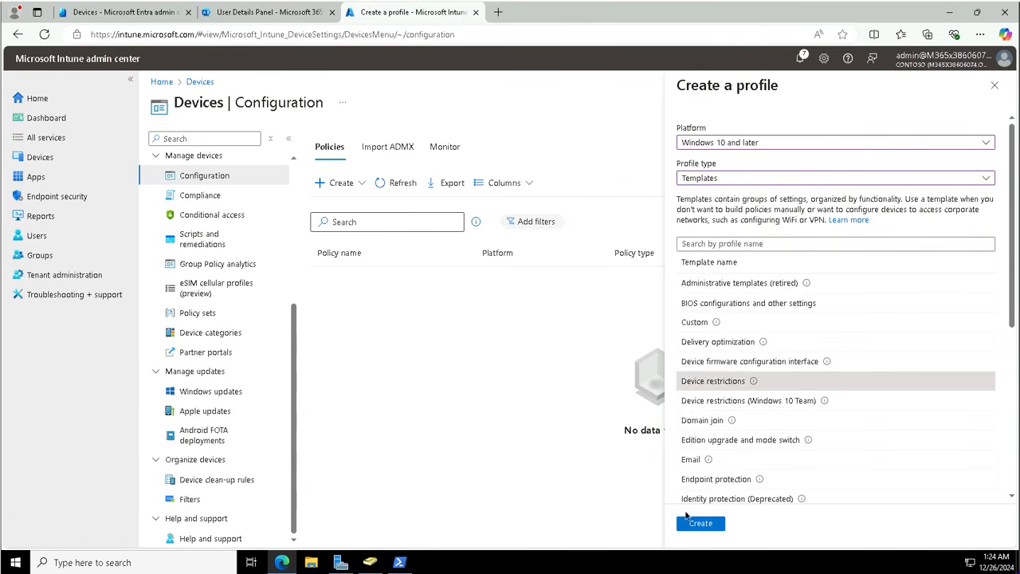
click(685, 518)
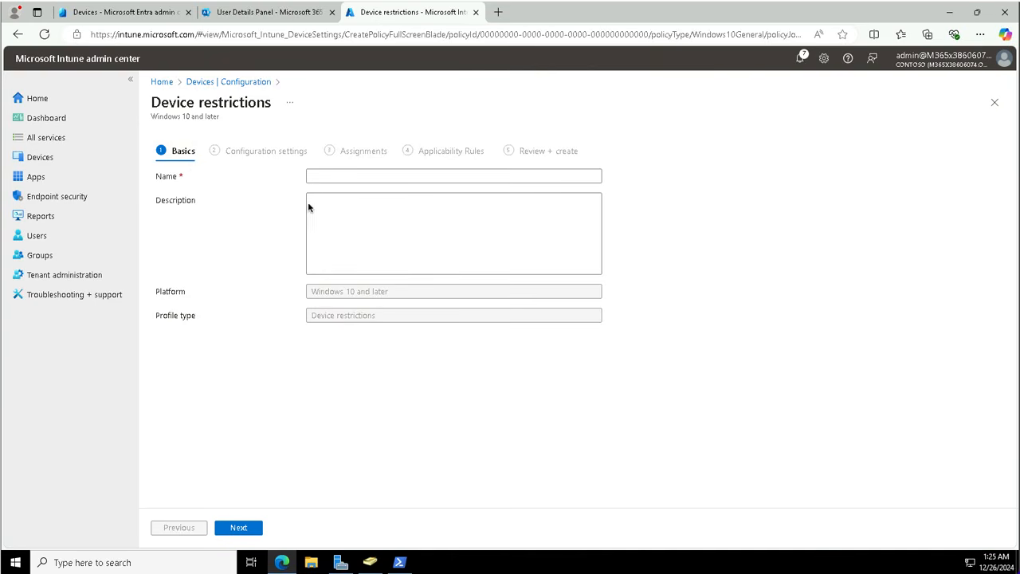
Step: Name the profile 'Contoso Developer - standard', describe it as 'Basic restrictions and configuration for Contoso Developers.', and continue
click(319, 177)
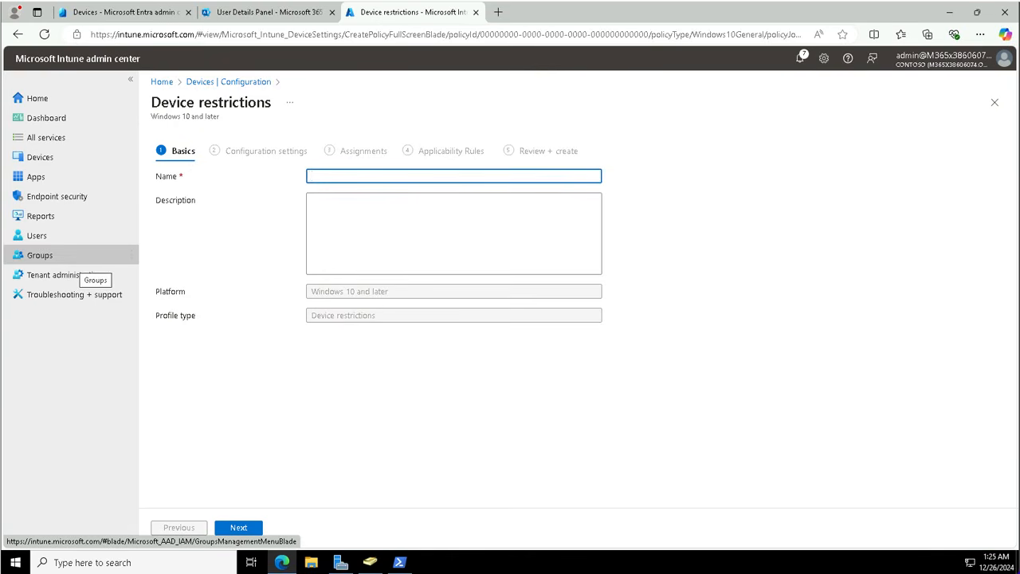
text(Contoso Developer - standard)
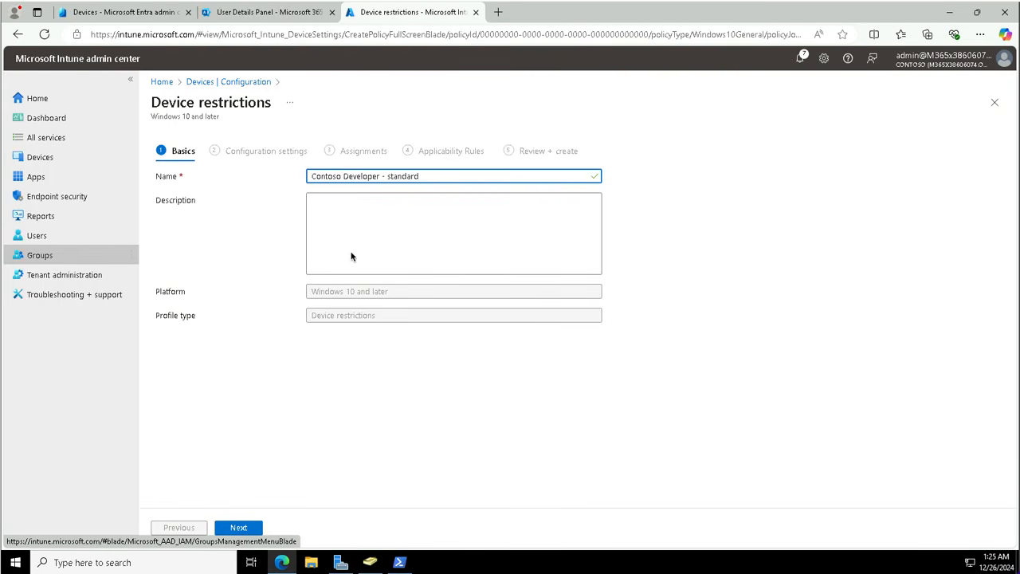
click(343, 231)
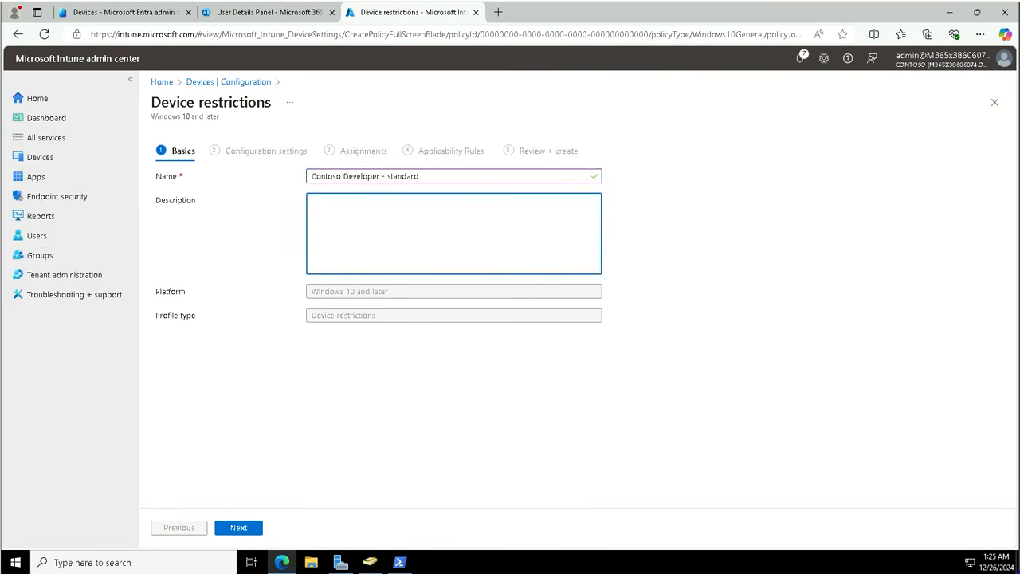
text(Basic restrictions and configuration for Contoso Developers.)
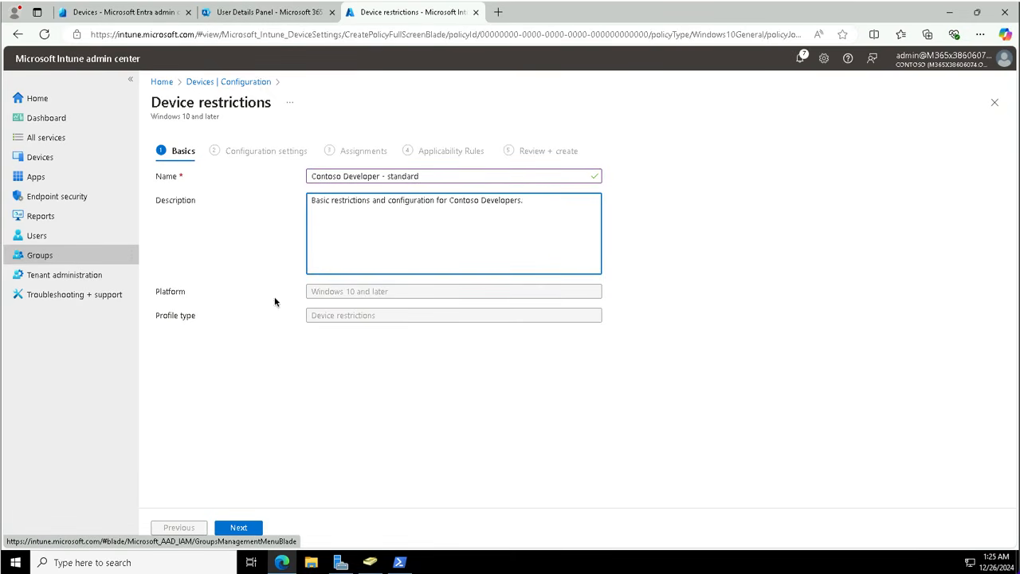
click(243, 528)
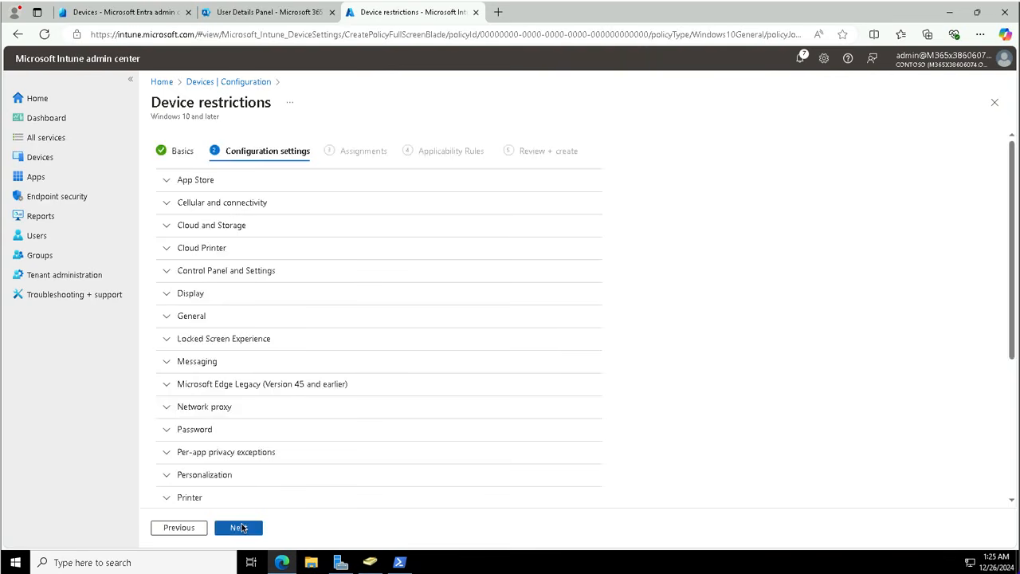
Step: Expand Control Panel and Settings and scroll through its Not configured toggles like Gaming and Privacy
click(224, 272)
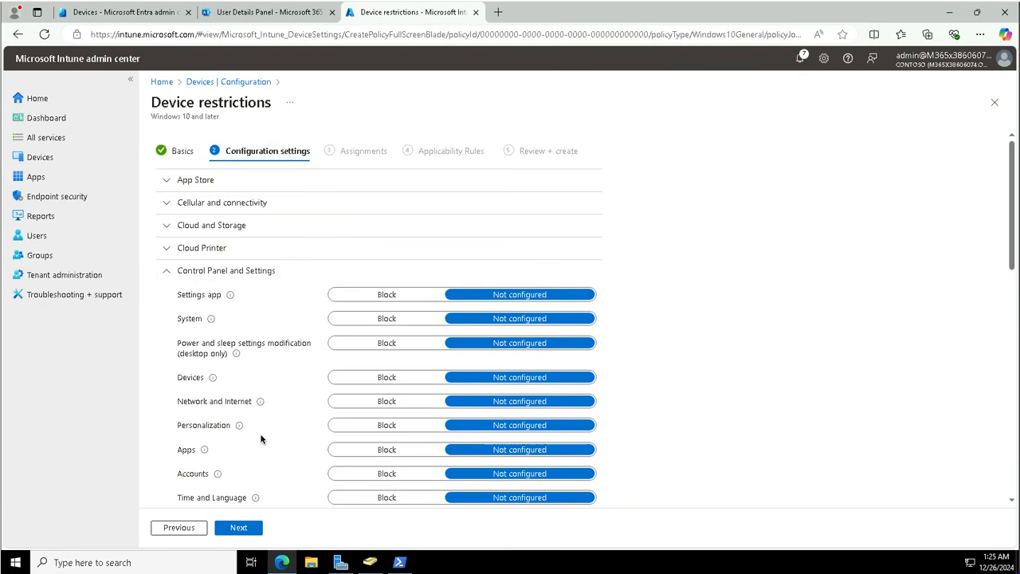
scroll(261, 438, down, 3)
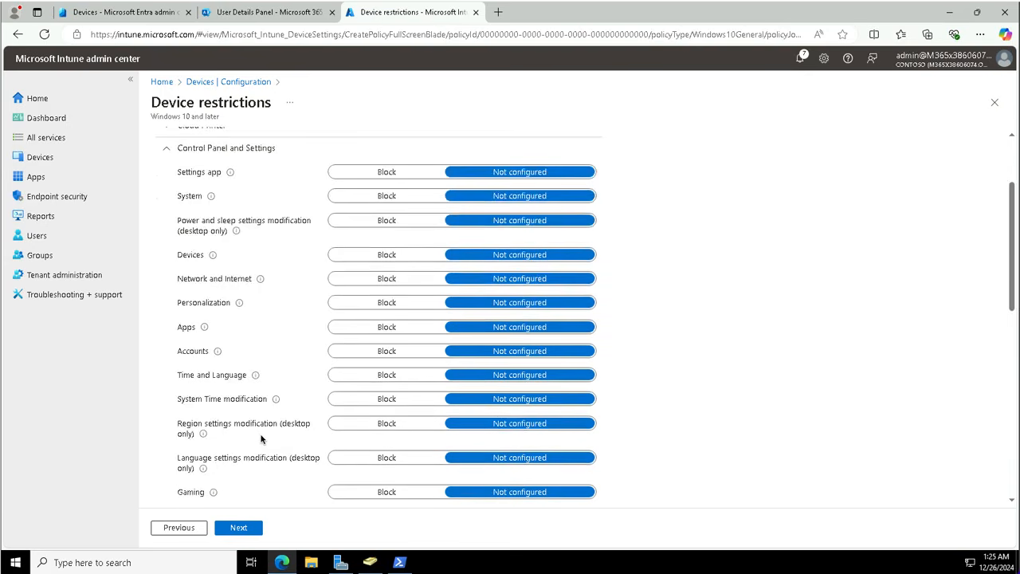
scroll(260, 439, down, 6)
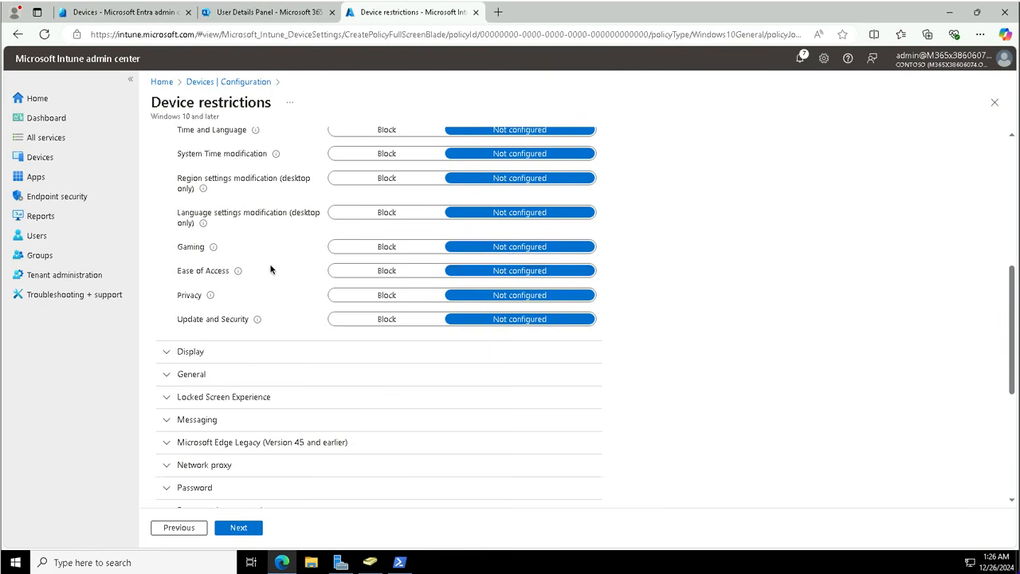
scroll(270, 268, down, 3)
scroll(271, 268, down, 1)
scroll(270, 269, down, 1)
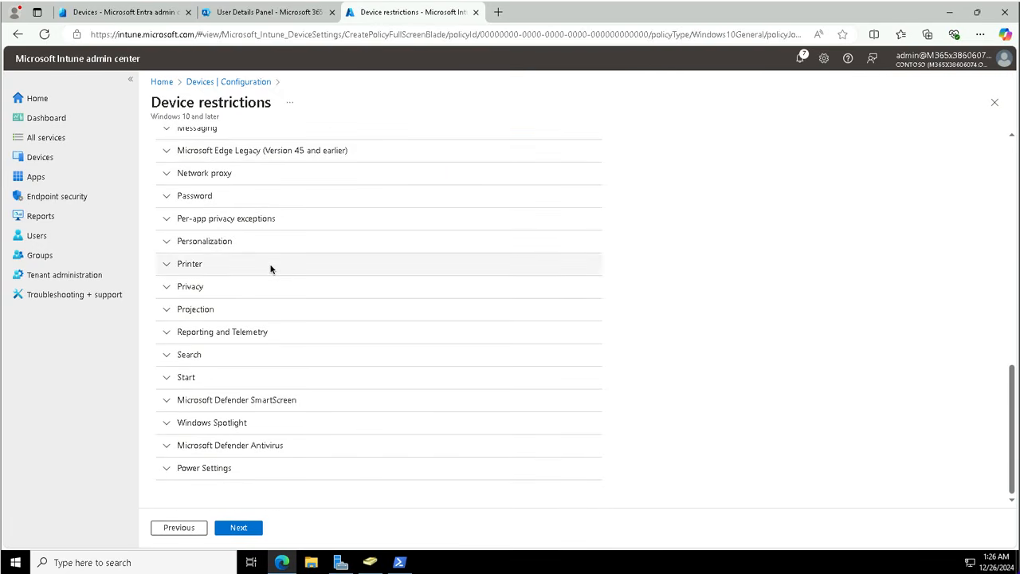
scroll(270, 269, up, 3)
scroll(271, 268, up, 1)
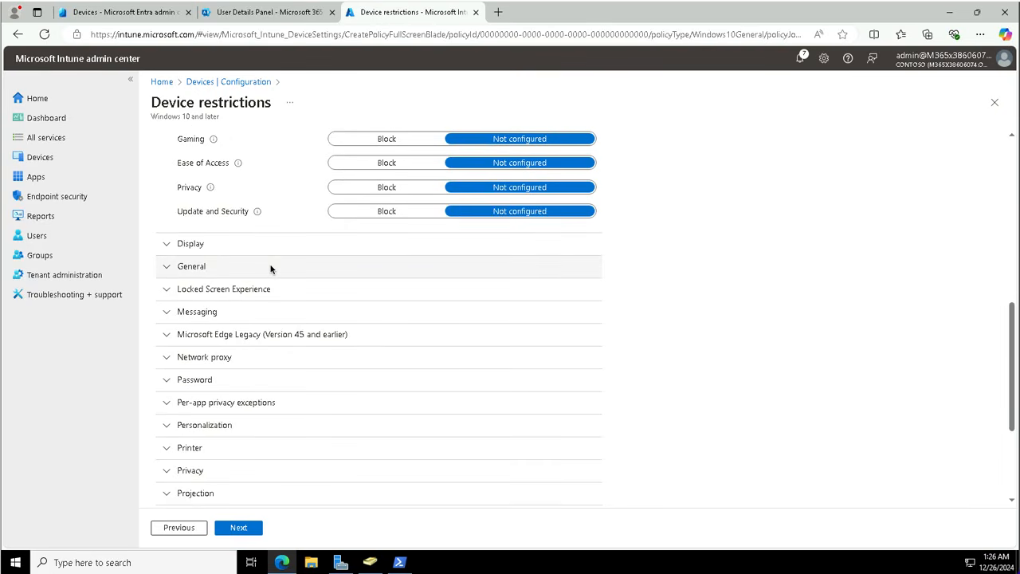
scroll(271, 268, up, 2)
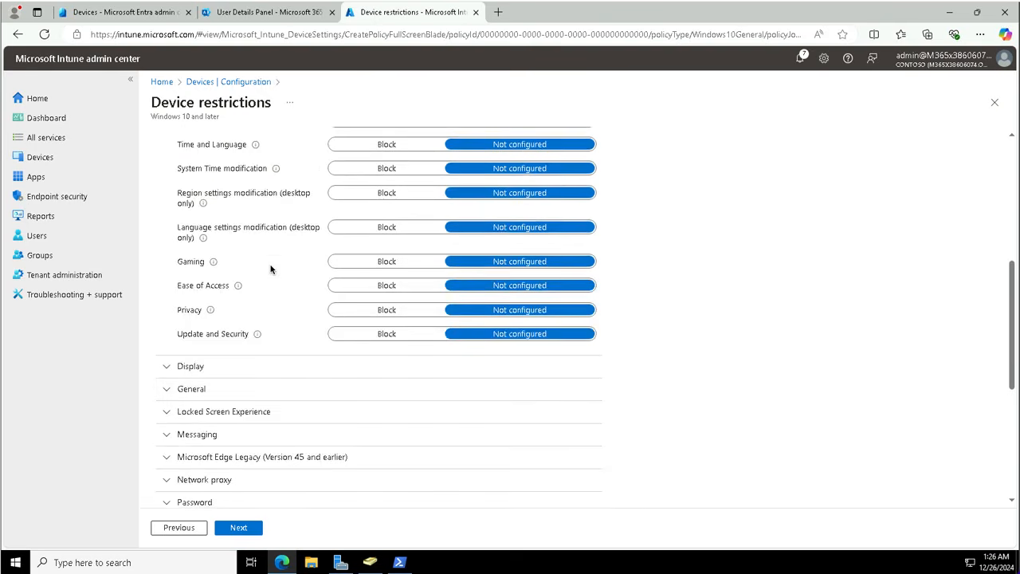
Step: Set both the Gaming and Privacy restrictions to Block
click(382, 265)
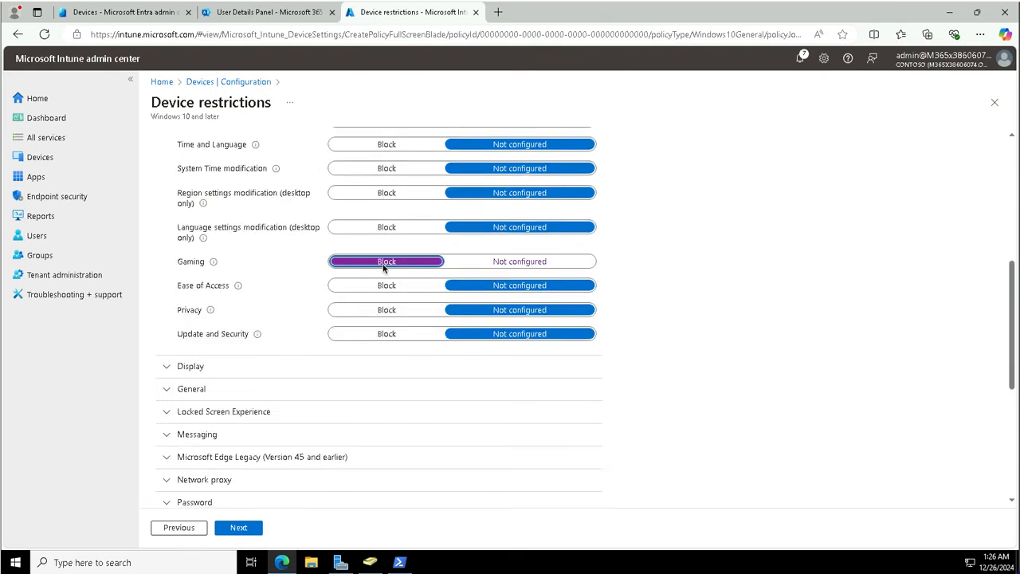
click(375, 311)
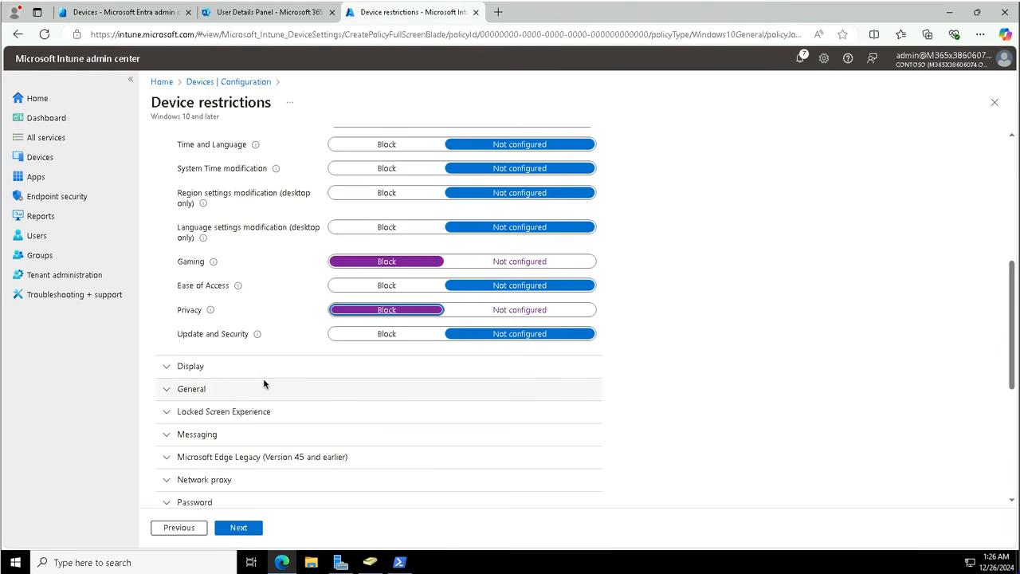
Step: Collapse the Control Panel and Settings section and scroll down the categories to Power Settings
scroll(263, 378, up, 5)
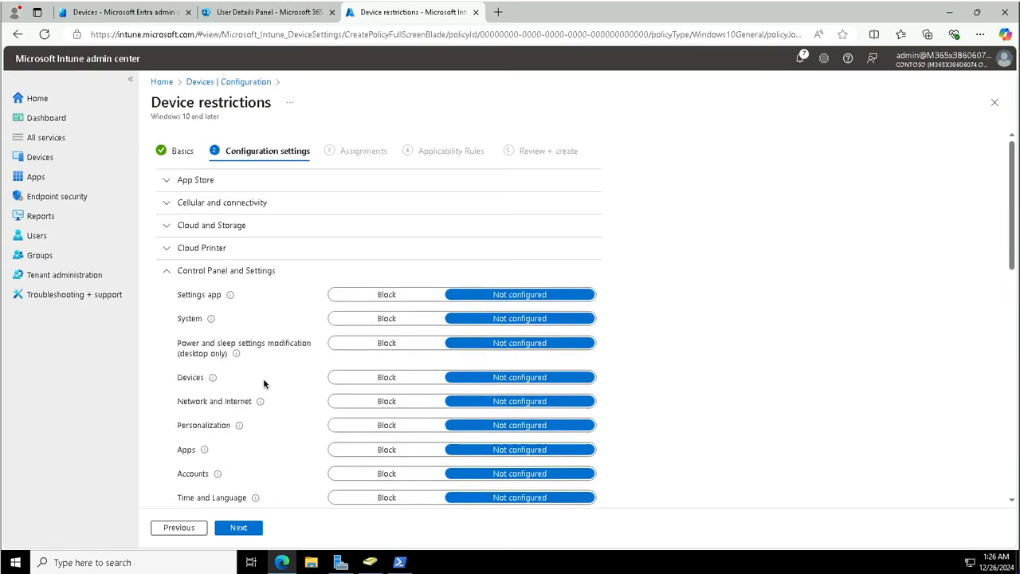
scroll(263, 378, down, 5)
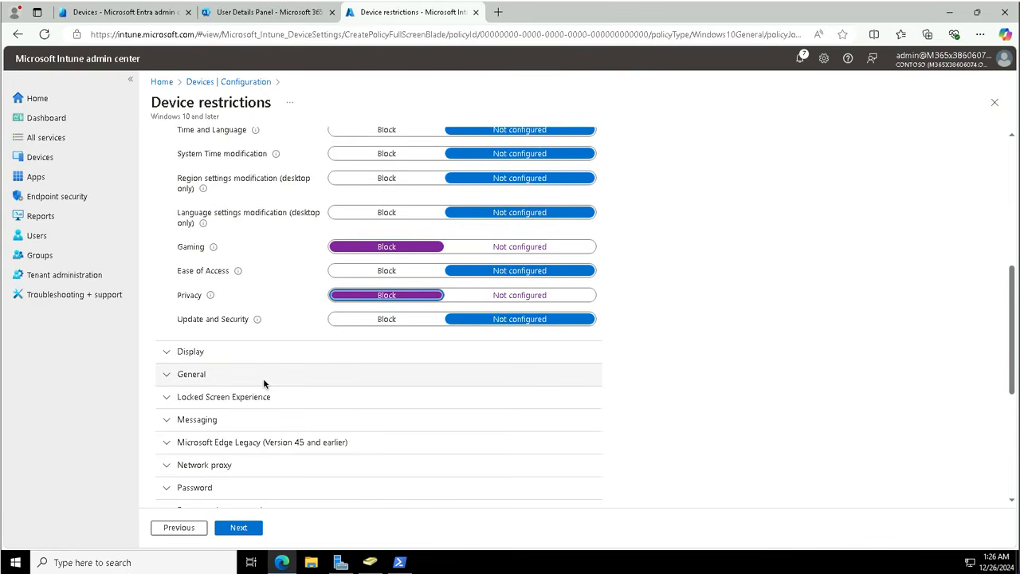
scroll(264, 382, down, 1)
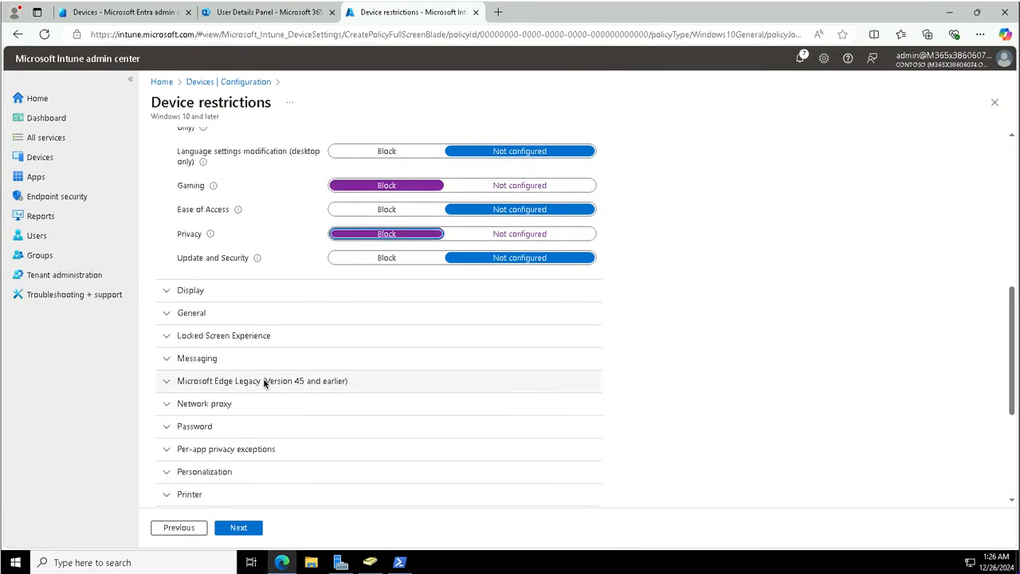
scroll(263, 383, up, 2)
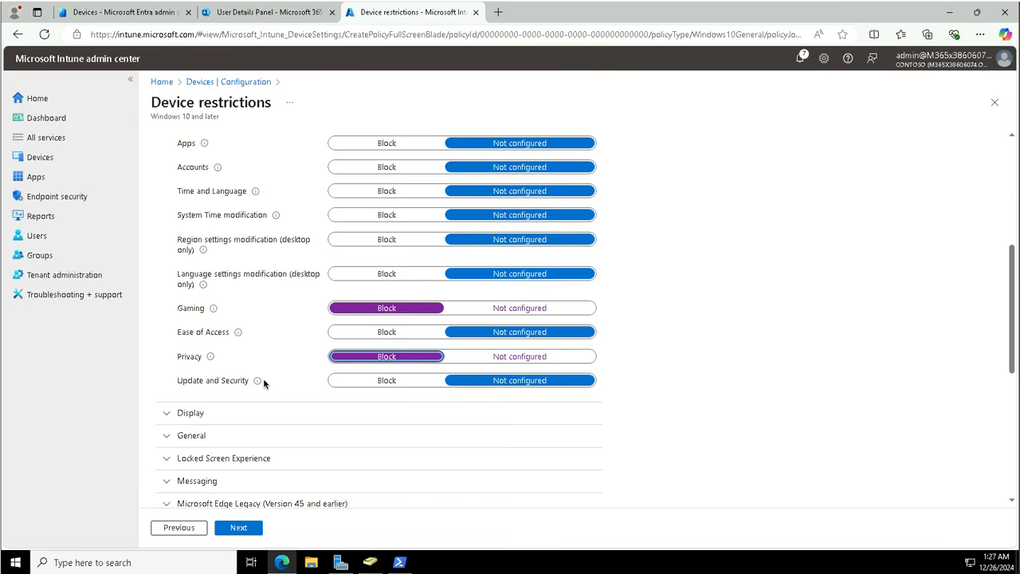
scroll(263, 381, up, 2)
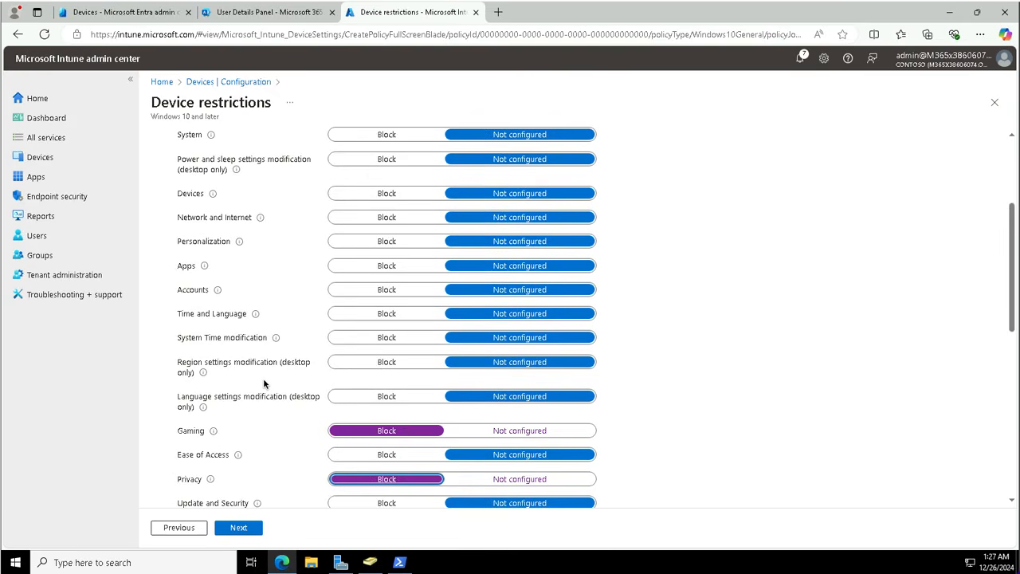
scroll(263, 381, up, 1)
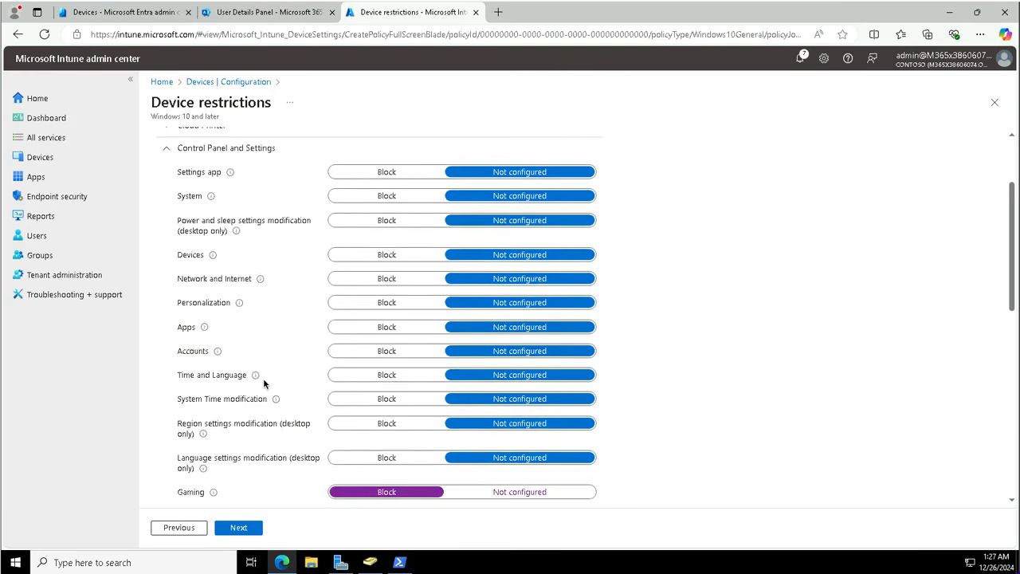
scroll(263, 385, up, 1)
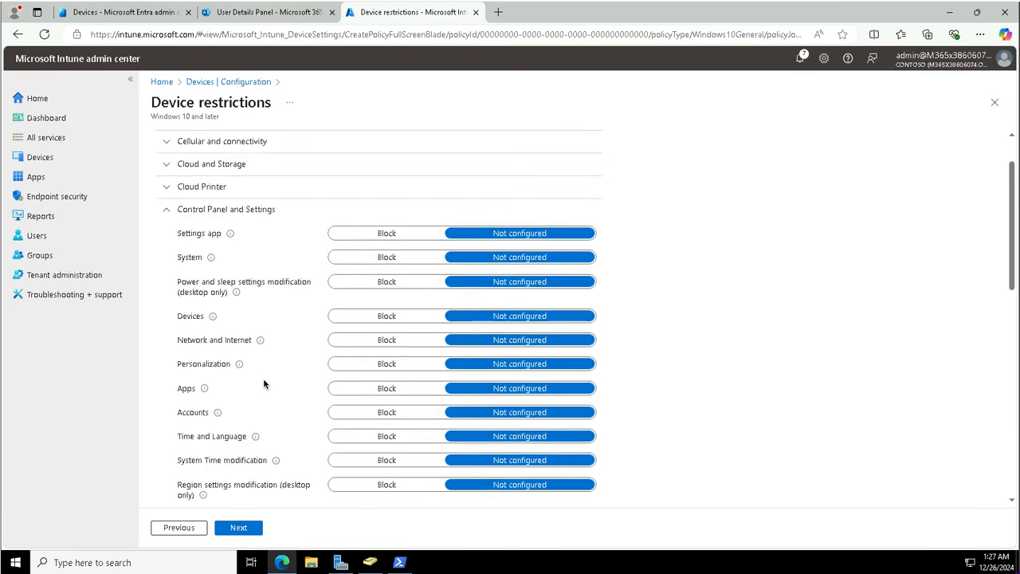
scroll(263, 384, up, 1)
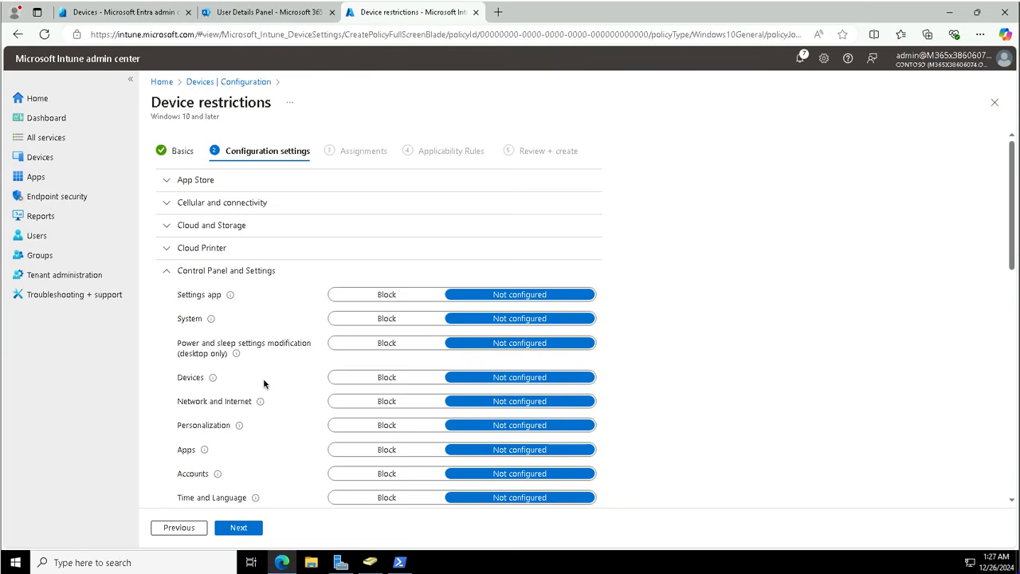
click(166, 271)
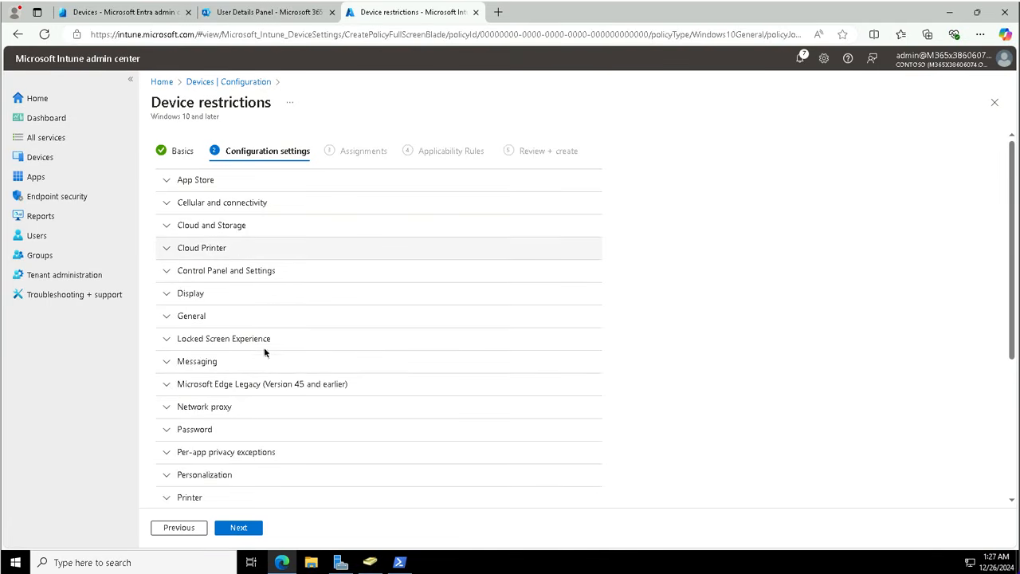
scroll(260, 392, down, 3)
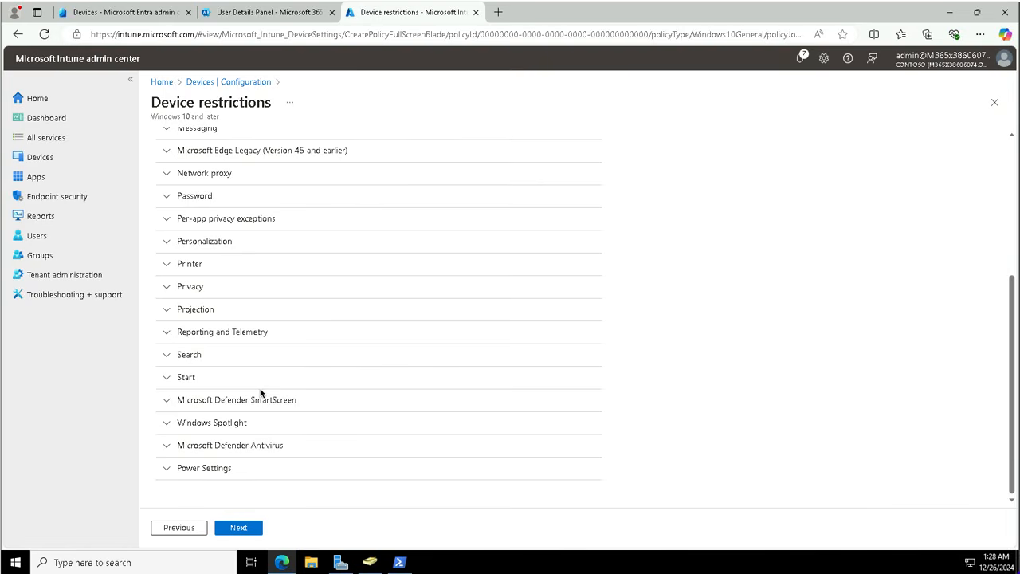
Step: Expand the Start section to look it over, then collapse it back into the category list
click(167, 379)
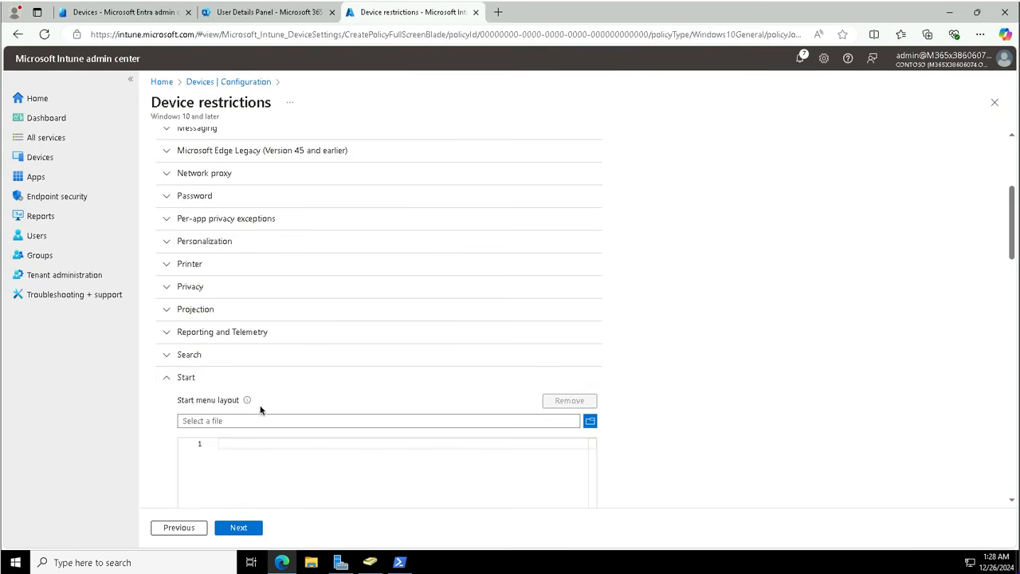
scroll(263, 399, down, 5)
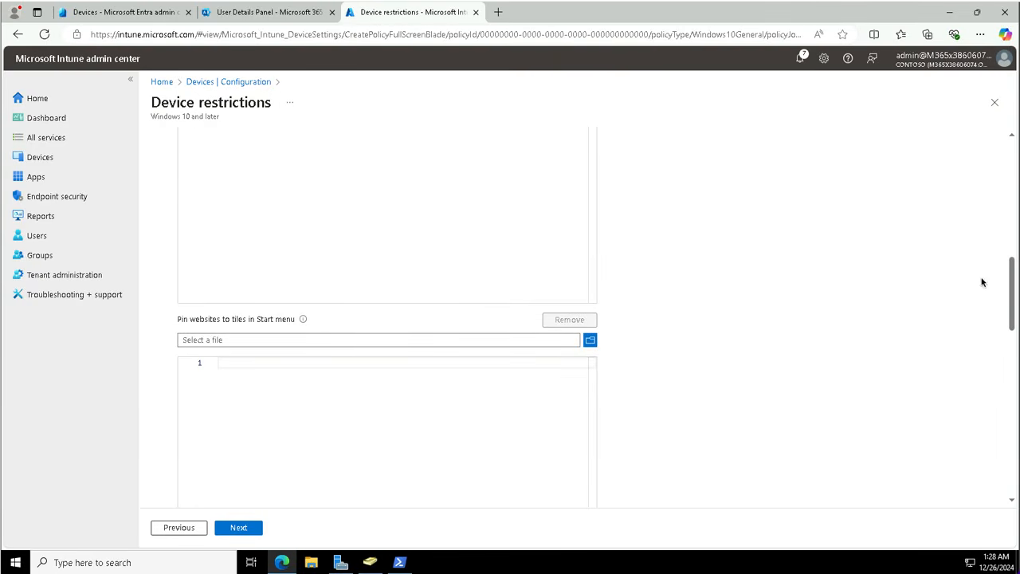
click(1012, 138)
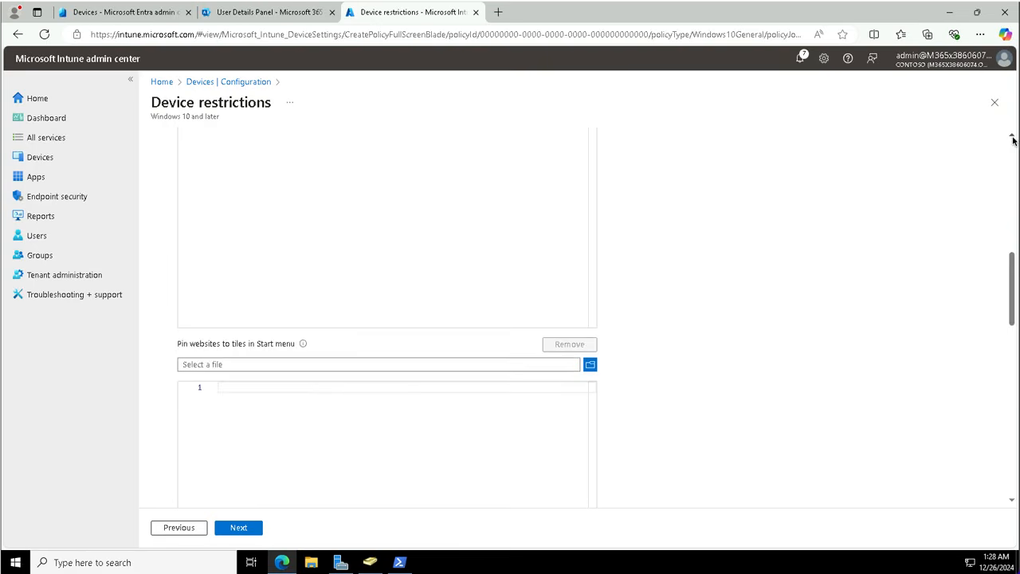
click(1013, 137)
click(1012, 137)
click(1013, 137)
click(1012, 137)
click(1012, 137)
click(1012, 137)
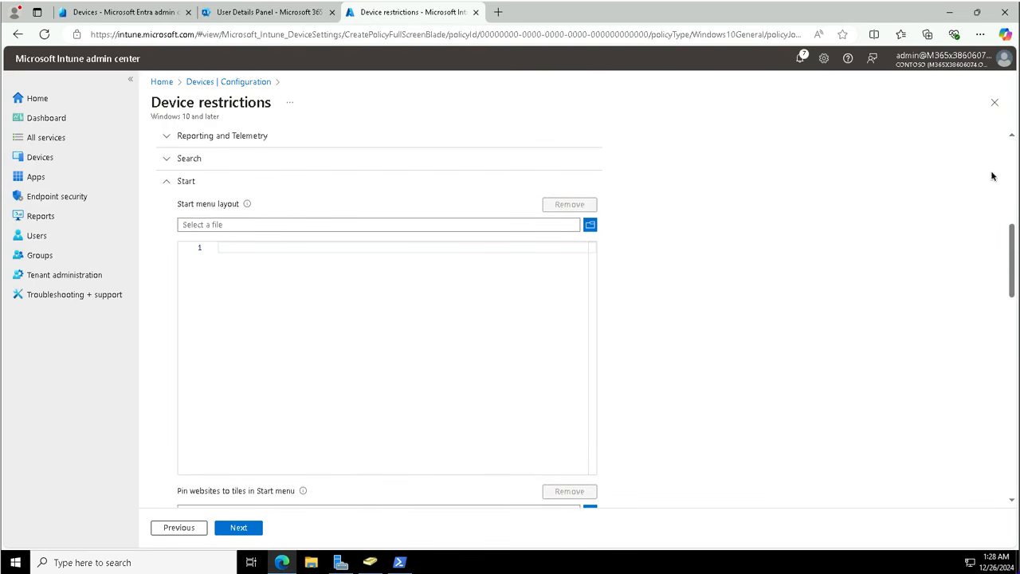
click(1013, 137)
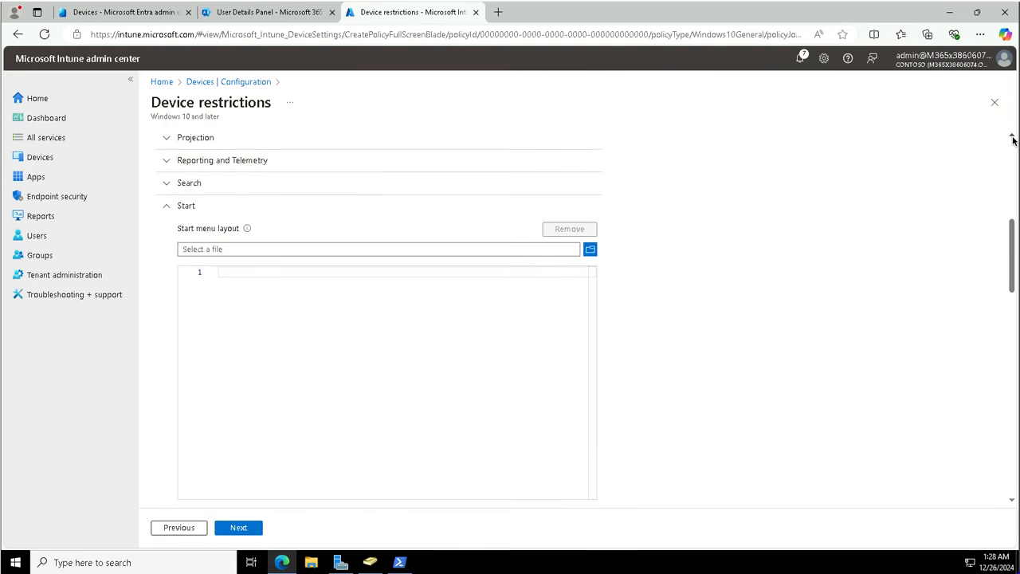
click(1012, 137)
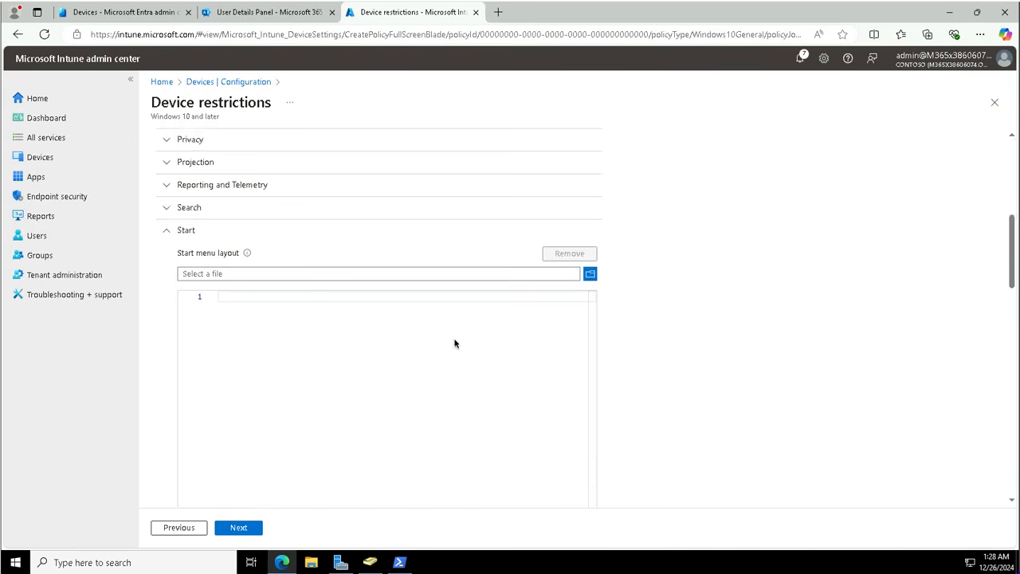
click(167, 230)
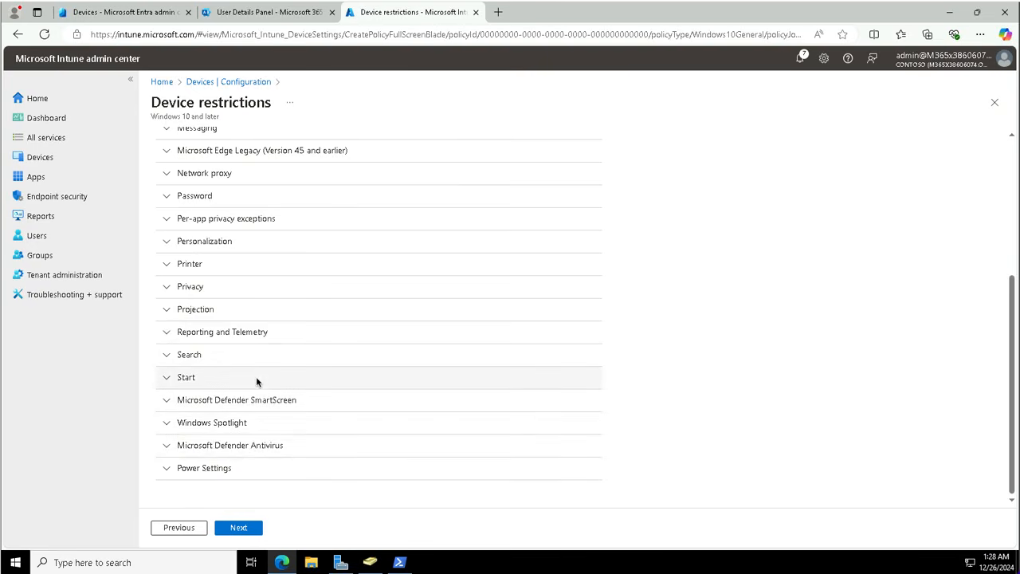
scroll(256, 376, up, 3)
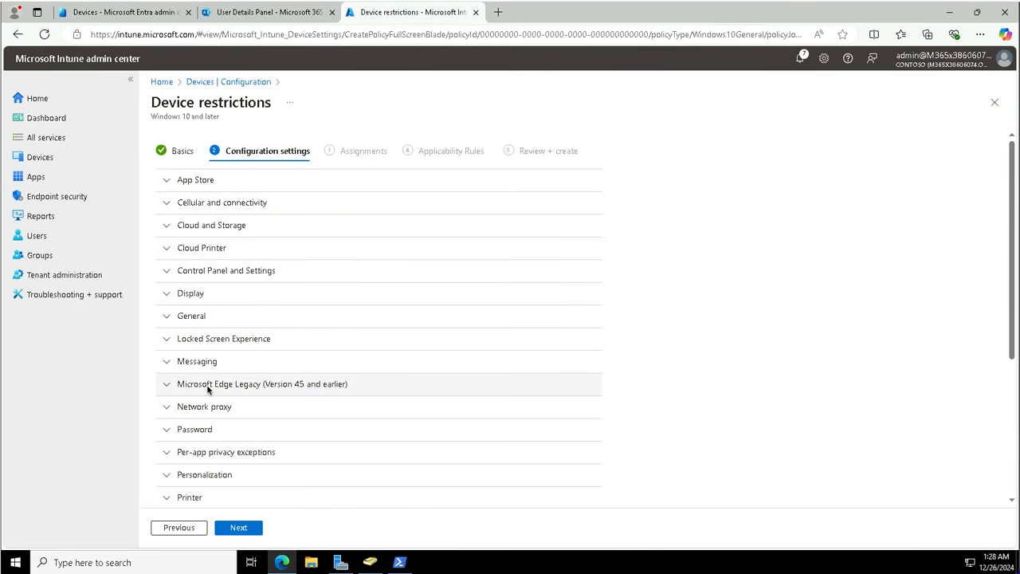
scroll(207, 385, down, 3)
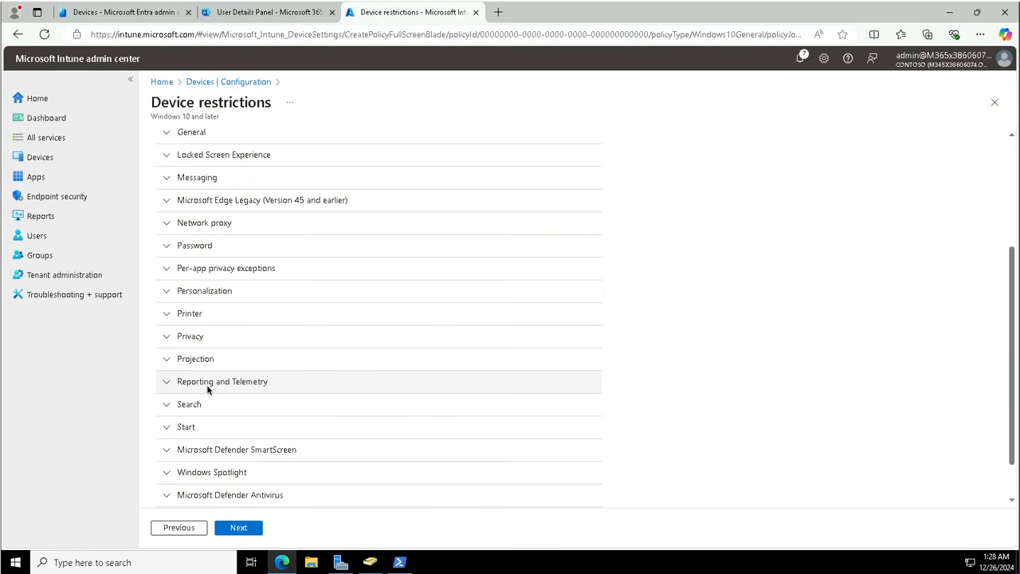
scroll(206, 384, down, 1)
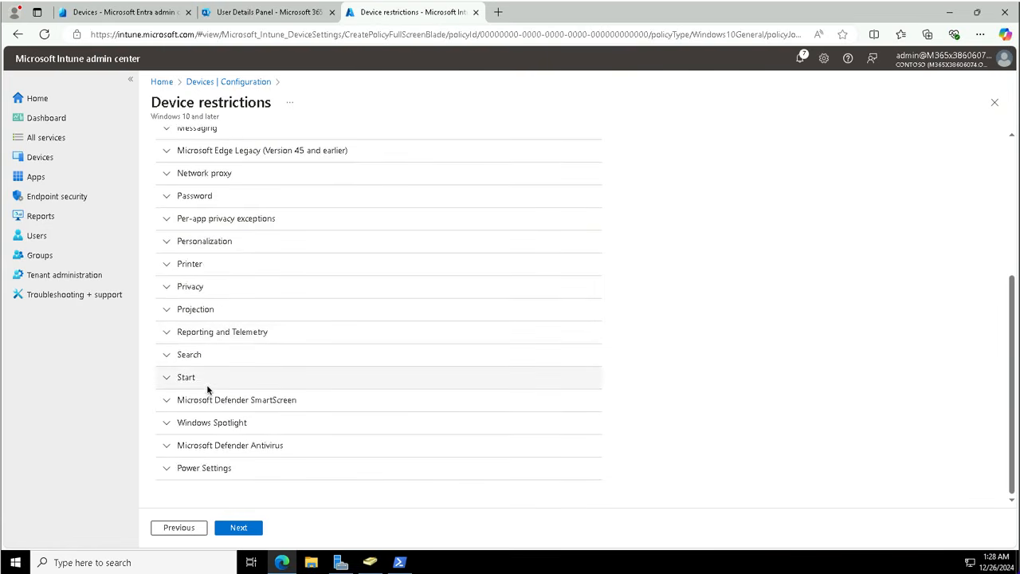
Step: Under Start, block Most used apps, Recently added apps and Recently opened items in Jump Lists
click(168, 378)
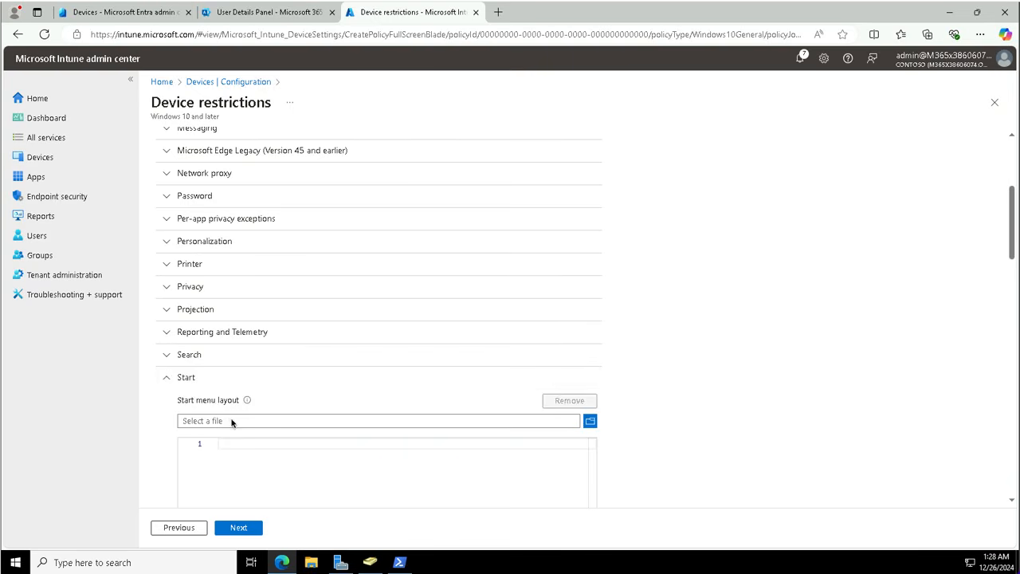
scroll(231, 423, down, 15)
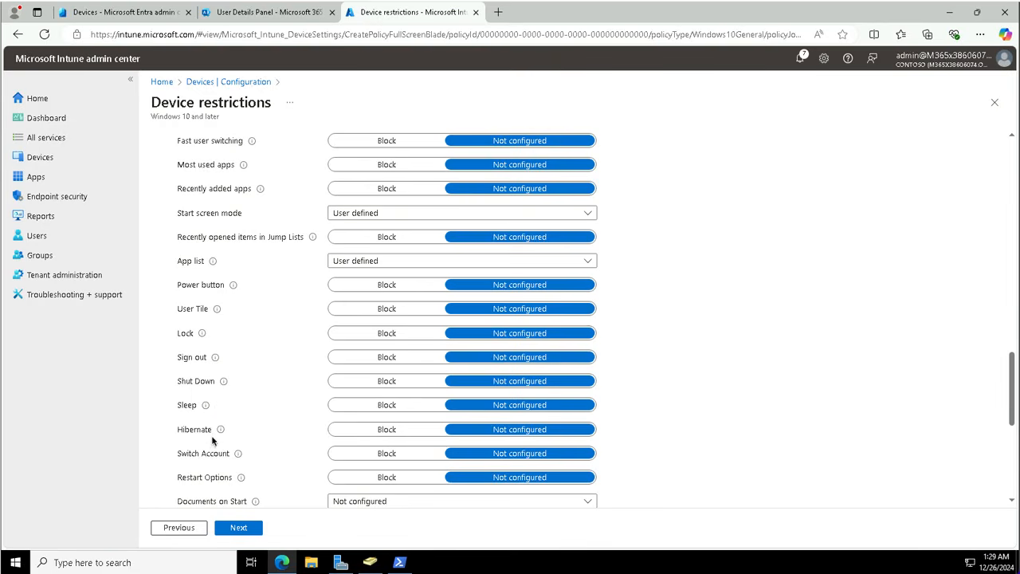
mouse_move(212, 430)
scroll(274, 369, down, 3)
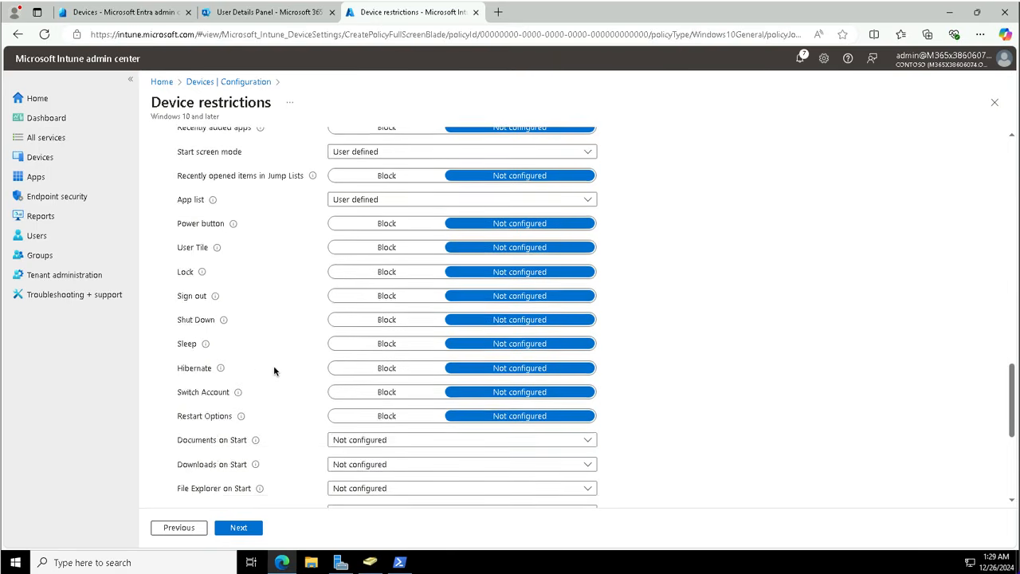
scroll(273, 369, down, 3)
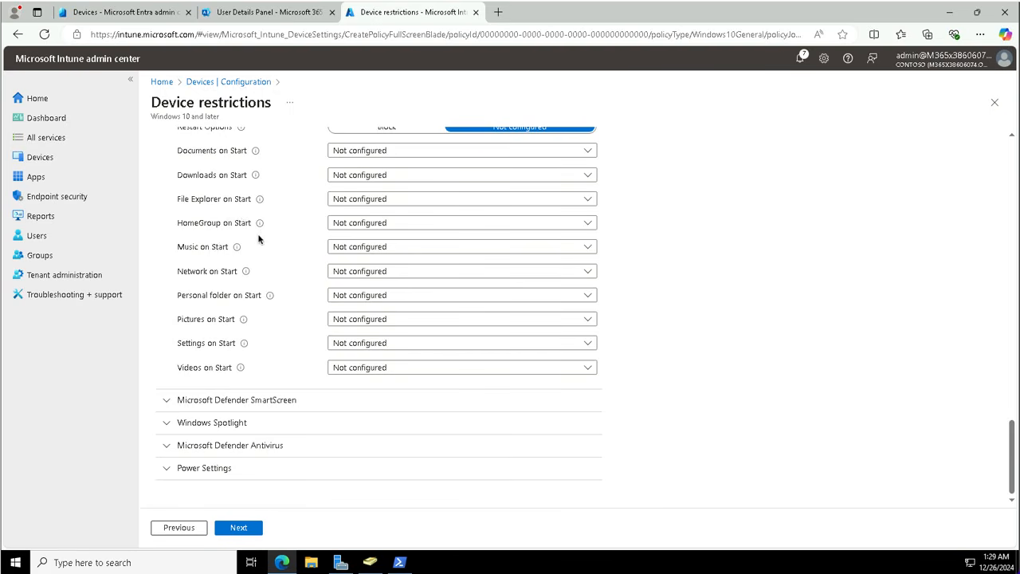
scroll(259, 237, up, 3)
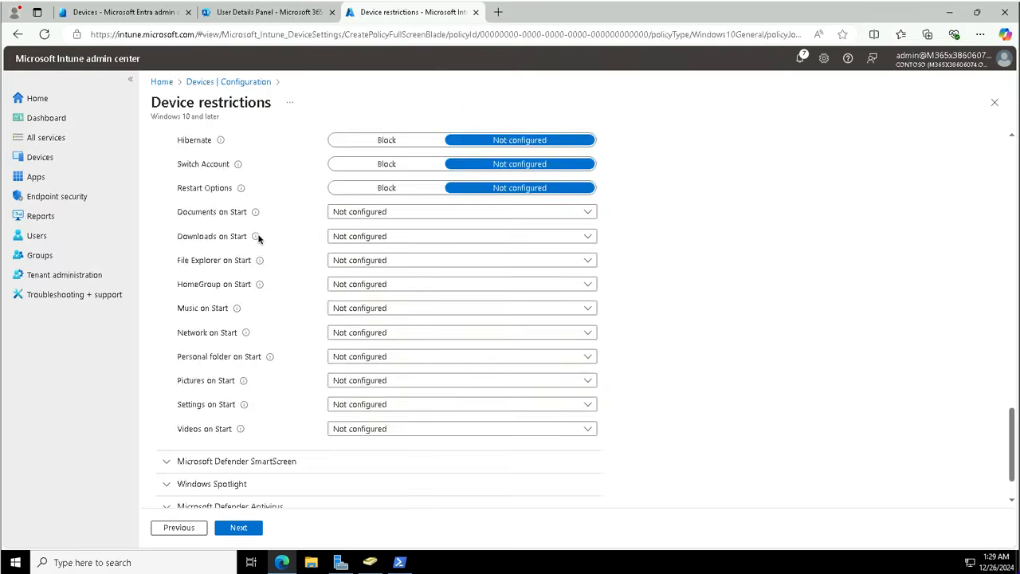
scroll(251, 239, up, 3)
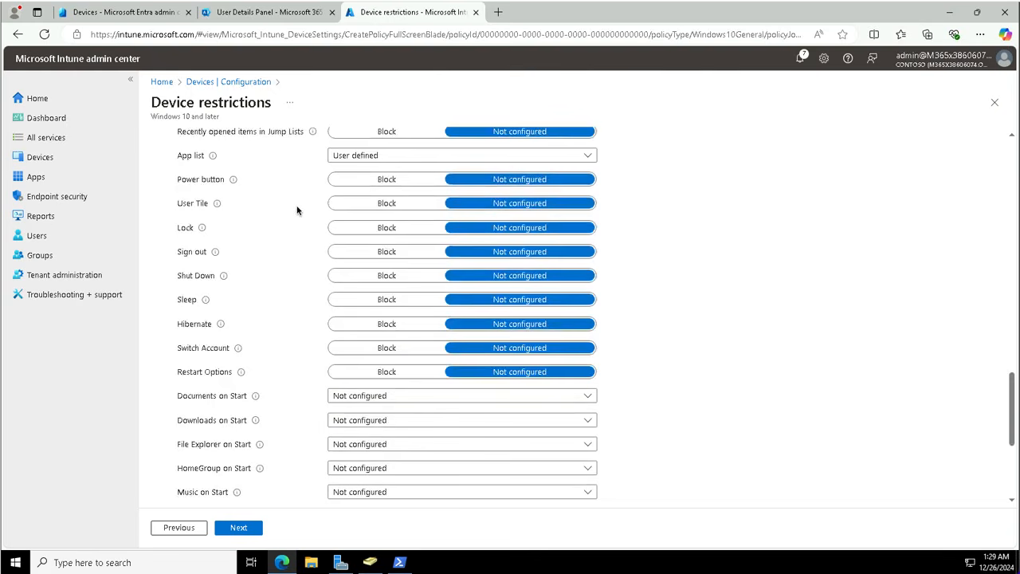
scroll(297, 210, up, 4)
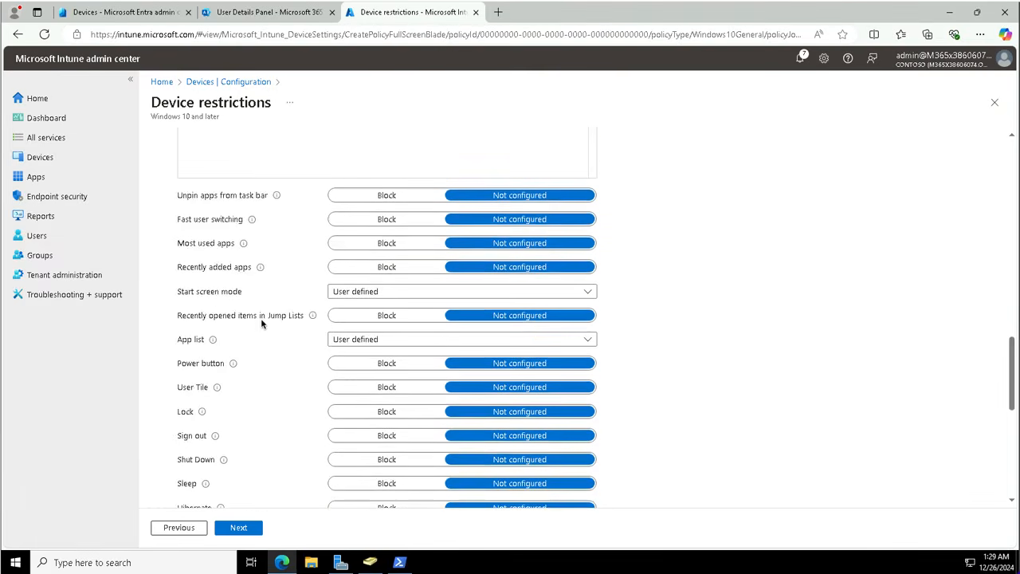
click(388, 317)
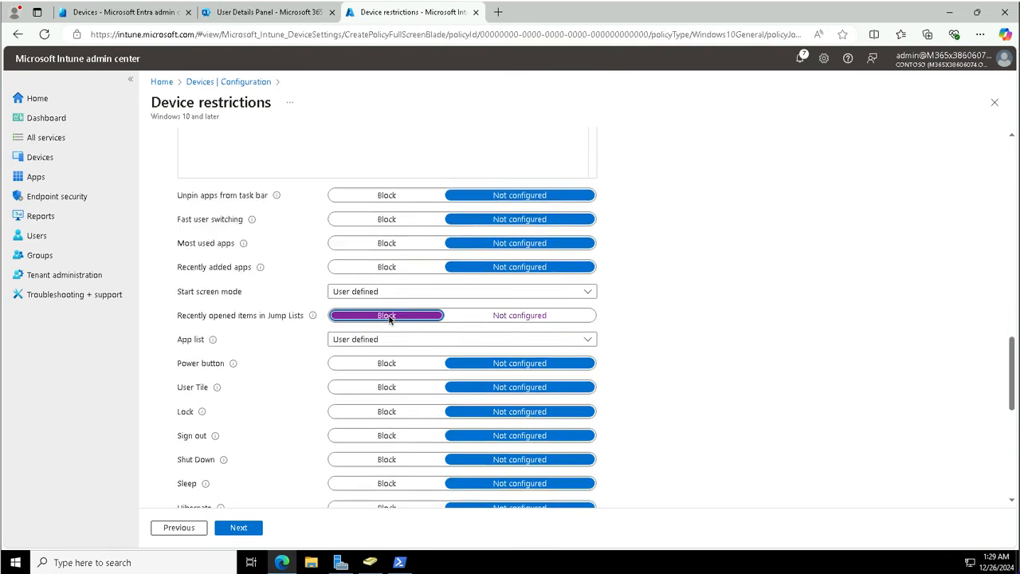
click(388, 271)
click(390, 245)
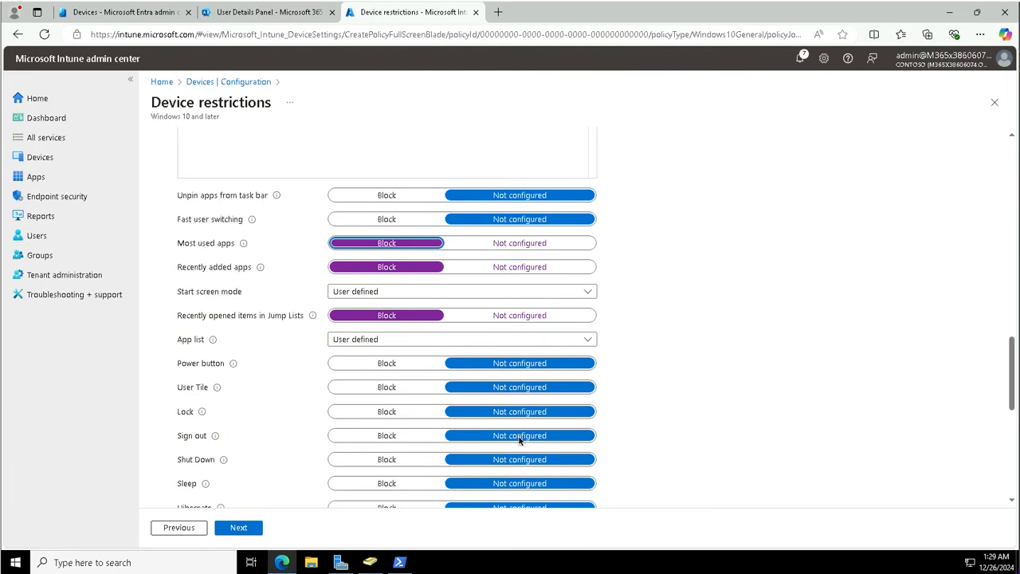
scroll(693, 421, down, 10)
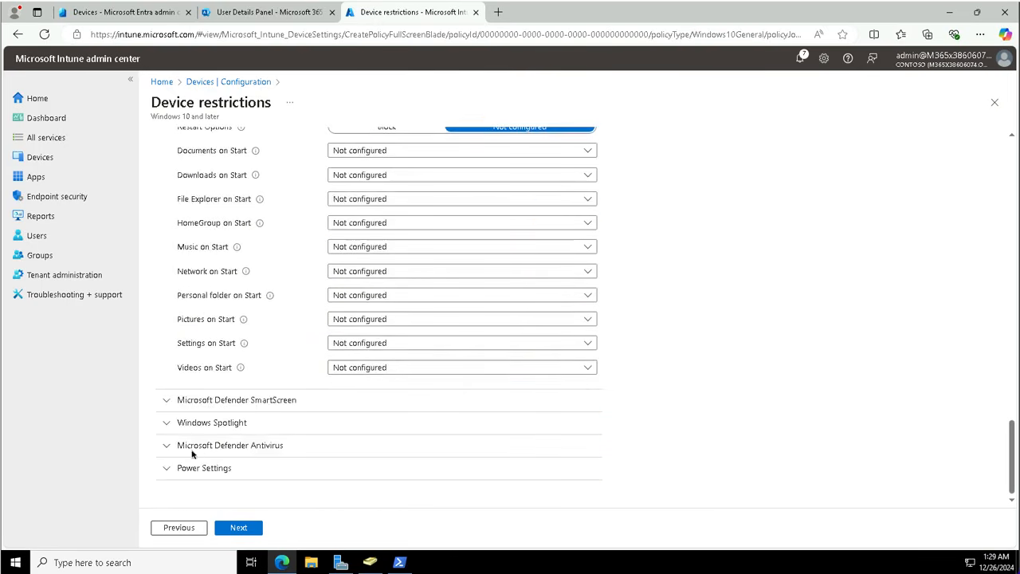
Step: Expand Microsoft Defender Antivirus and review settings like Real-time monitoring and Catch-up scans
click(167, 446)
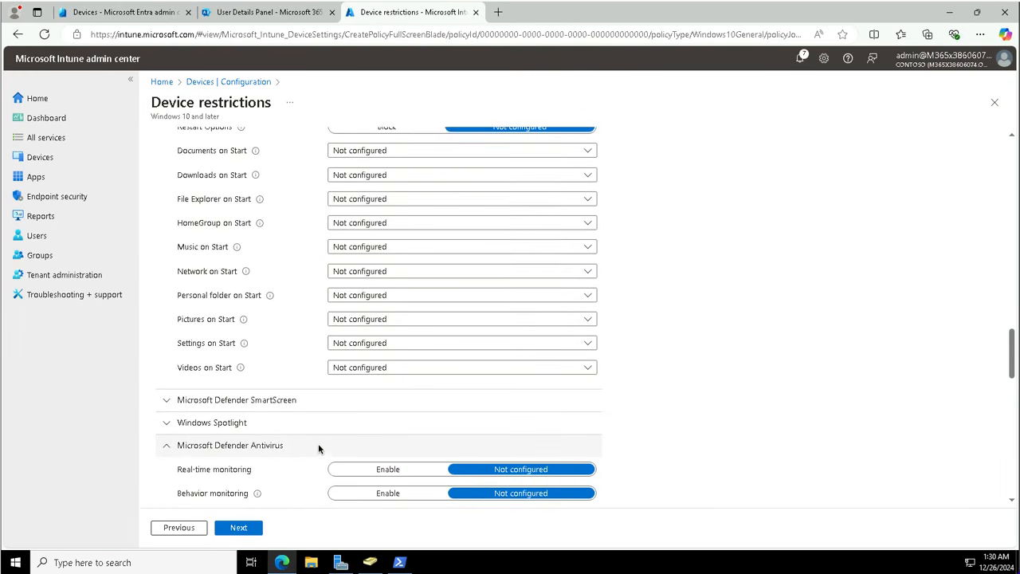
scroll(318, 443, down, 2)
scroll(318, 443, down, 2)
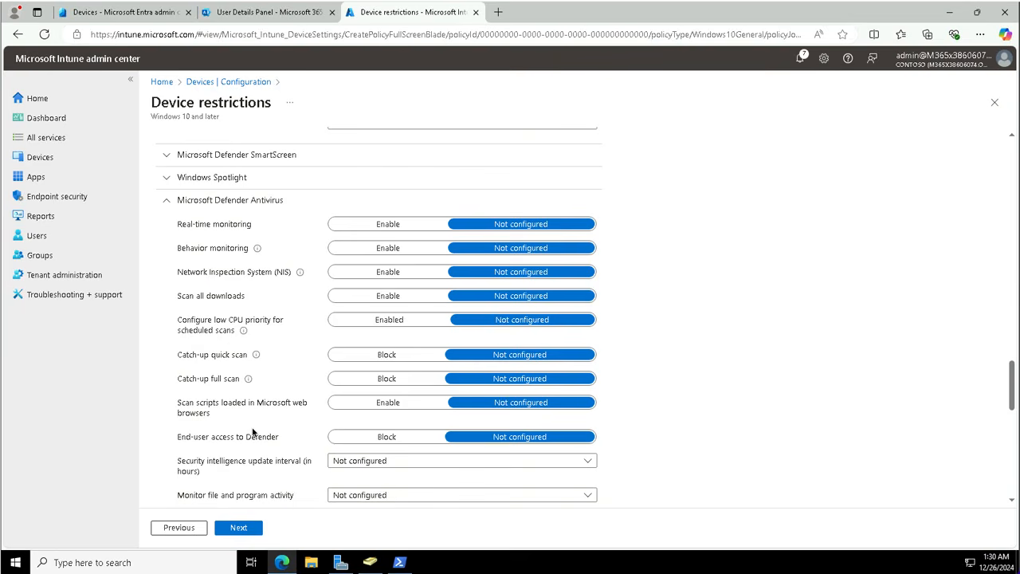
scroll(252, 431, down, 3)
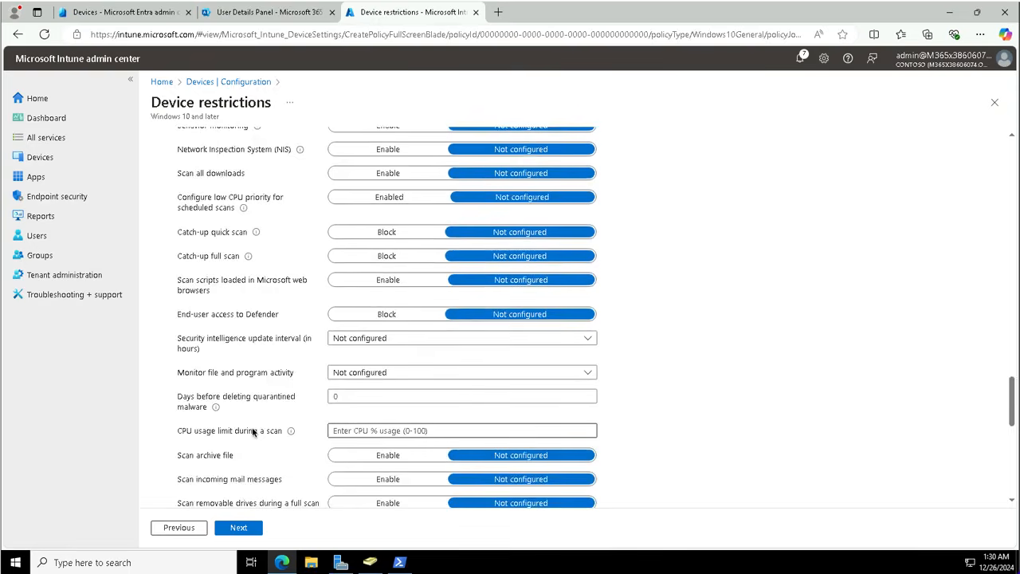
scroll(252, 432, down, 14)
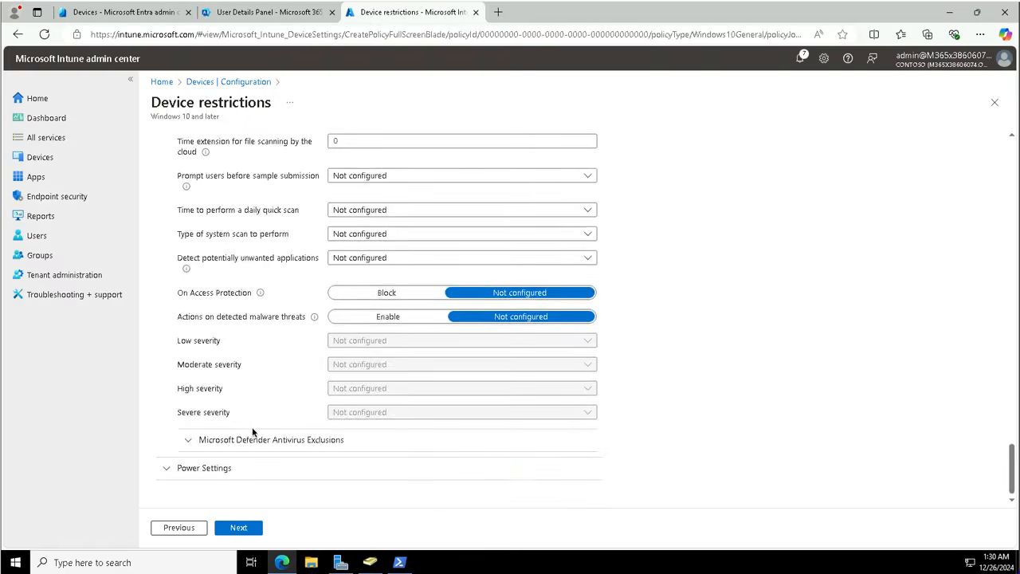
Step: Add C:\DevProjects to excluded folders and DevBuild.exe to excluded processes, then go to Assignments
click(190, 439)
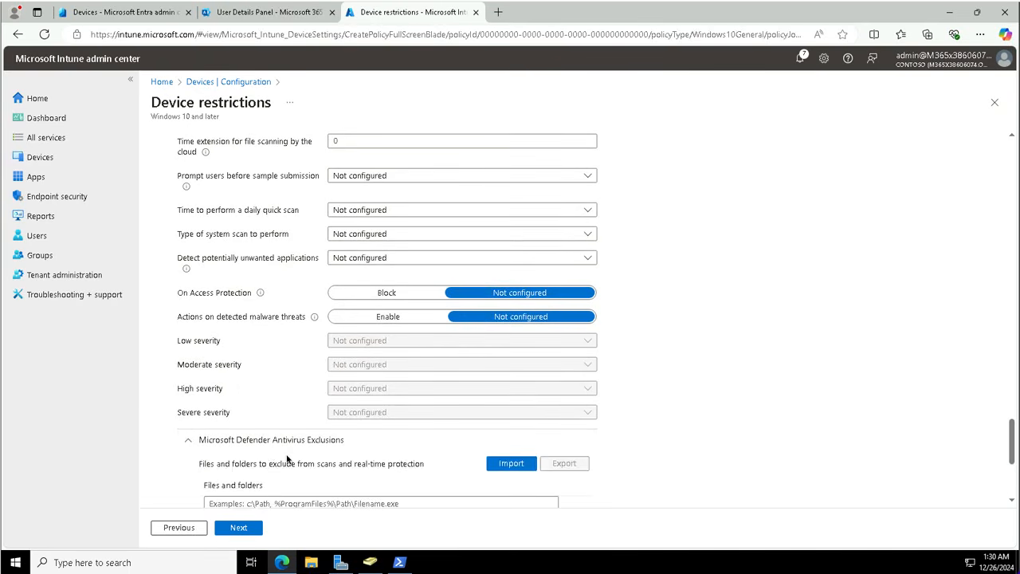
scroll(287, 459, down, 3)
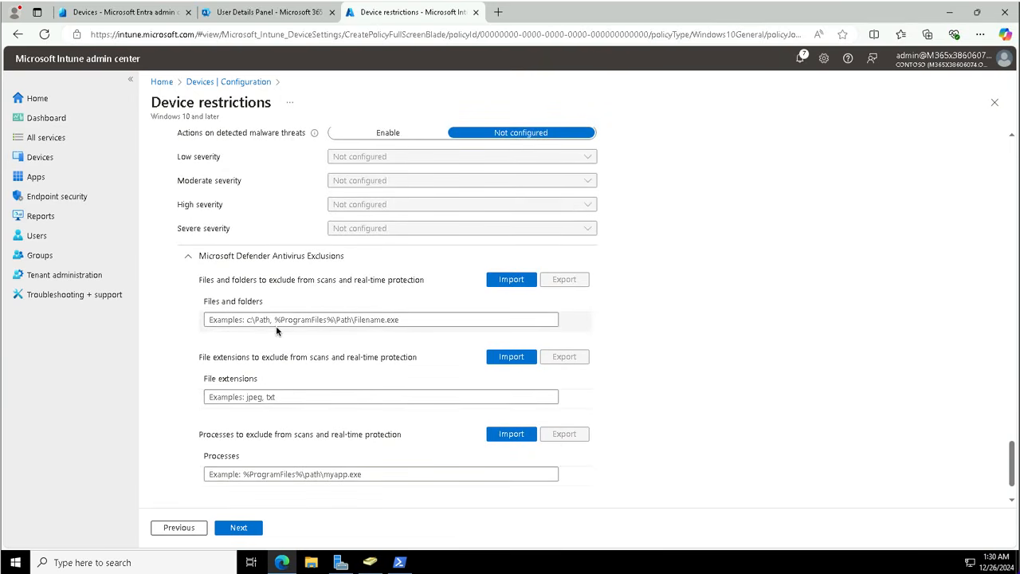
click(300, 324)
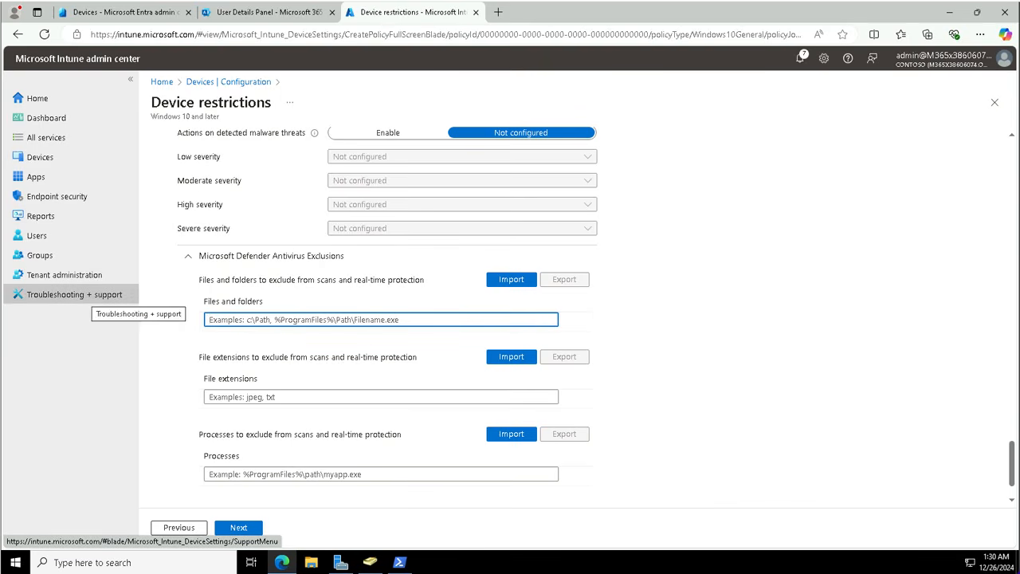
text(C:\DevProjects)
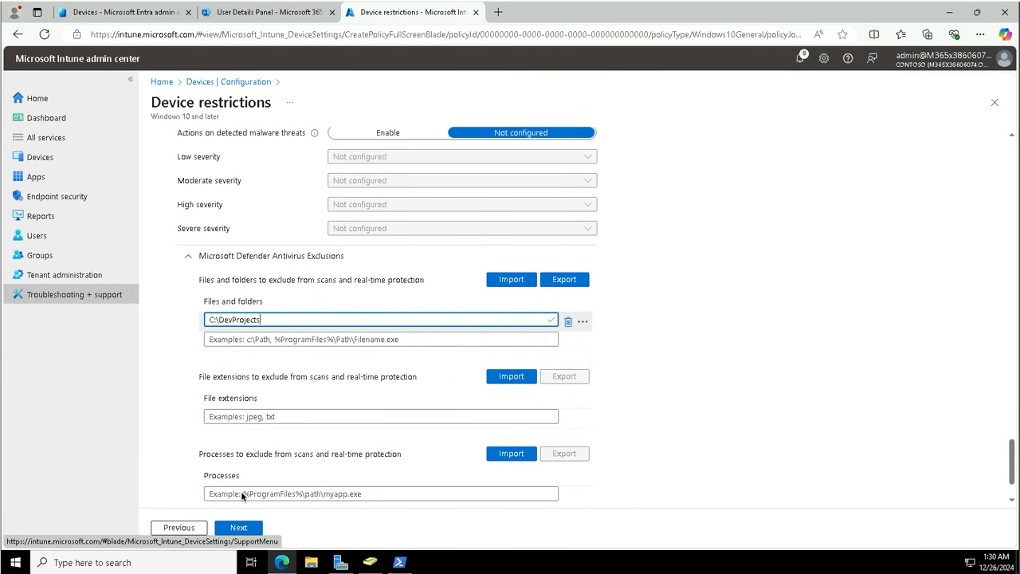
click(243, 494)
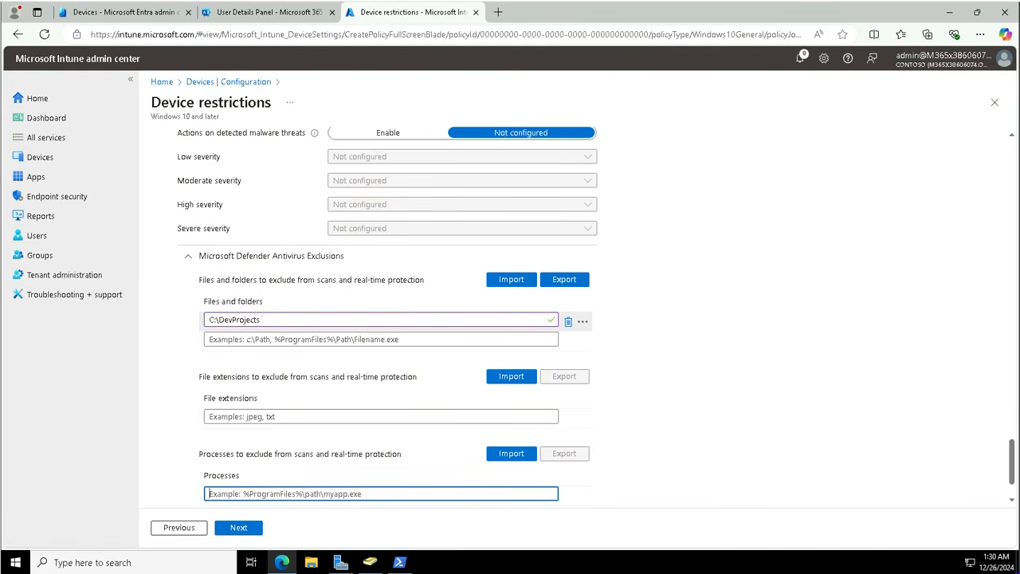
text(DevBuild.exe)
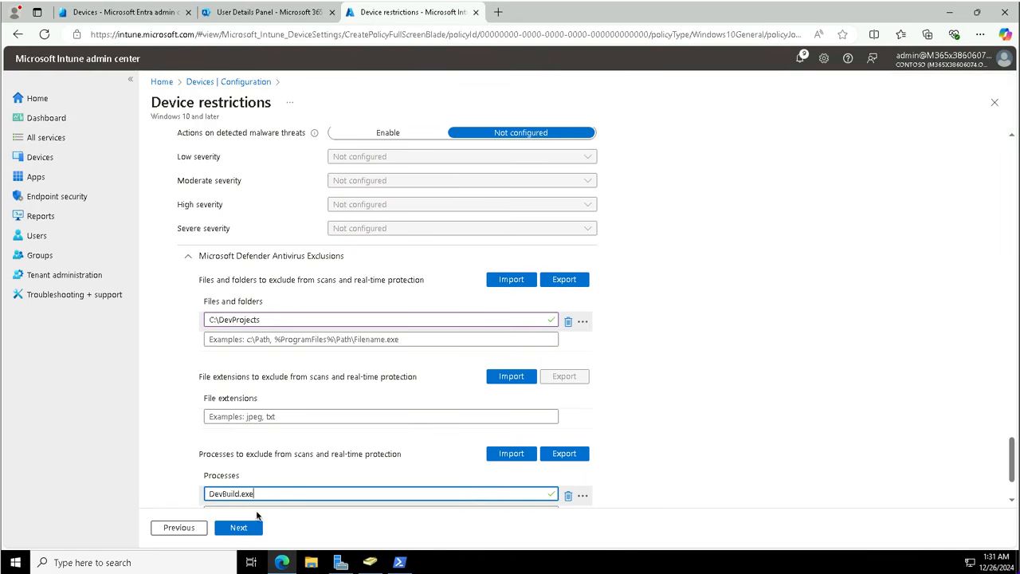
click(237, 528)
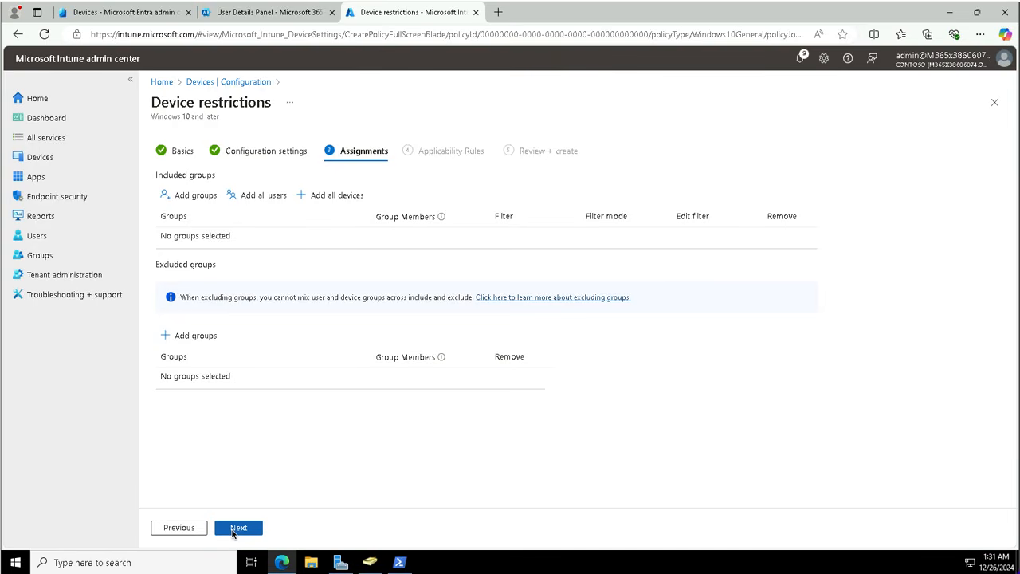
Step: Advance through Applicability Rules and Review + create, then create the Contoso Developer - standard profile
click(236, 529)
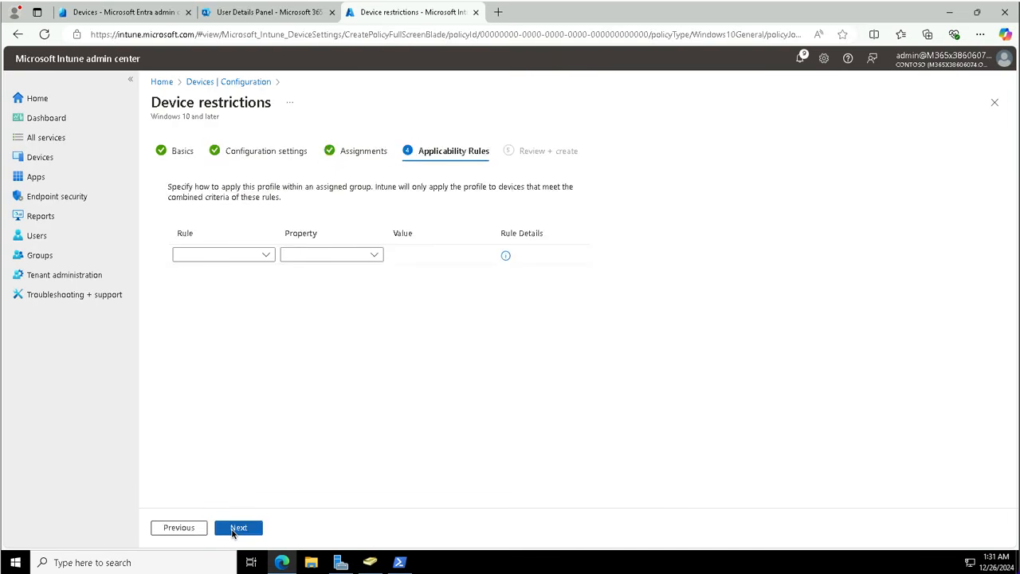
click(236, 528)
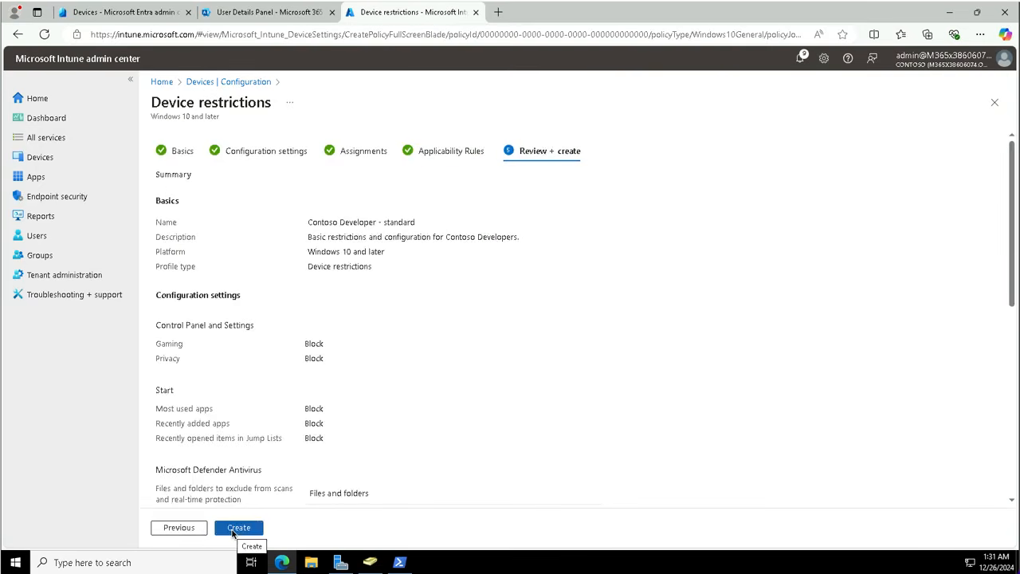
click(239, 532)
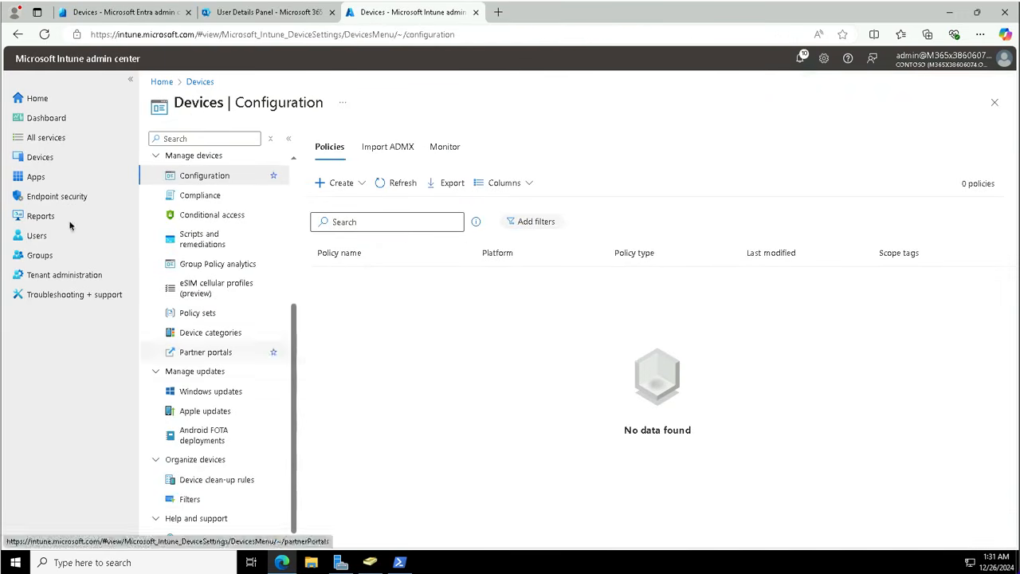
Step: Create group 'Contoso Developer devices' described as 'All Windows devices in Contoso Developer department'
click(40, 255)
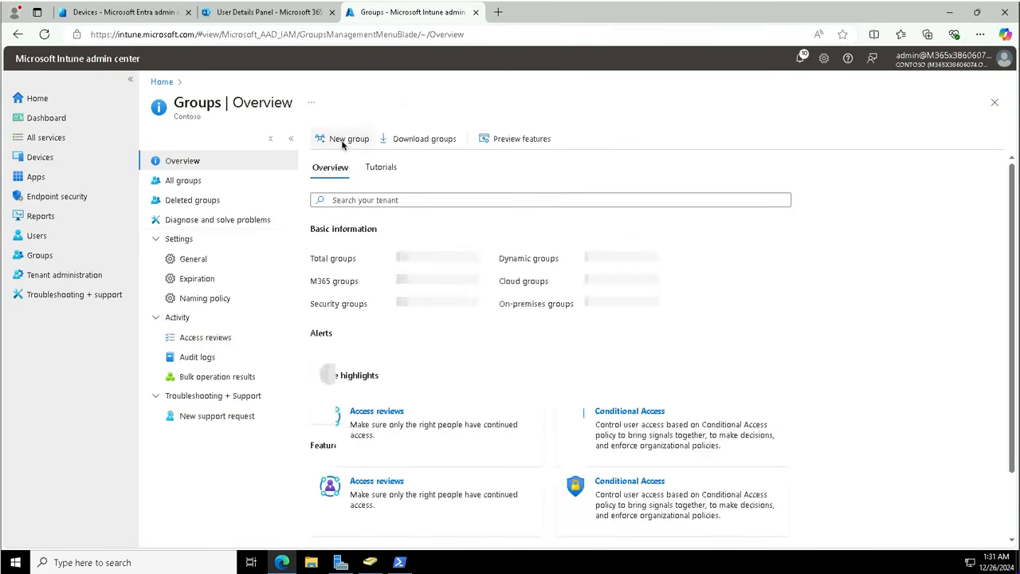
click(342, 143)
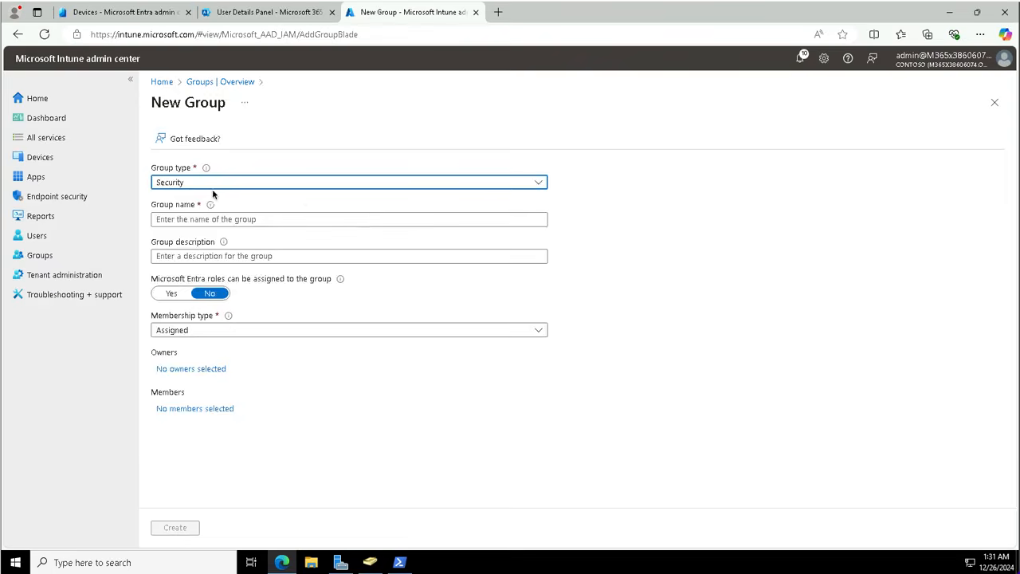
click(194, 223)
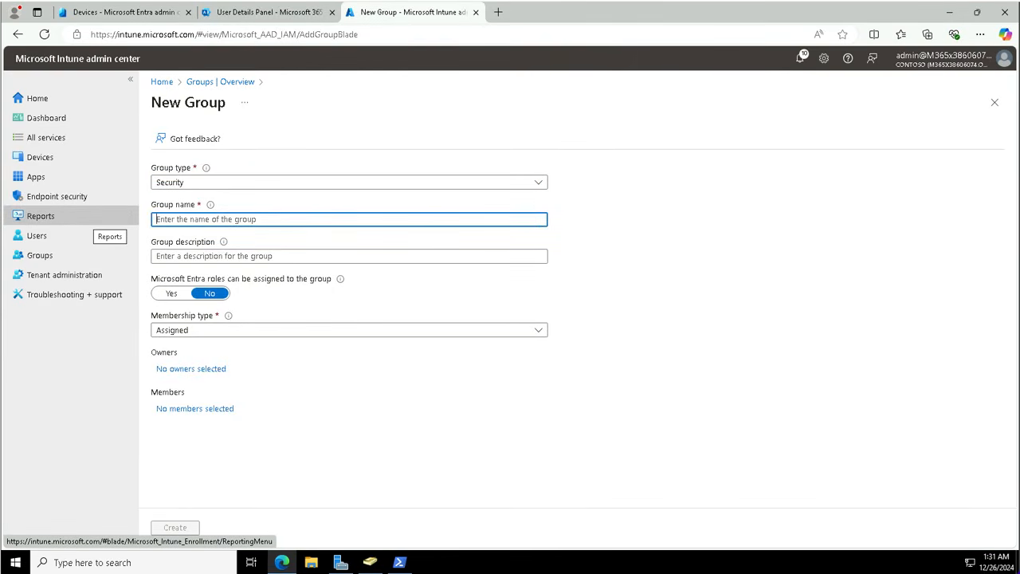
text(Contoso Developer devices)
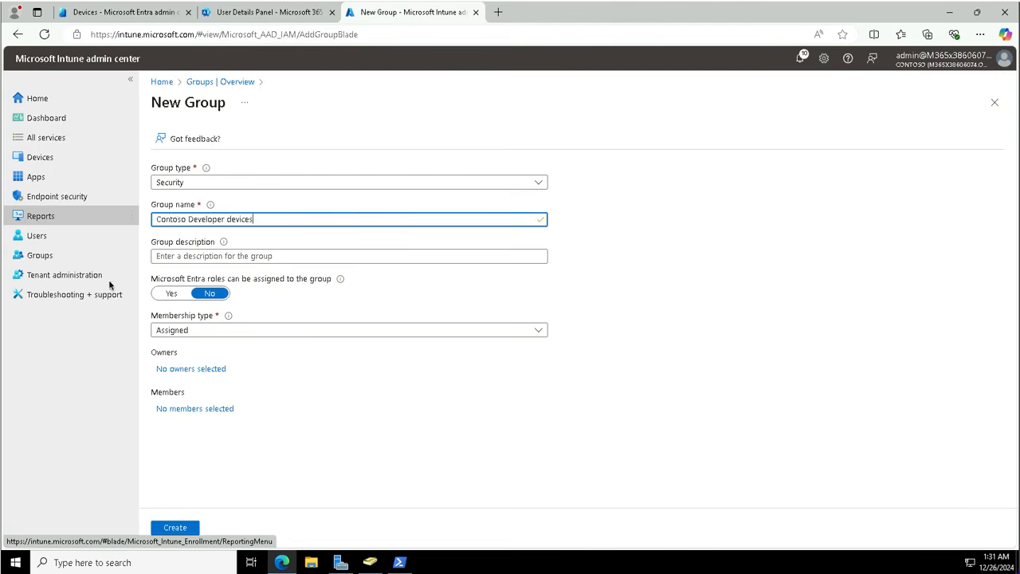
click(168, 259)
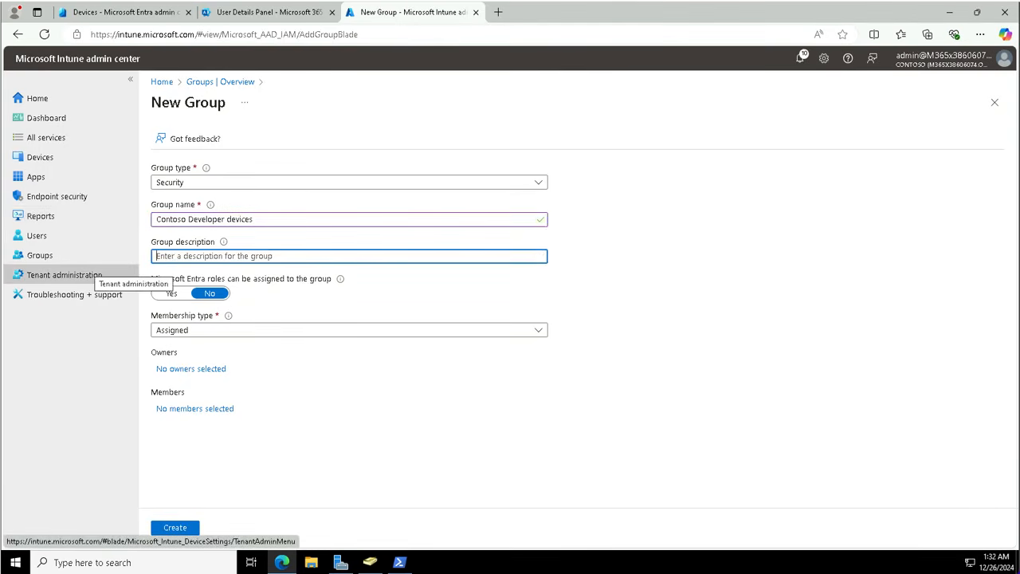
text(All Windows devices in )
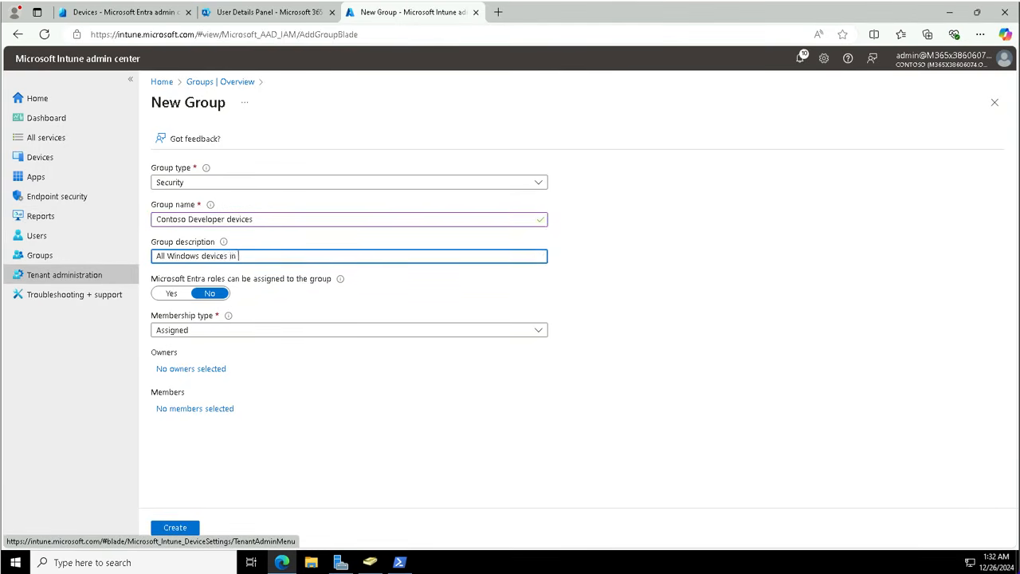
text(Contoso Developer department)
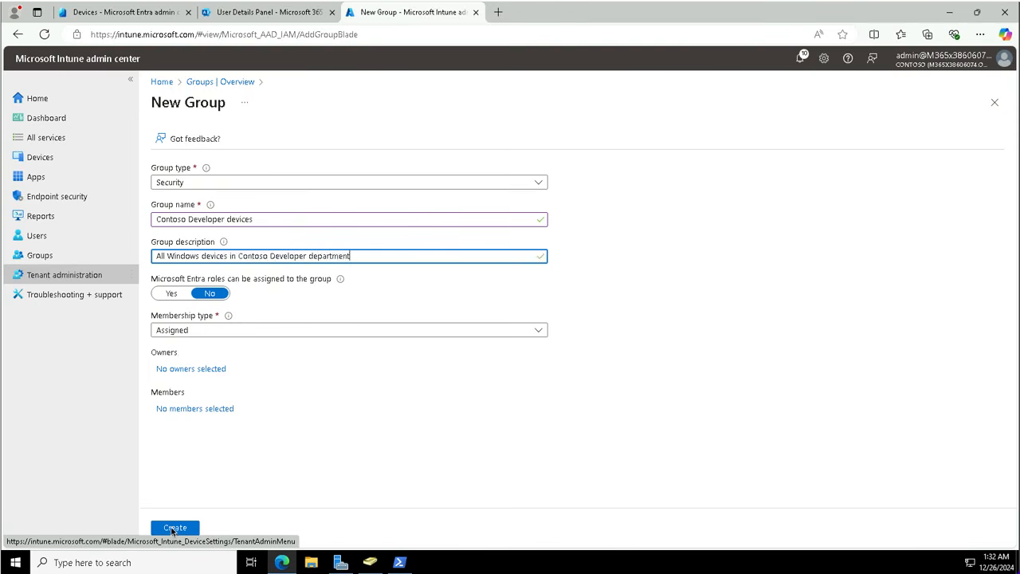
click(175, 527)
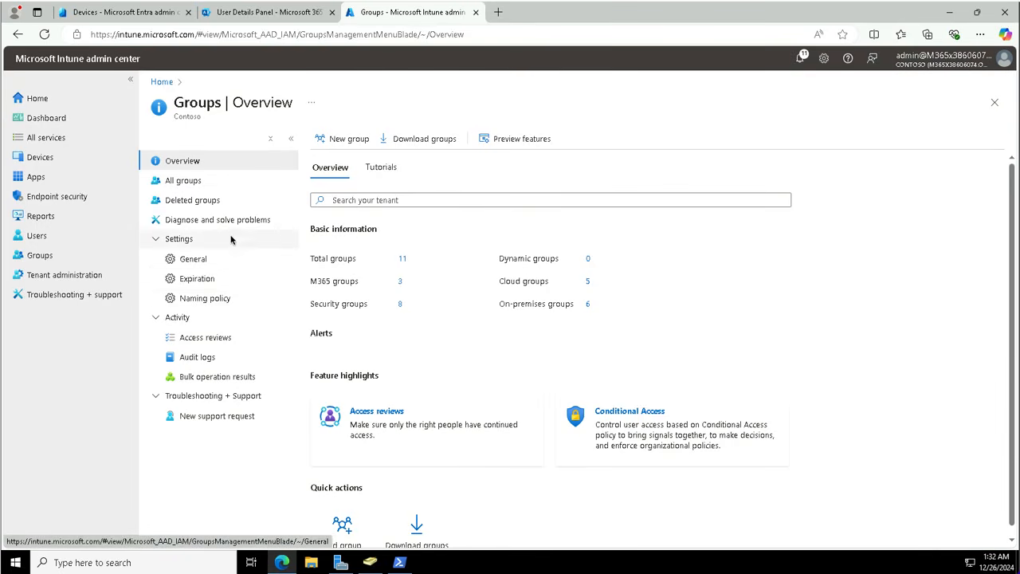
Step: In the Contoso Developer devices group's members, search 'Sea' and add SEA-WS1
click(187, 182)
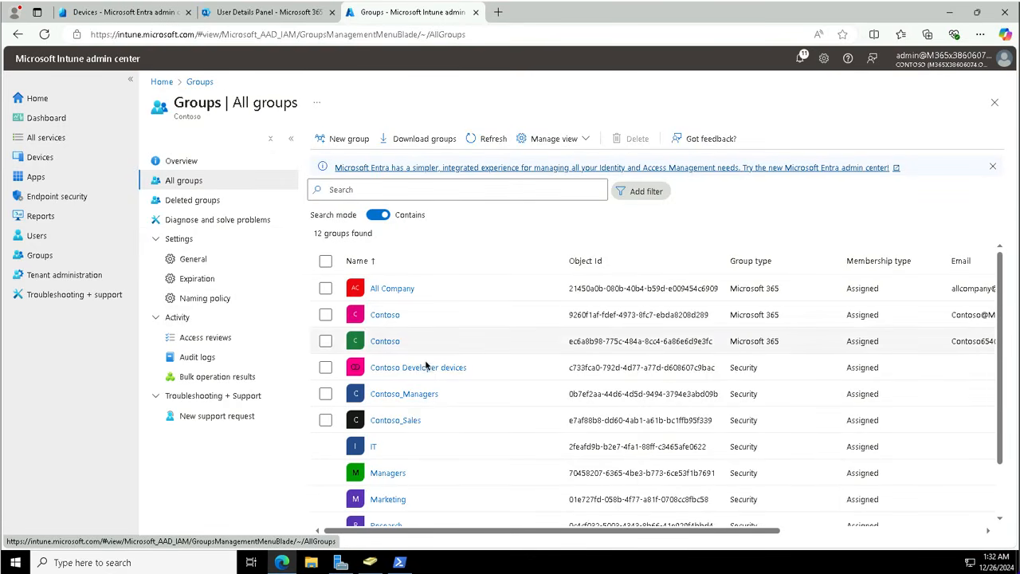
click(464, 367)
click(463, 366)
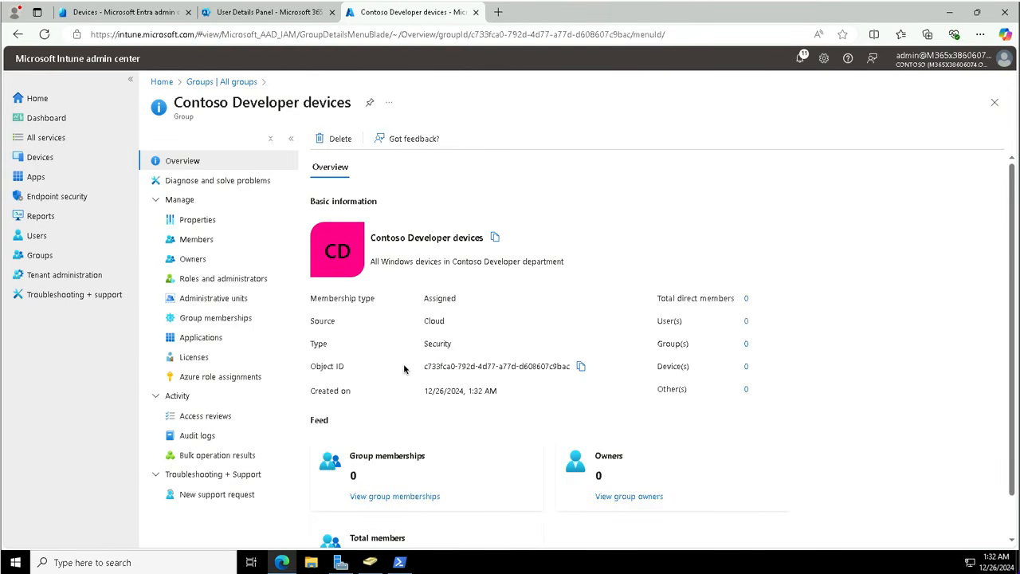
click(191, 244)
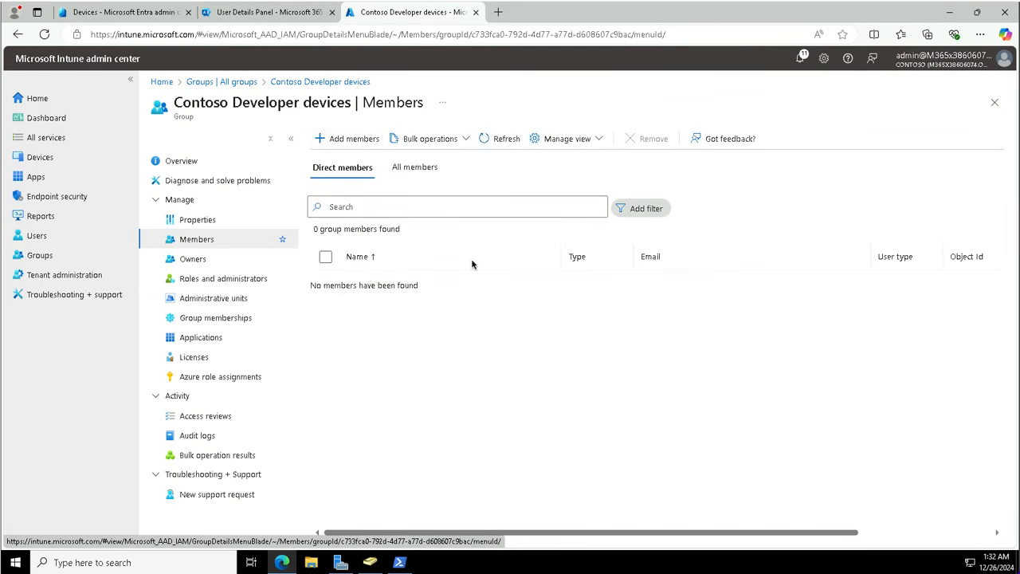
click(338, 140)
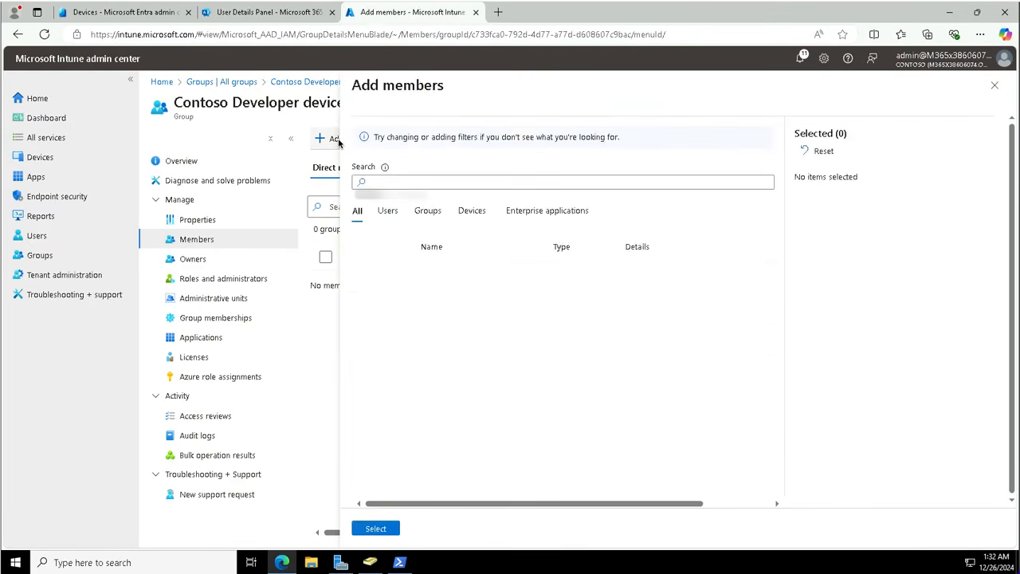
click(381, 183)
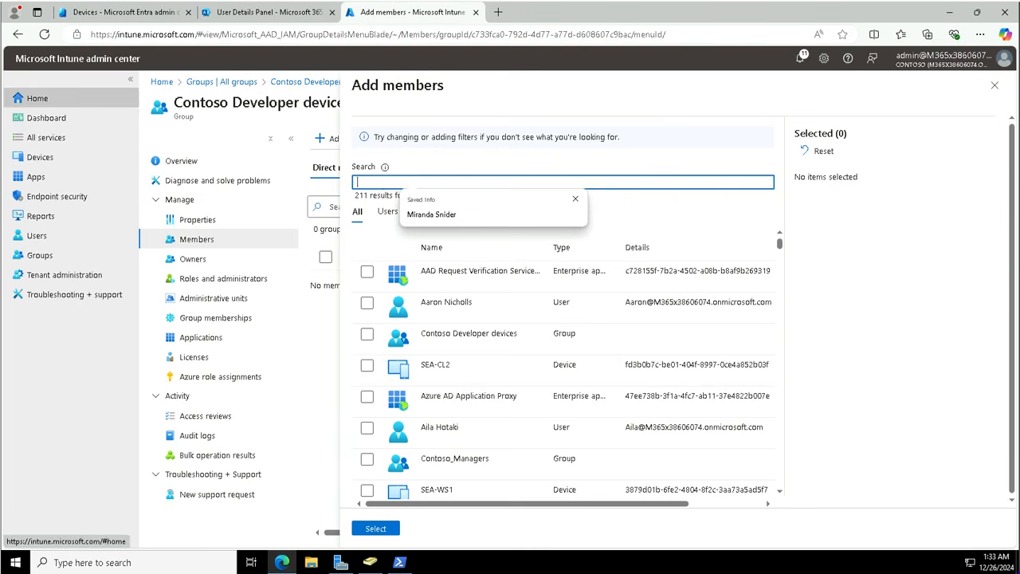
text(Sea)
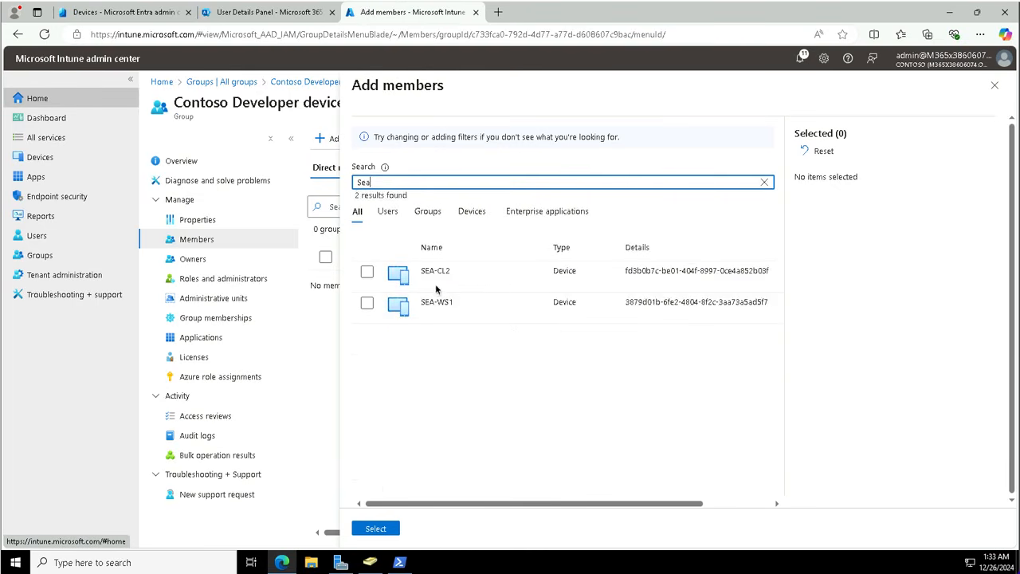
click(367, 304)
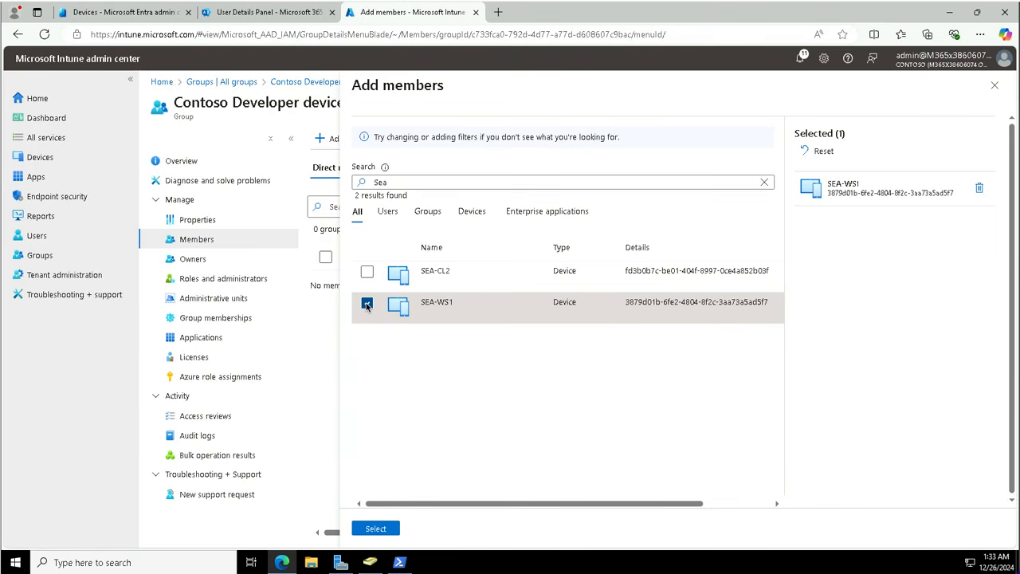
click(375, 528)
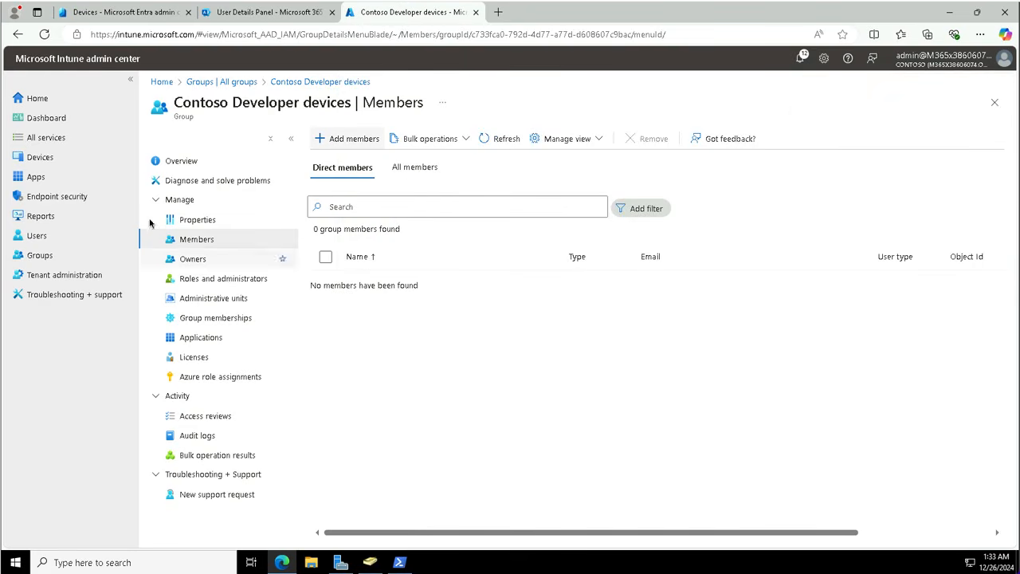
Step: Begin a new group named 'Windows Devices' with membership type Dynamic Device
click(39, 255)
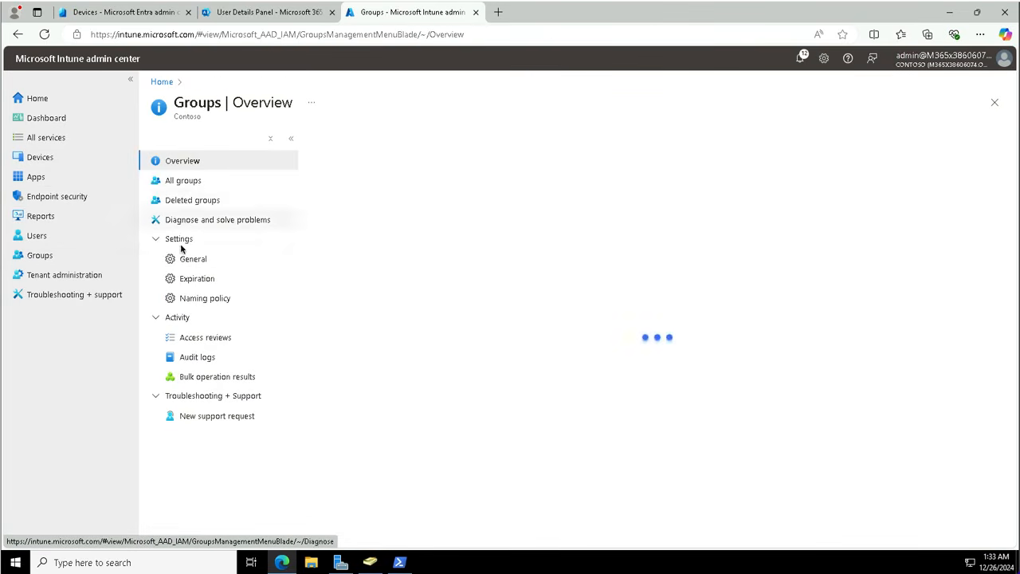
click(182, 182)
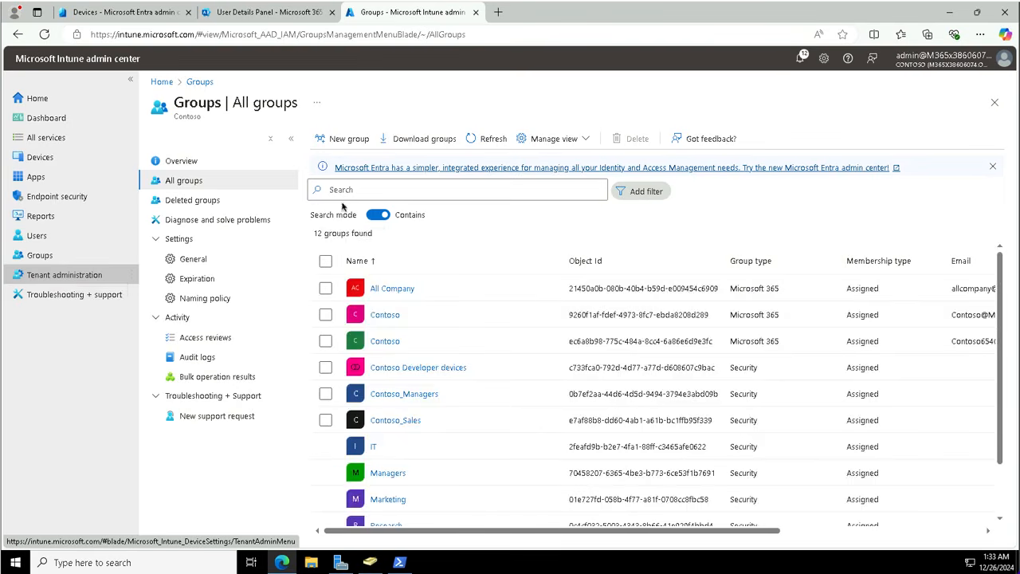
click(344, 141)
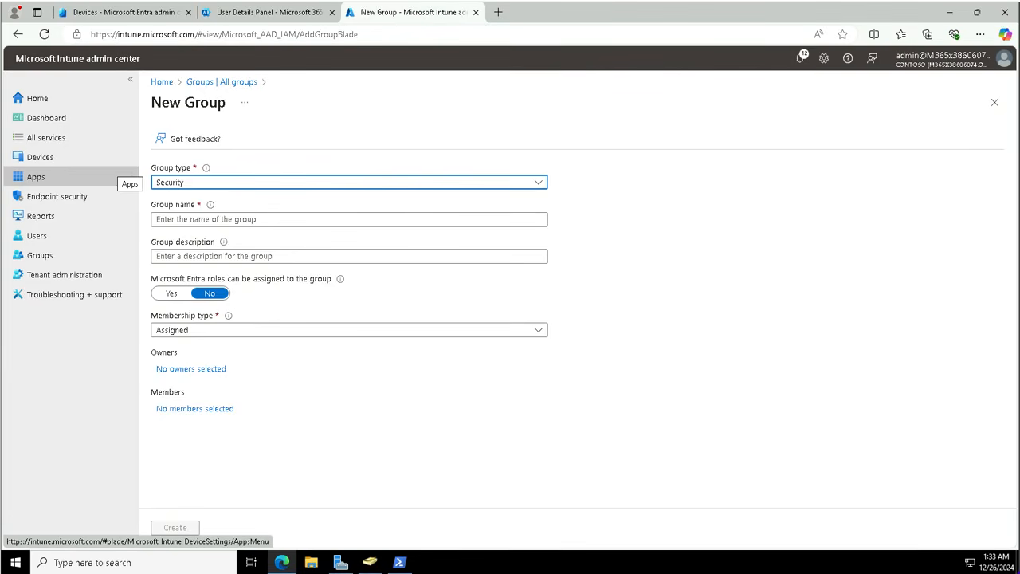
click(165, 221)
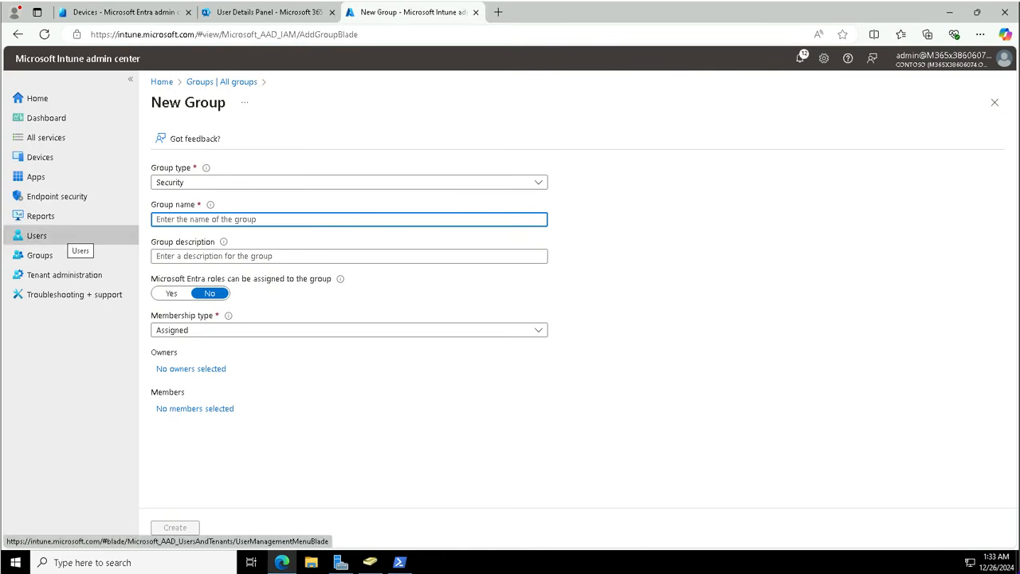
text(Windows Devices)
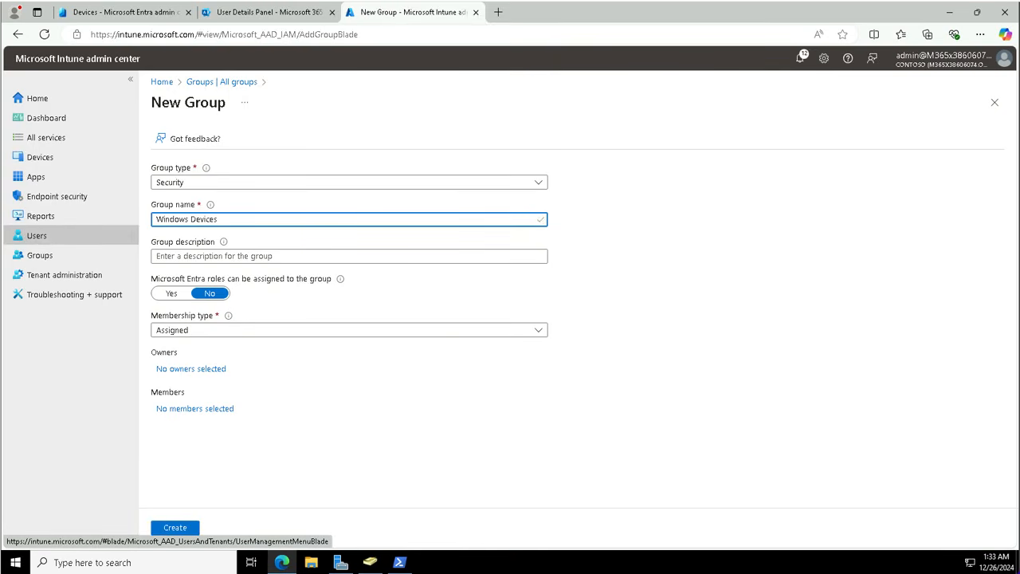
click(181, 329)
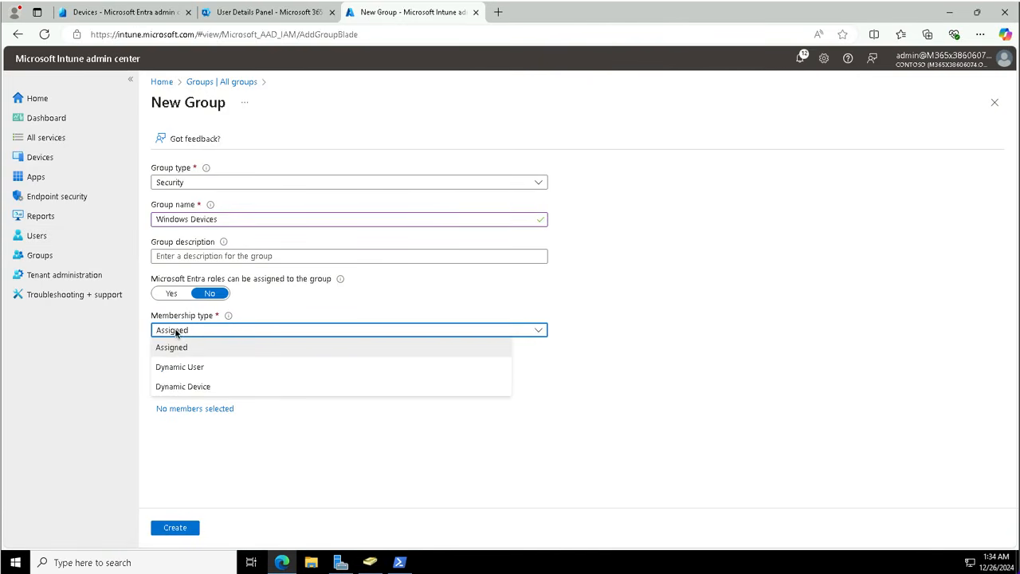
click(181, 387)
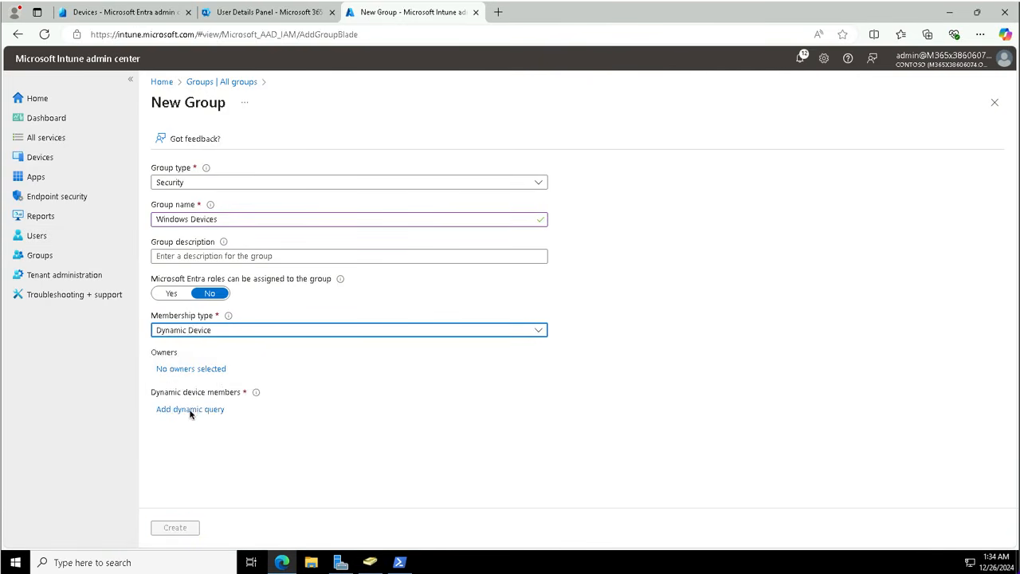
Step: Enter the rule (device.deviceOSType -contains "Windows") as syntax, save it, and create the Windows Devices group
click(191, 410)
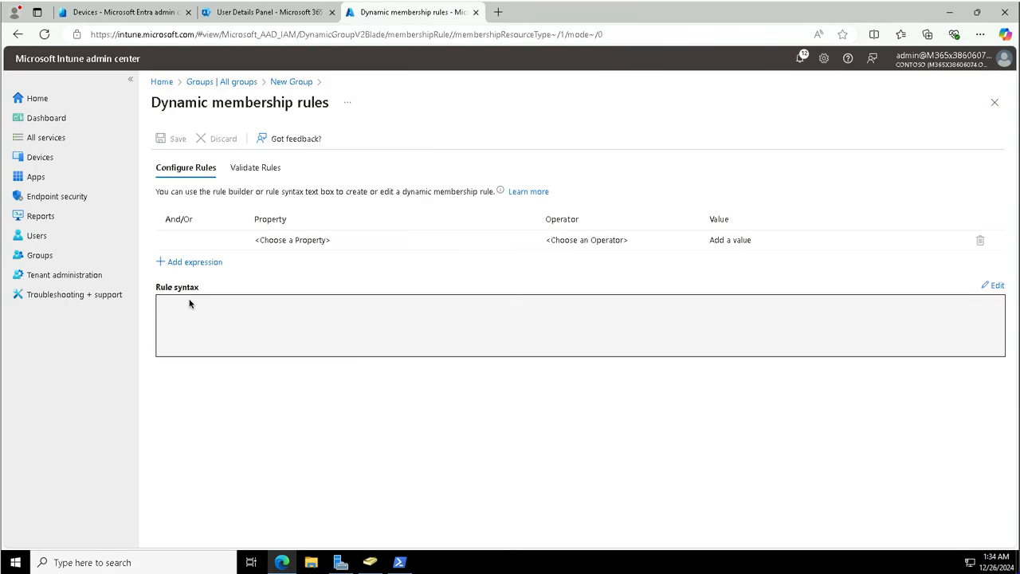
click(994, 285)
click(533, 199)
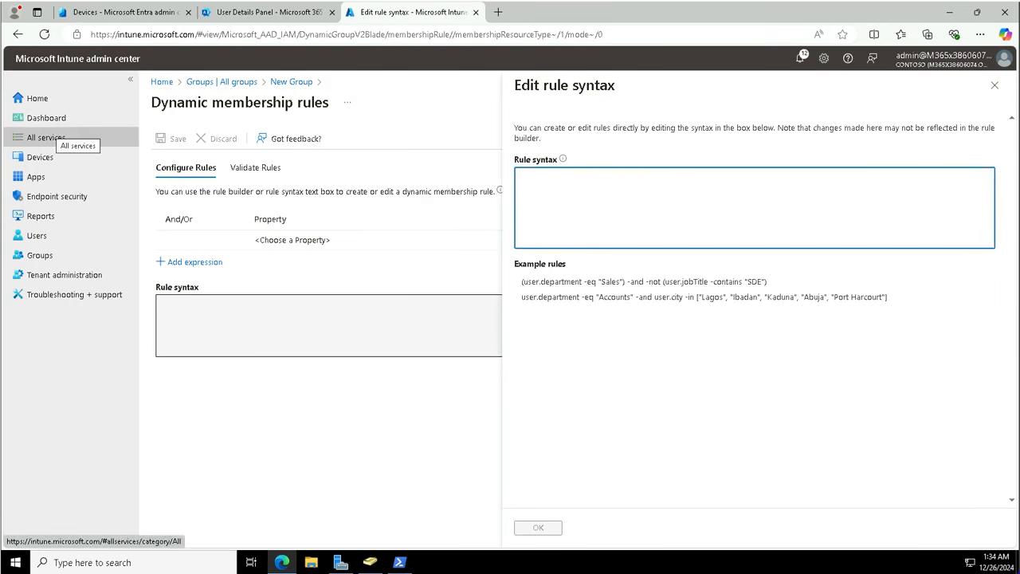
text((device.deviceOSType)
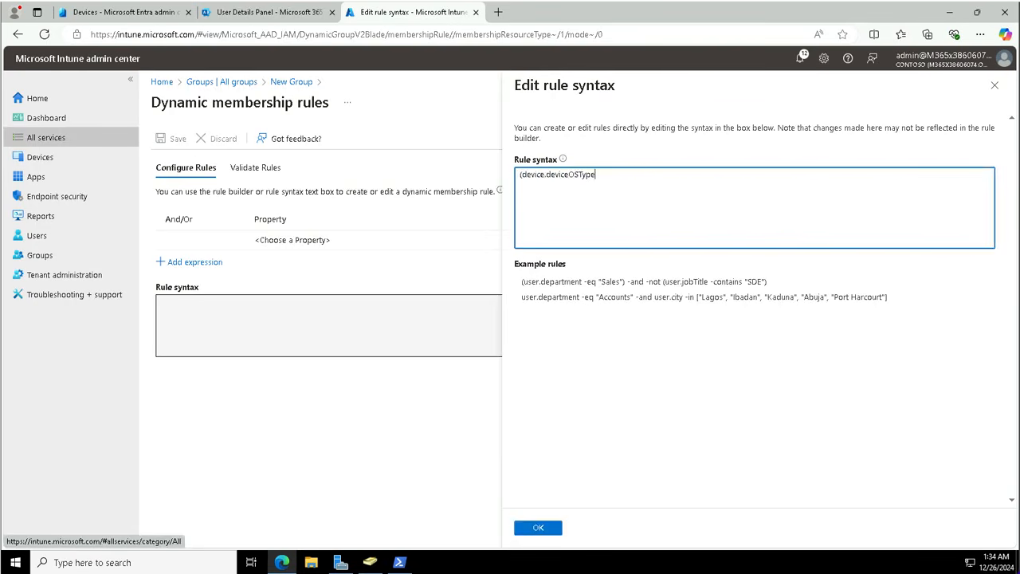
text( -contains "Windows"))
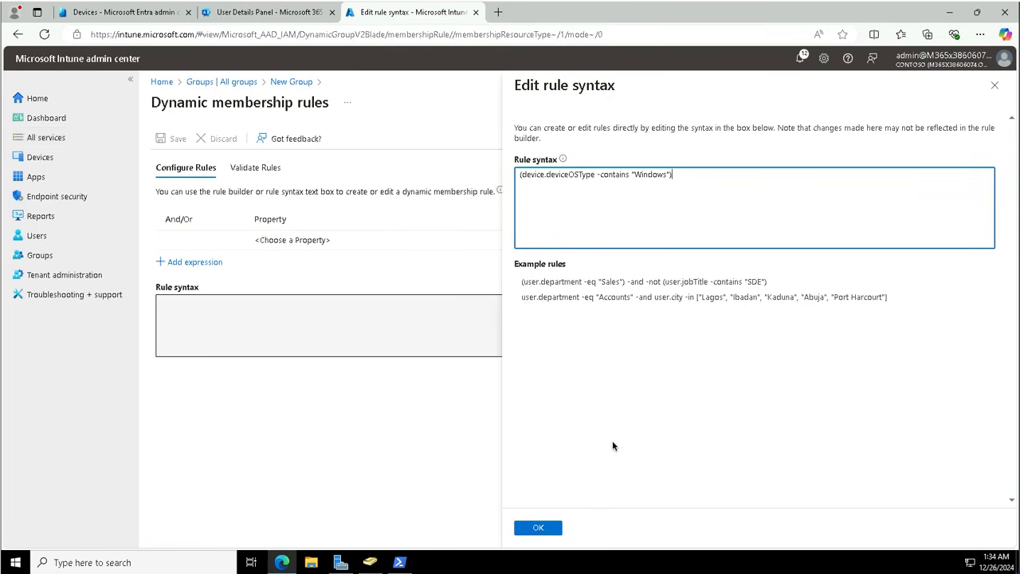
click(538, 529)
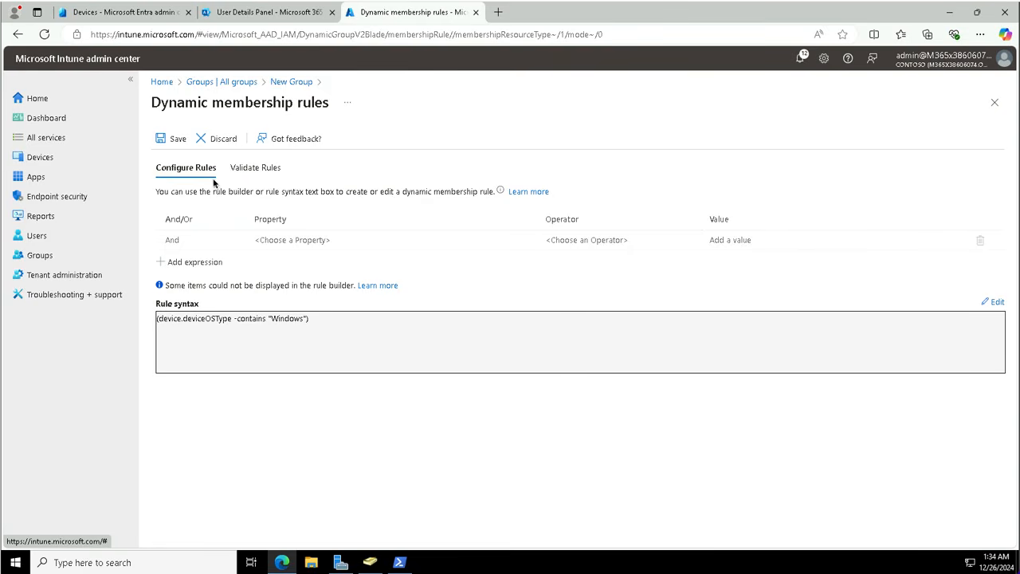
click(169, 138)
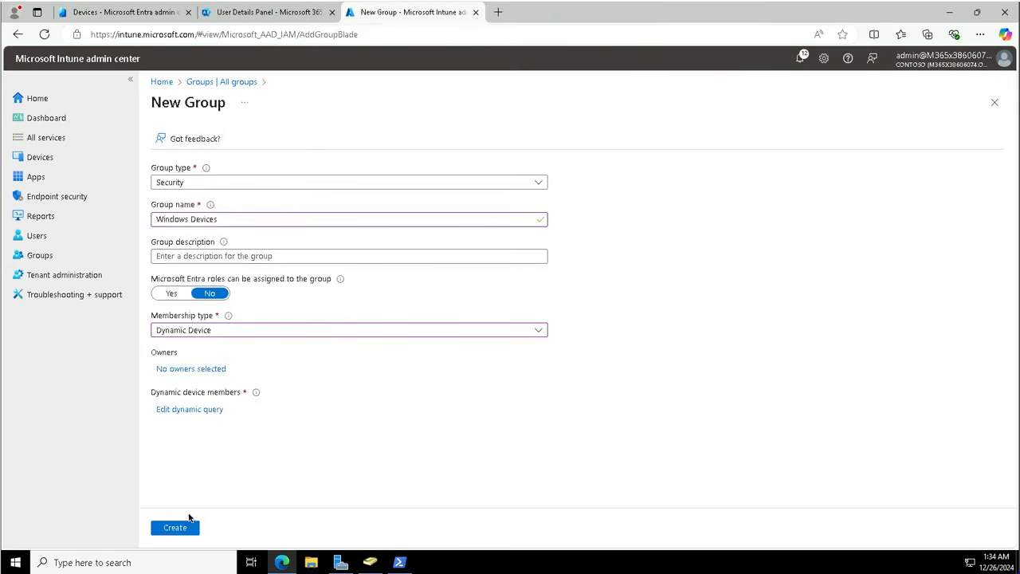
click(175, 527)
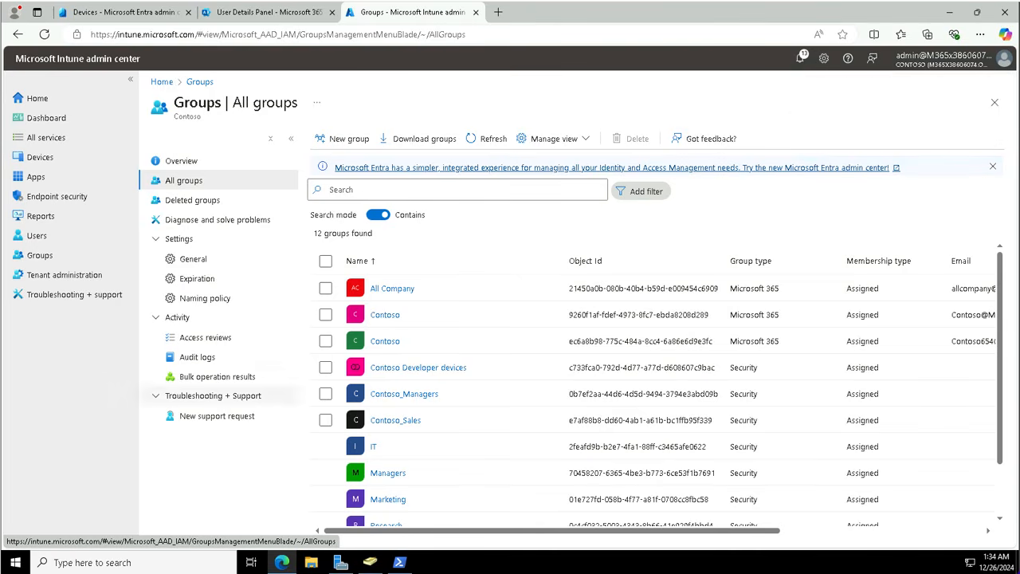
Step: Refresh the groups list, open Windows Devices, and review its members, properties and membership rule
click(492, 138)
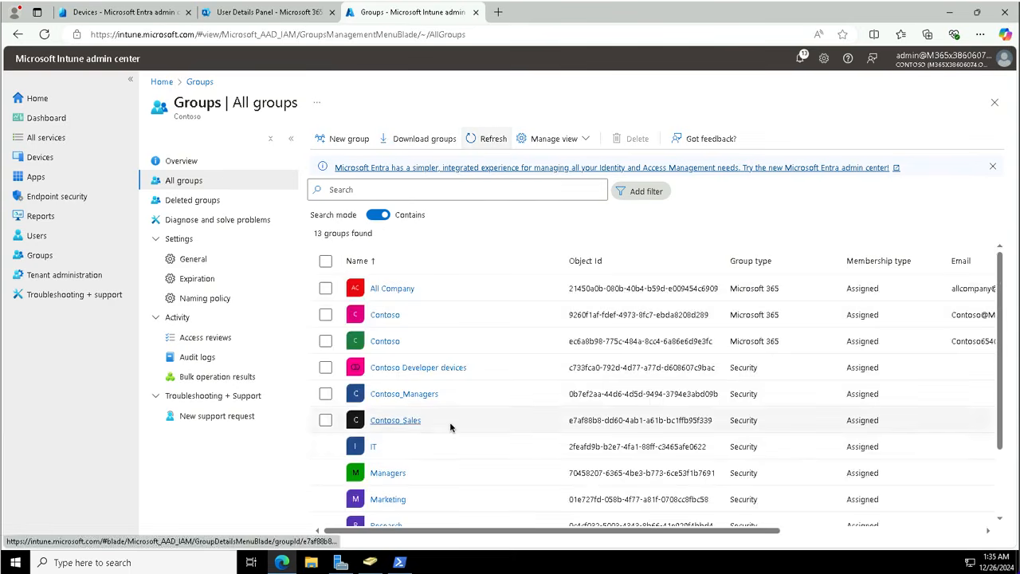
scroll(450, 422, down, 2)
click(420, 514)
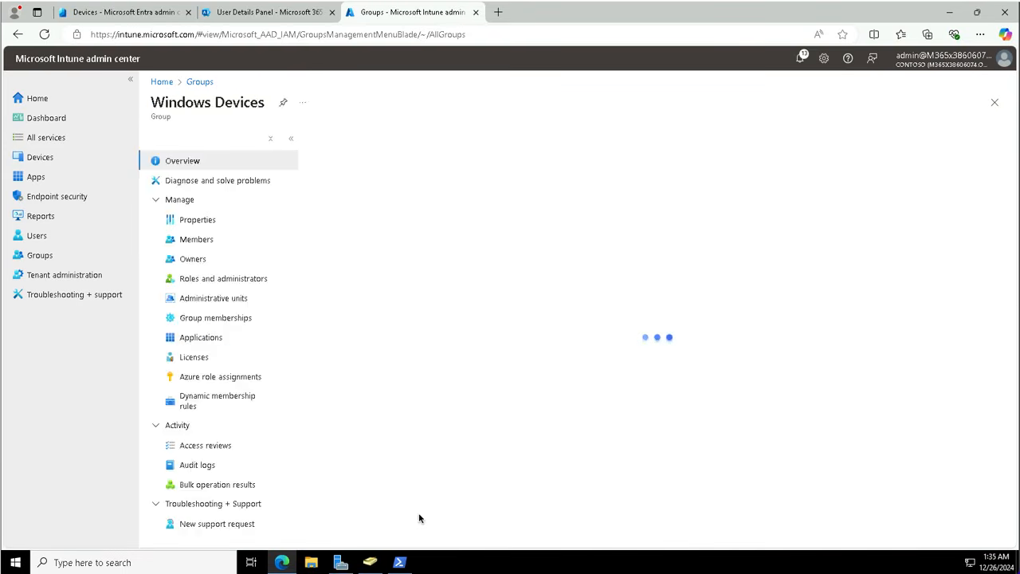
click(199, 241)
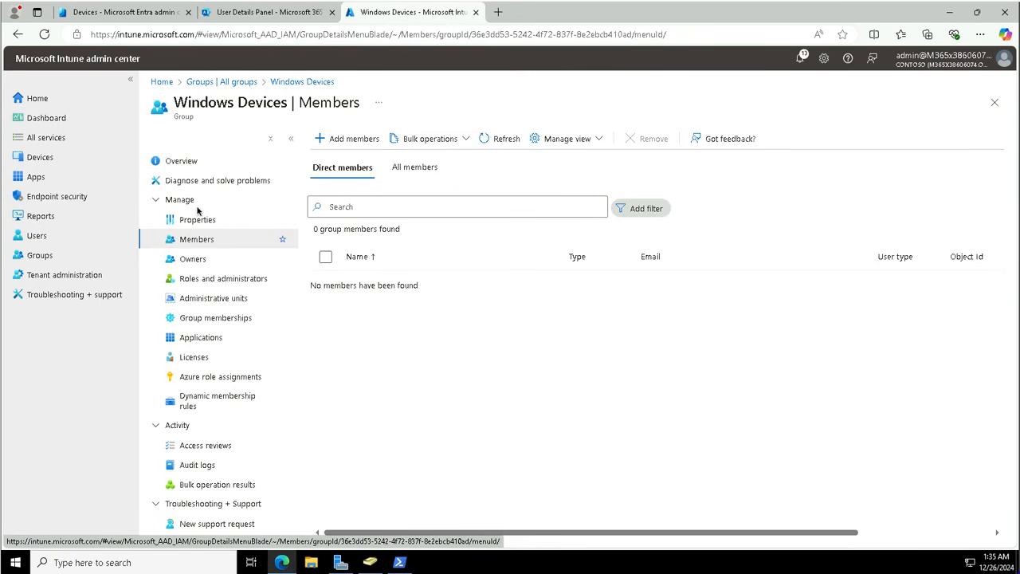
click(182, 221)
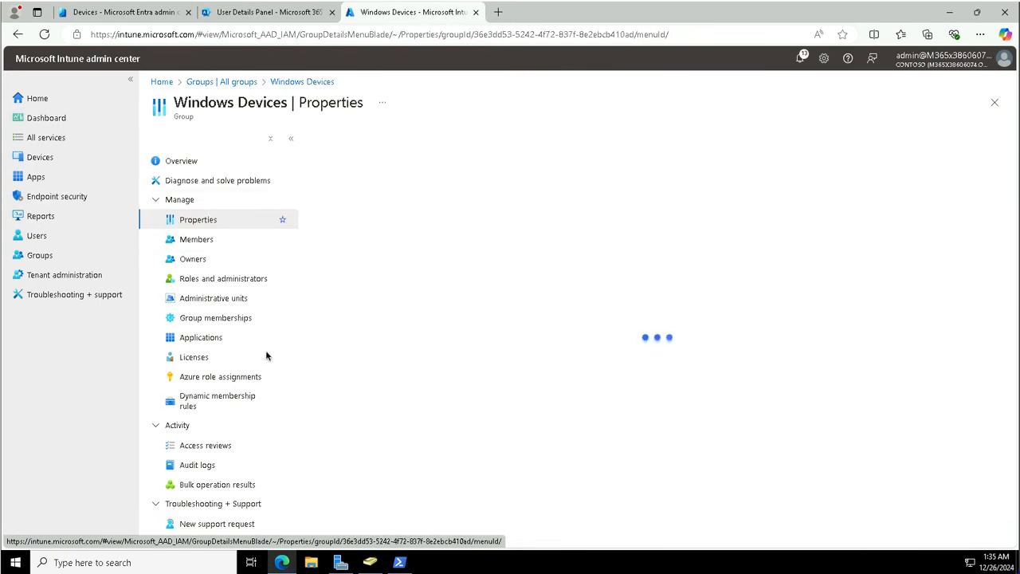
click(268, 402)
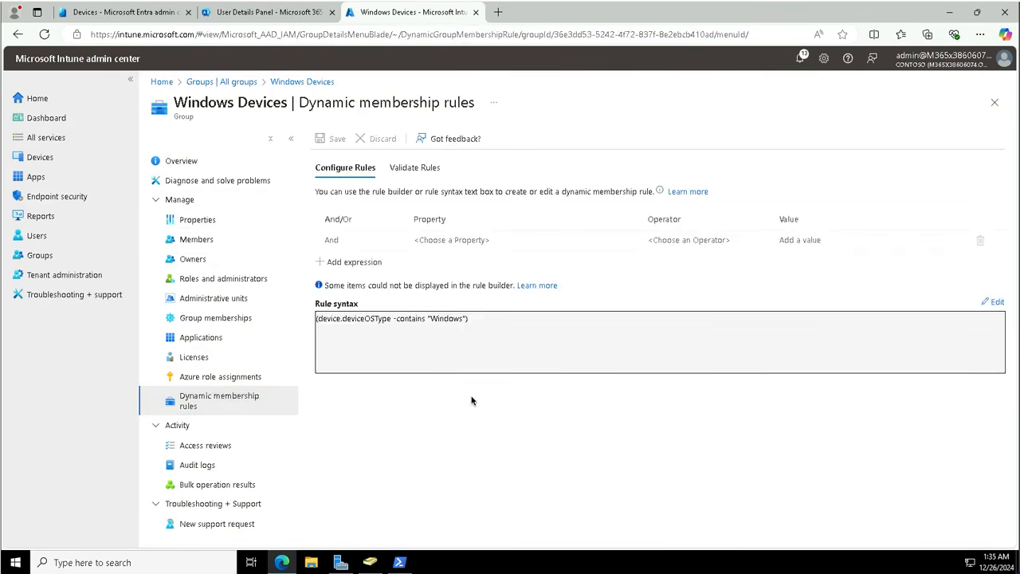
Step: Switch to Validate Rules and try validating, dismissing the warning to add devices first
double_click(442, 240)
click(447, 250)
triple_click(334, 261)
click(335, 267)
click(416, 168)
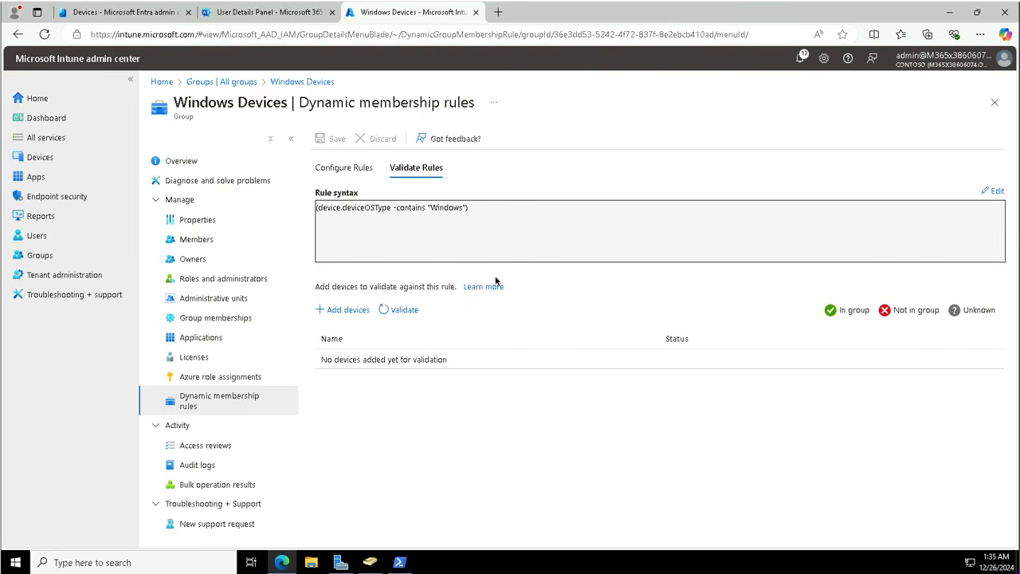
click(405, 310)
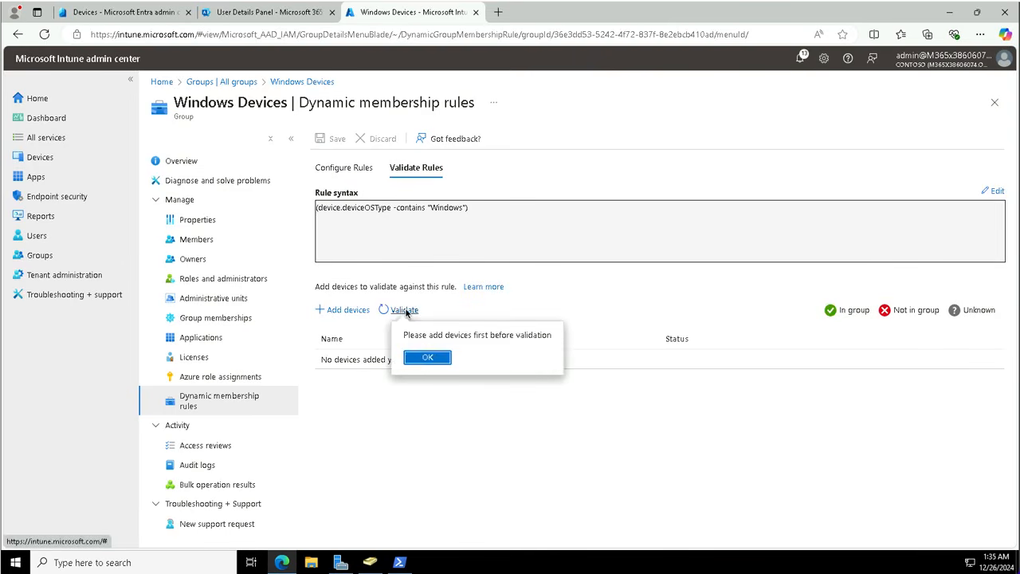
click(427, 358)
Step: Validate against SEA-WS1 and check the details confirming it satisfies the Windows rule
click(348, 311)
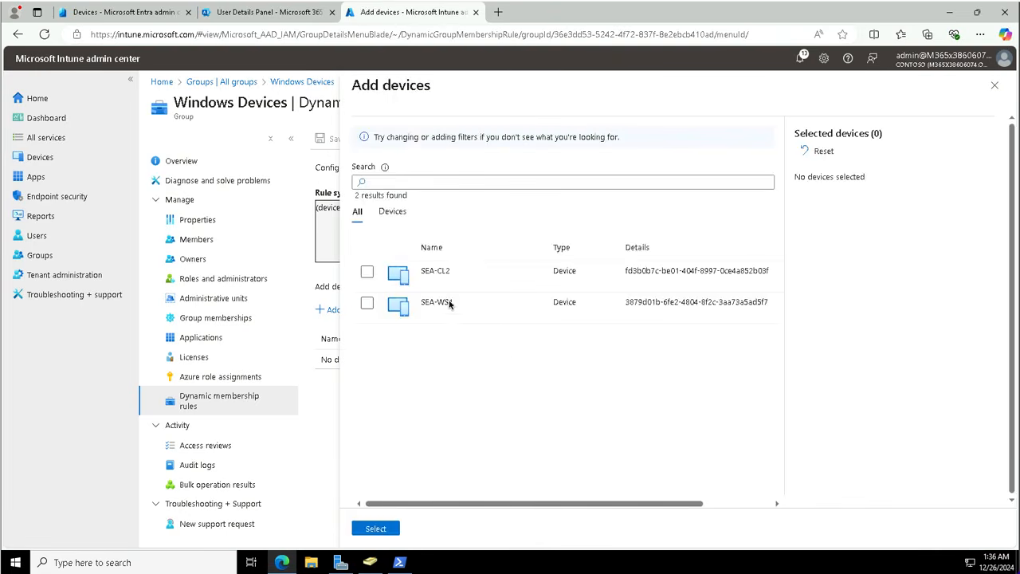
click(367, 303)
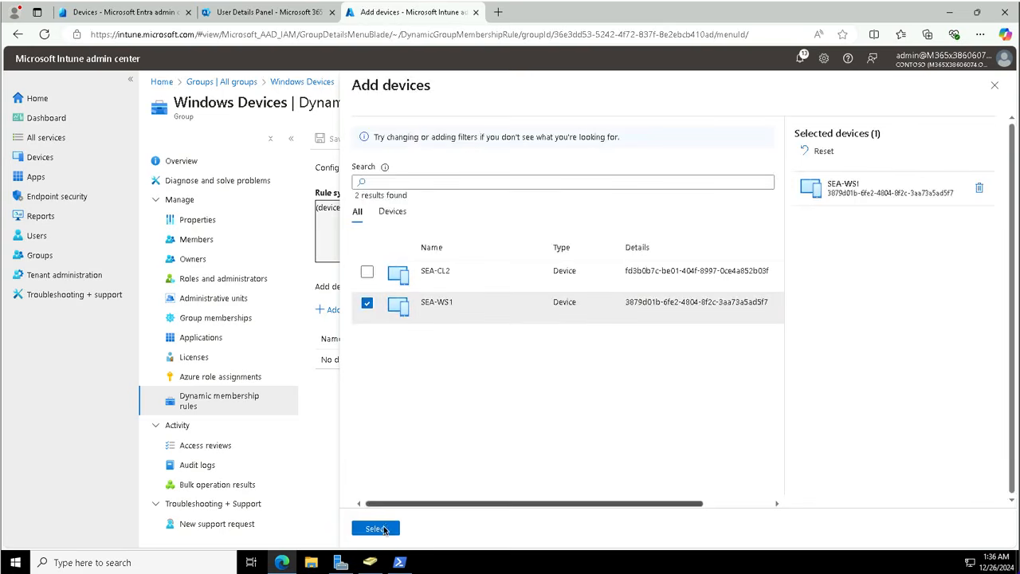
click(375, 528)
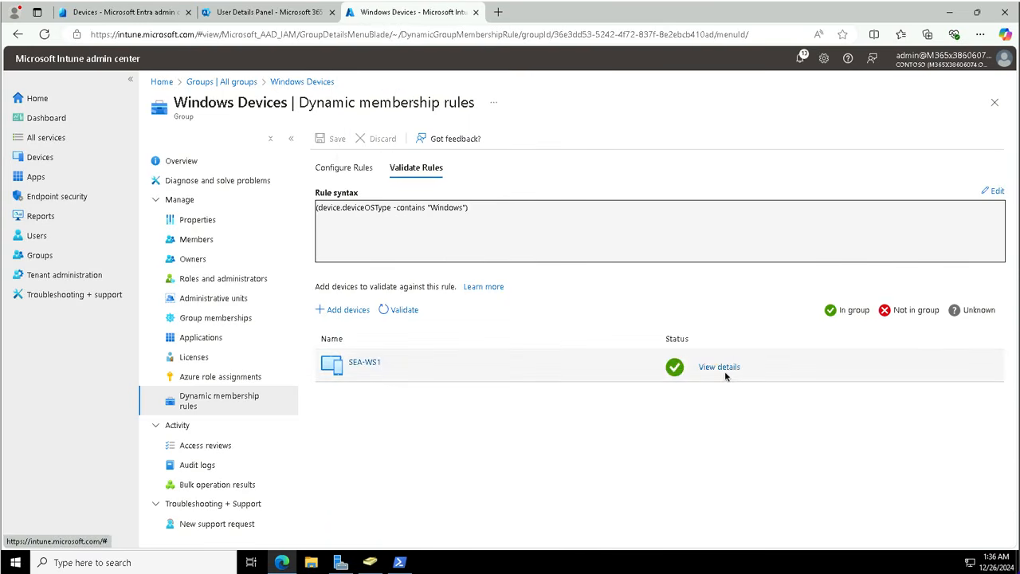
click(719, 368)
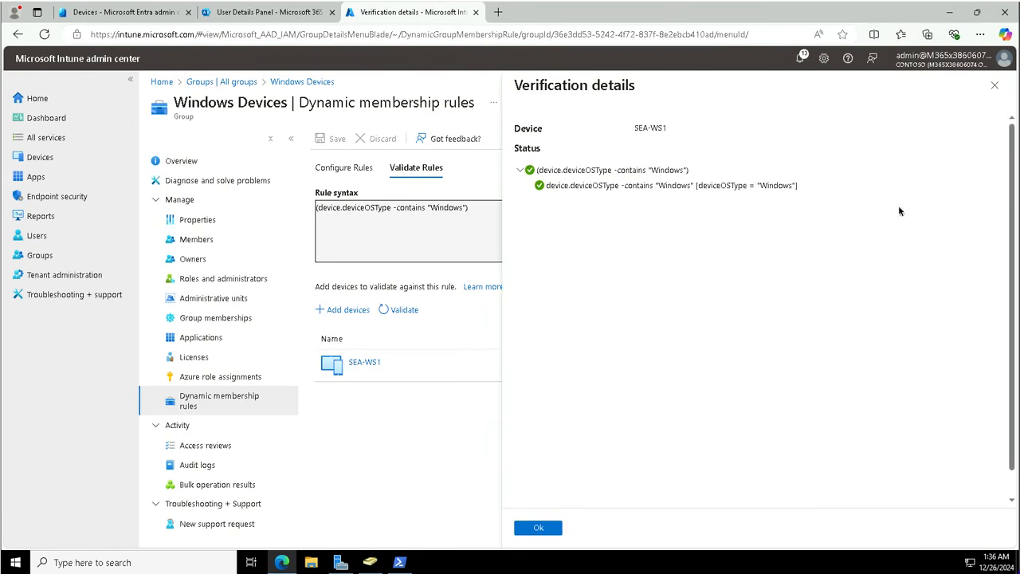
click(994, 85)
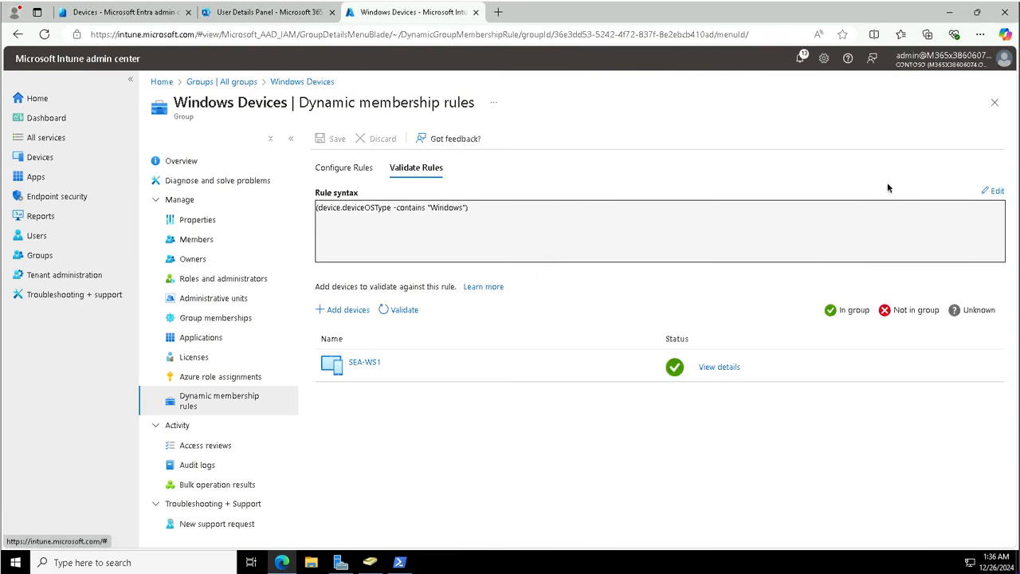
Step: Close the group page and go to Devices > Manage devices > Configuration
click(994, 102)
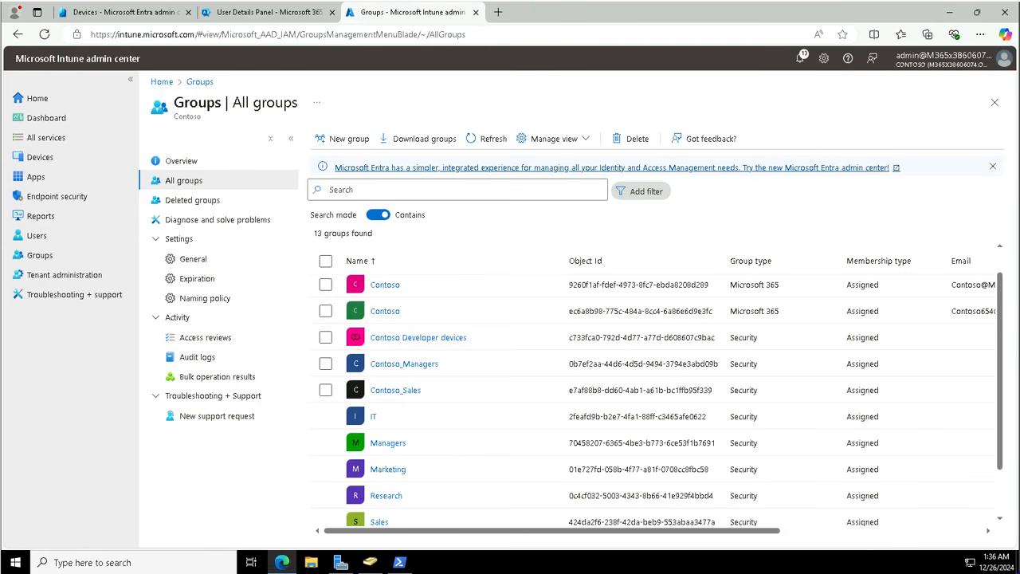
click(40, 157)
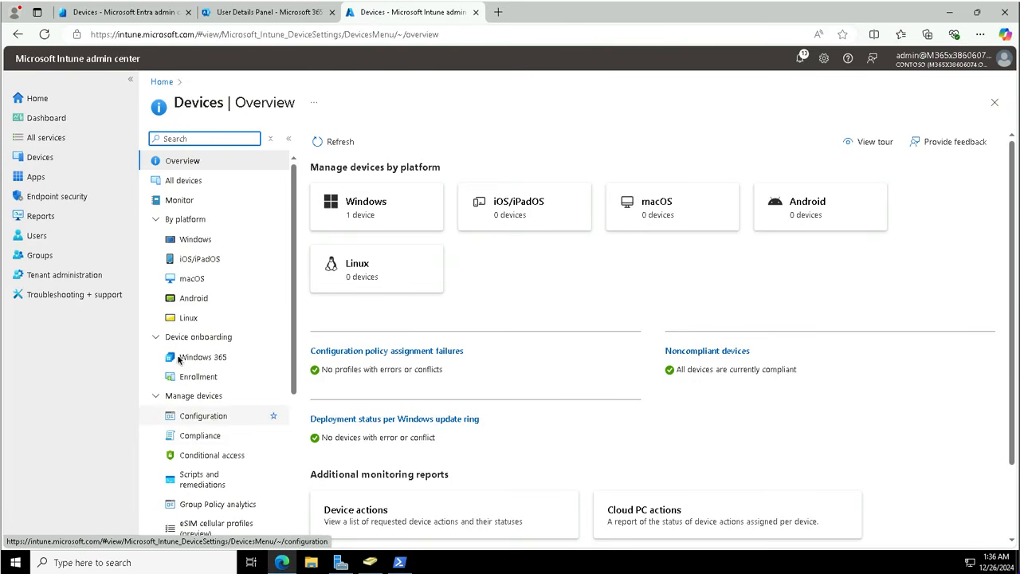
click(158, 340)
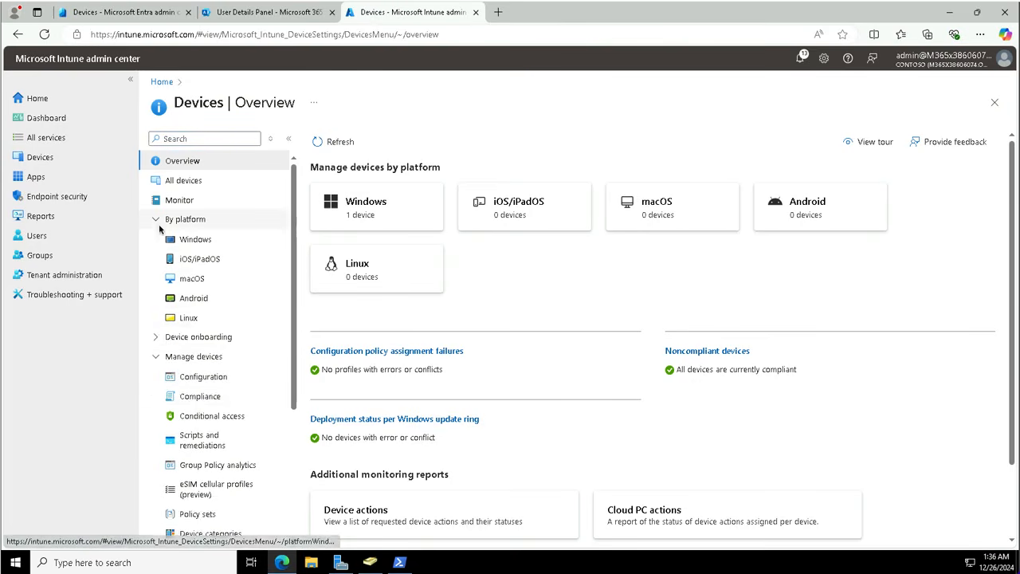
click(163, 219)
click(201, 279)
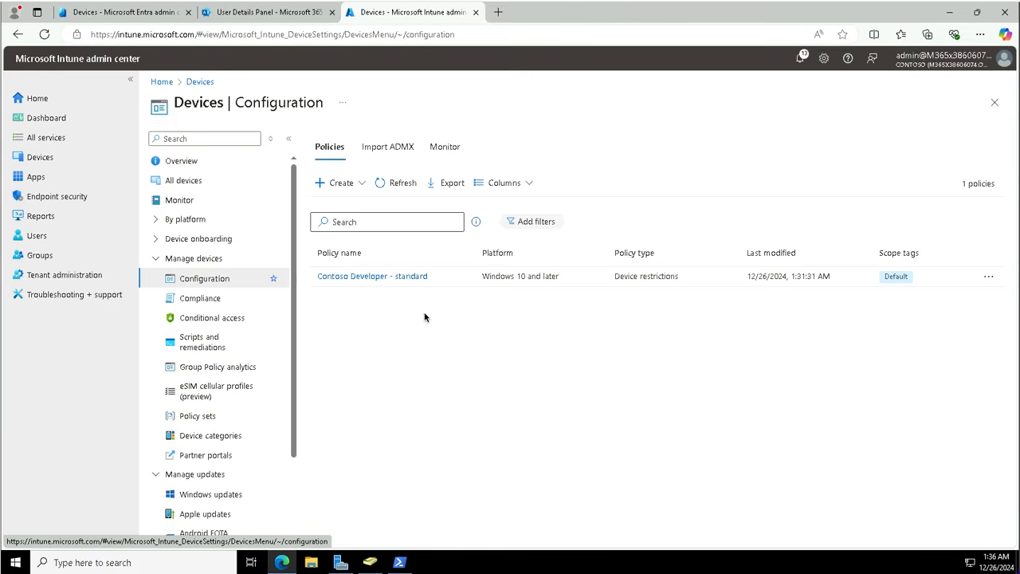
Step: Open the Contoso Developer - standard policy, then return to the Configuration policies list
click(374, 276)
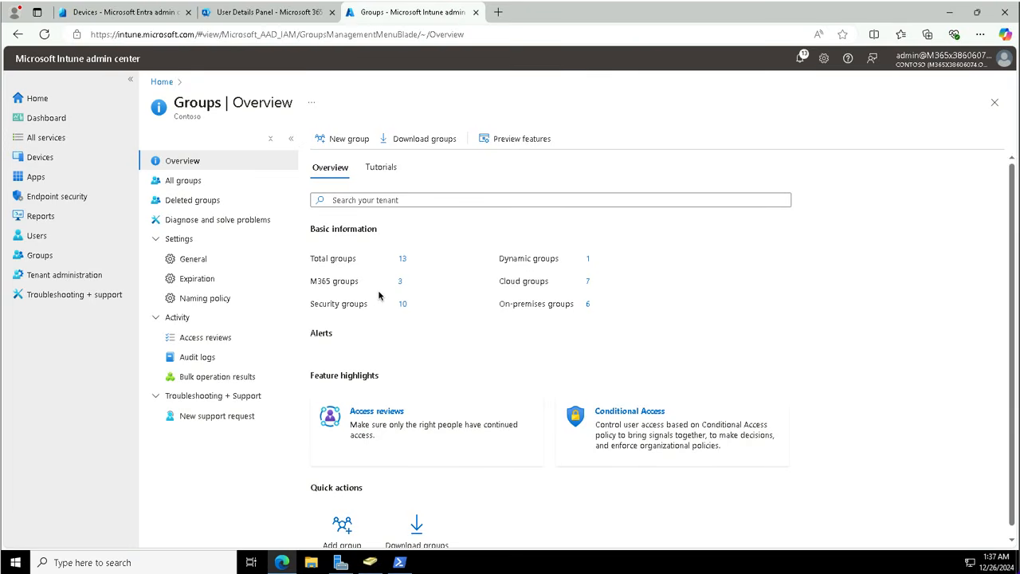
click(197, 186)
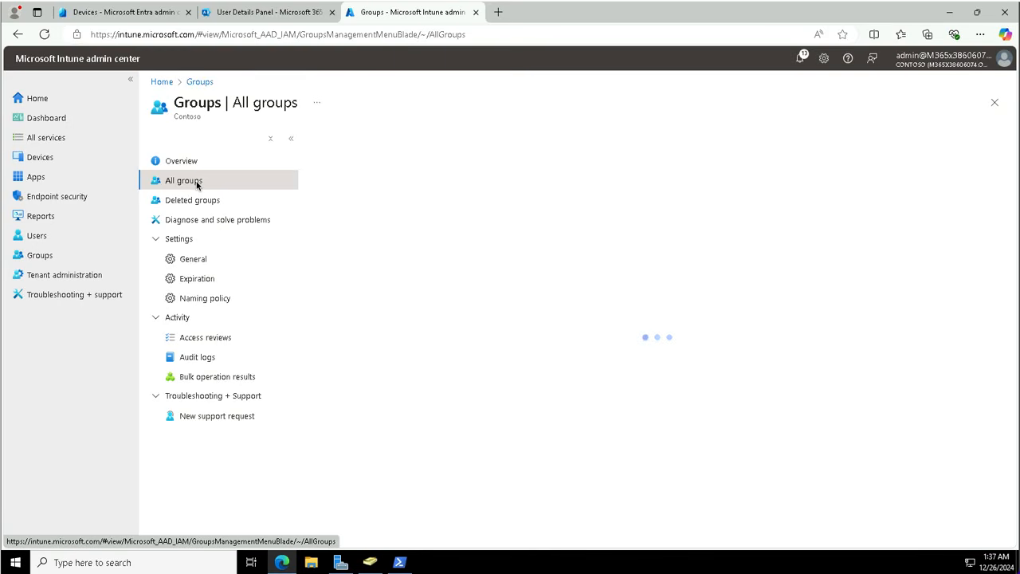
click(39, 158)
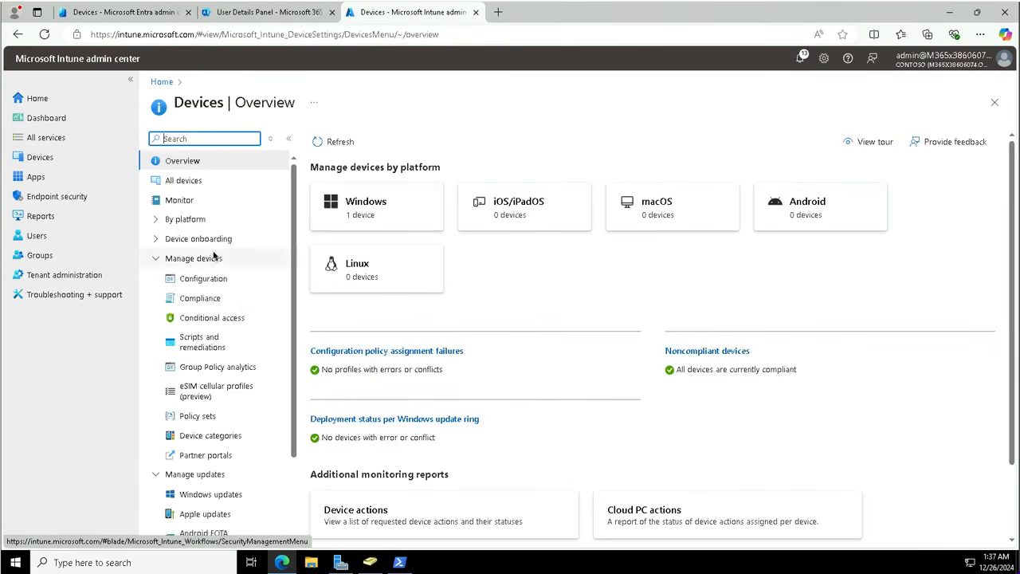
click(201, 281)
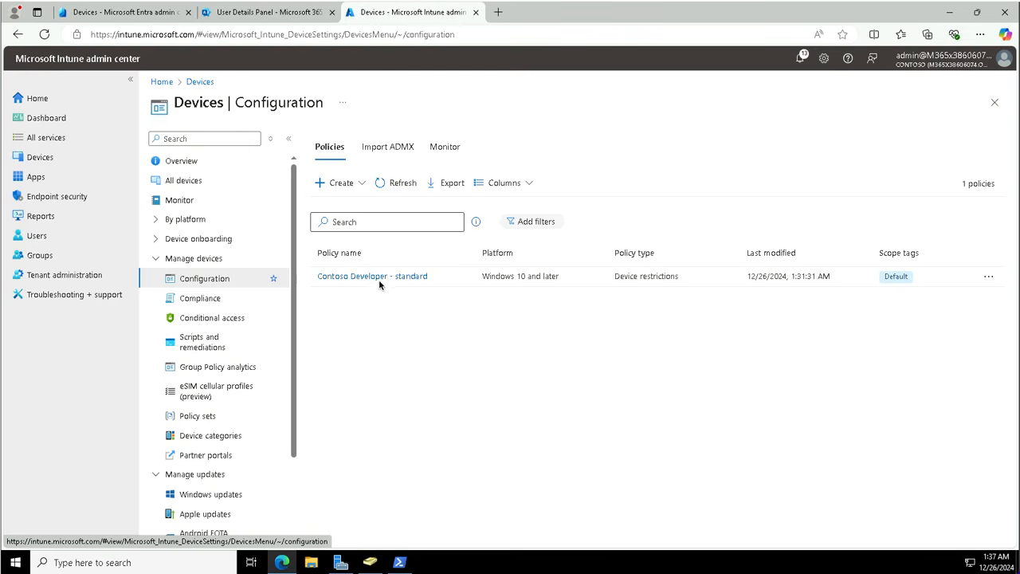
Step: Open the Contoso Developer - standard profile and edit its Assignments
click(391, 277)
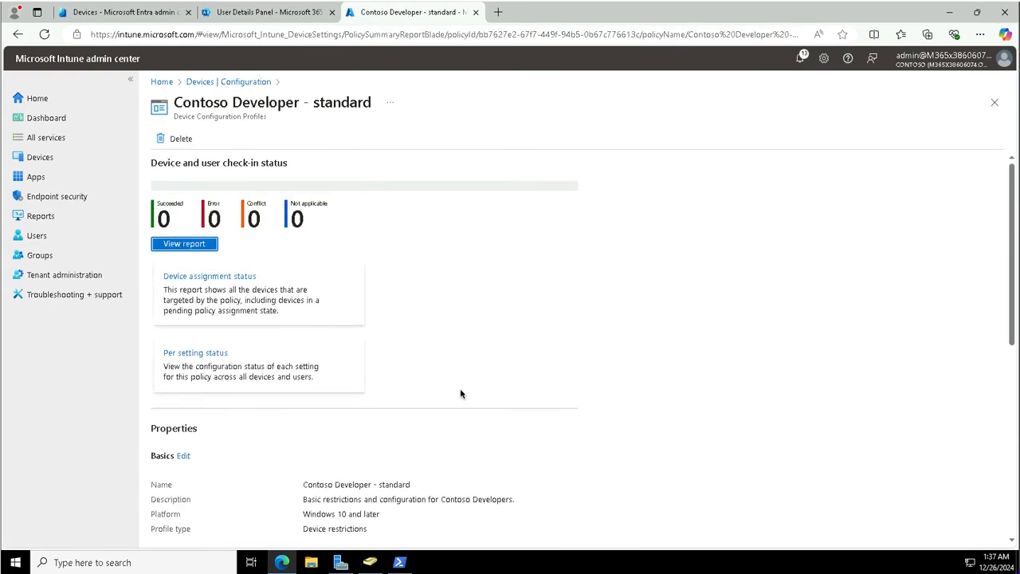
scroll(460, 393, down, 5)
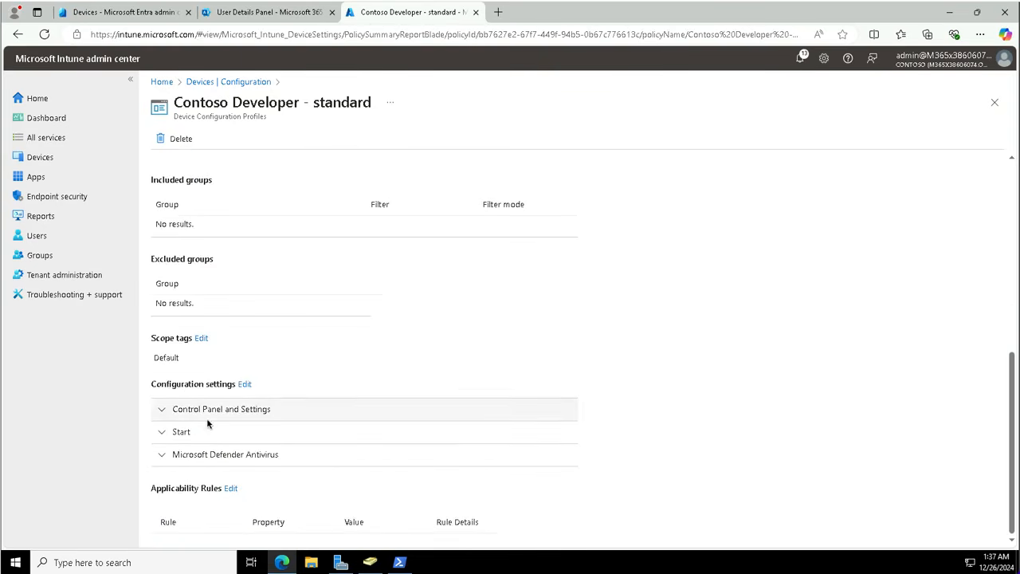
scroll(227, 322, up, 5)
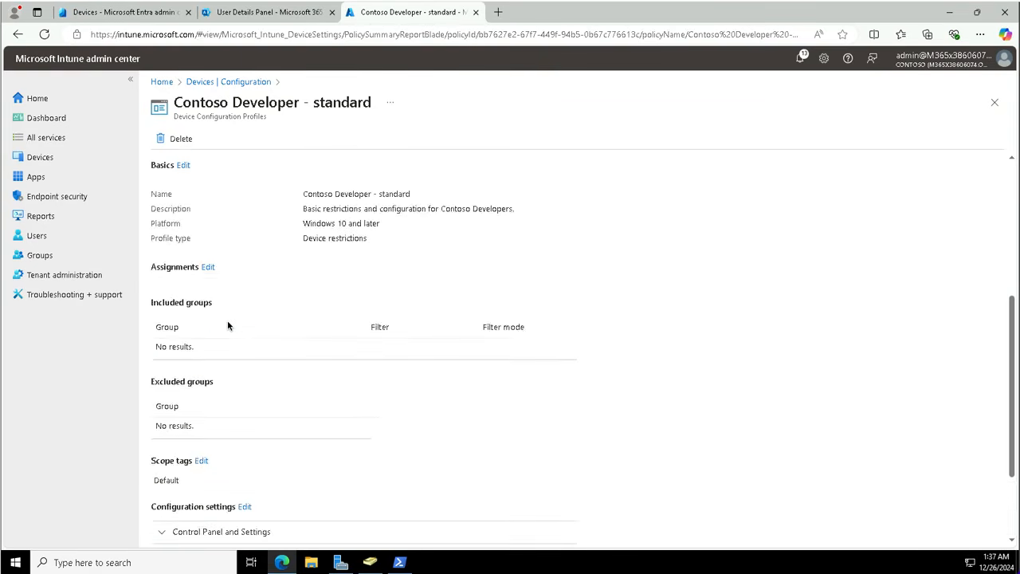
scroll(227, 322, up, 1)
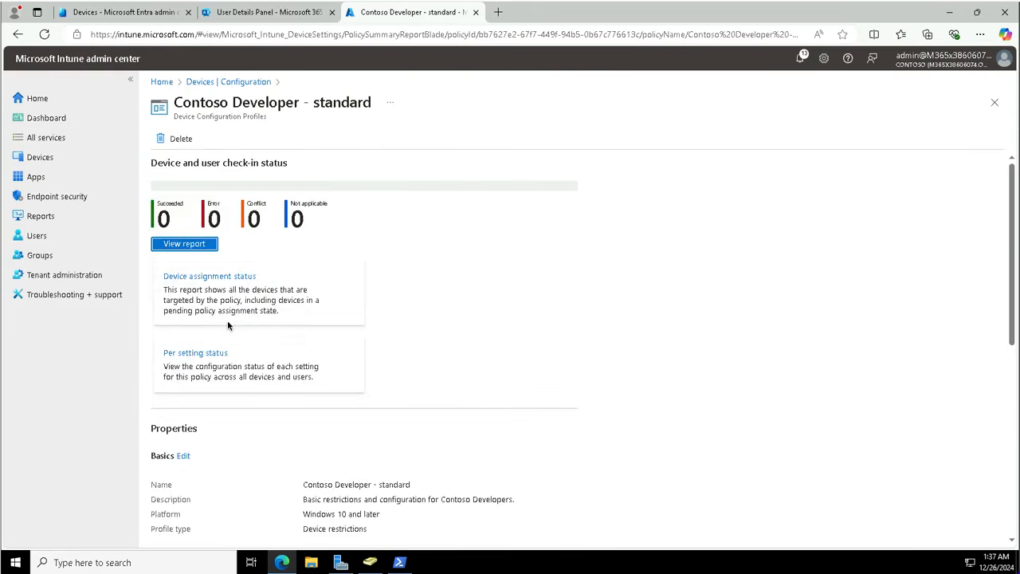
scroll(227, 325, down, 2)
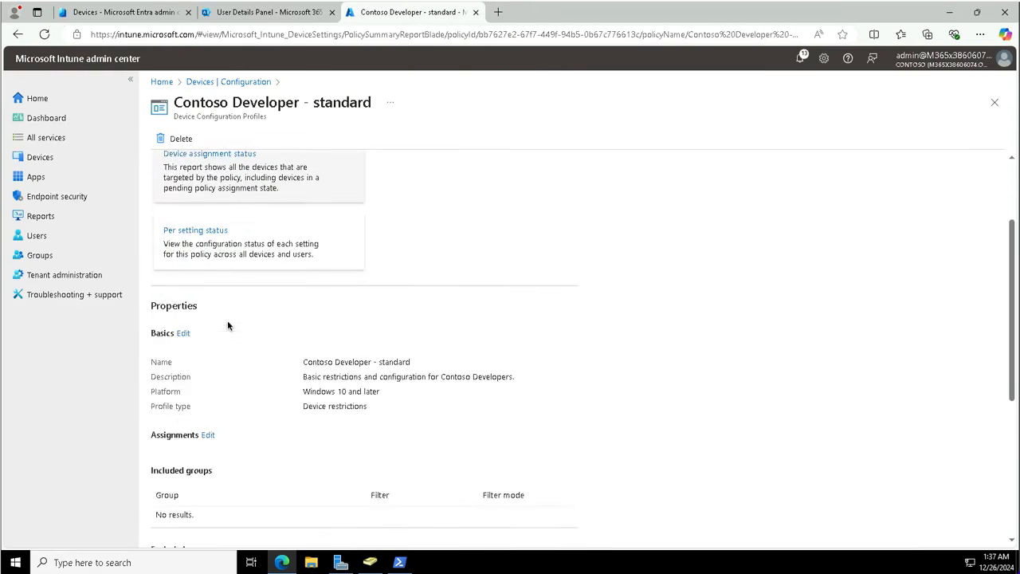
click(207, 435)
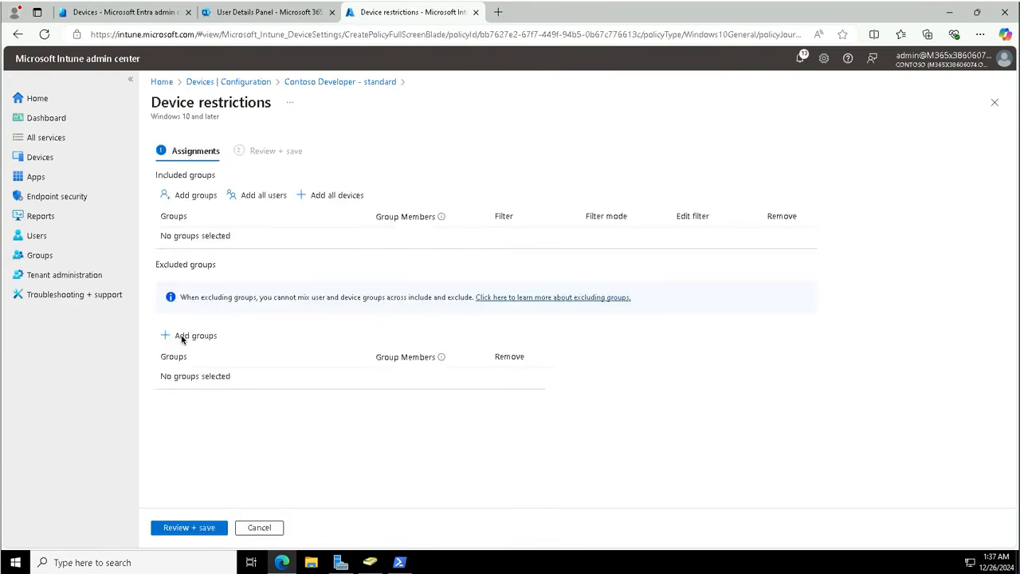
Step: Include the Contoso Developer devices group in the assignment, then review and save
click(191, 196)
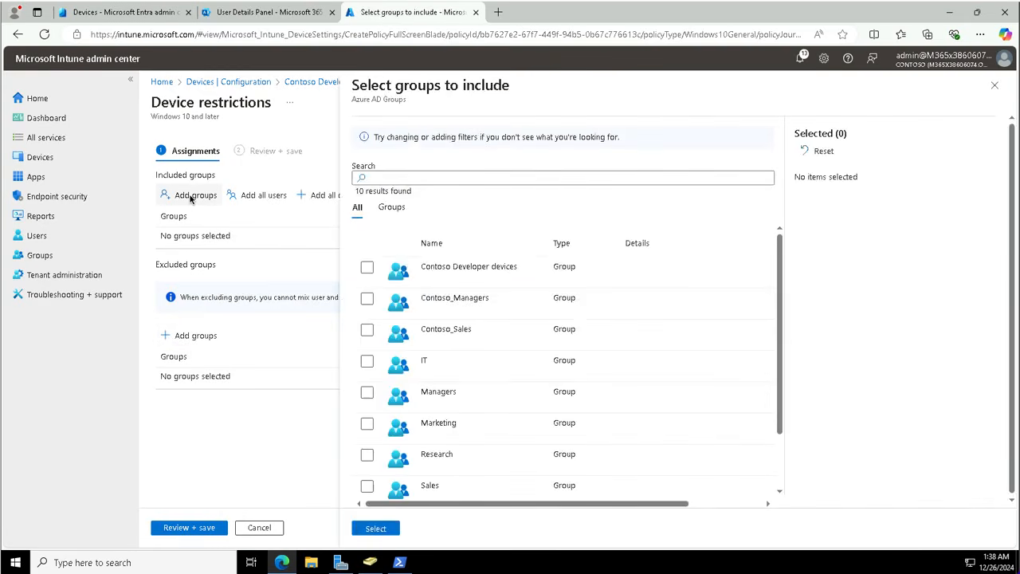
click(477, 273)
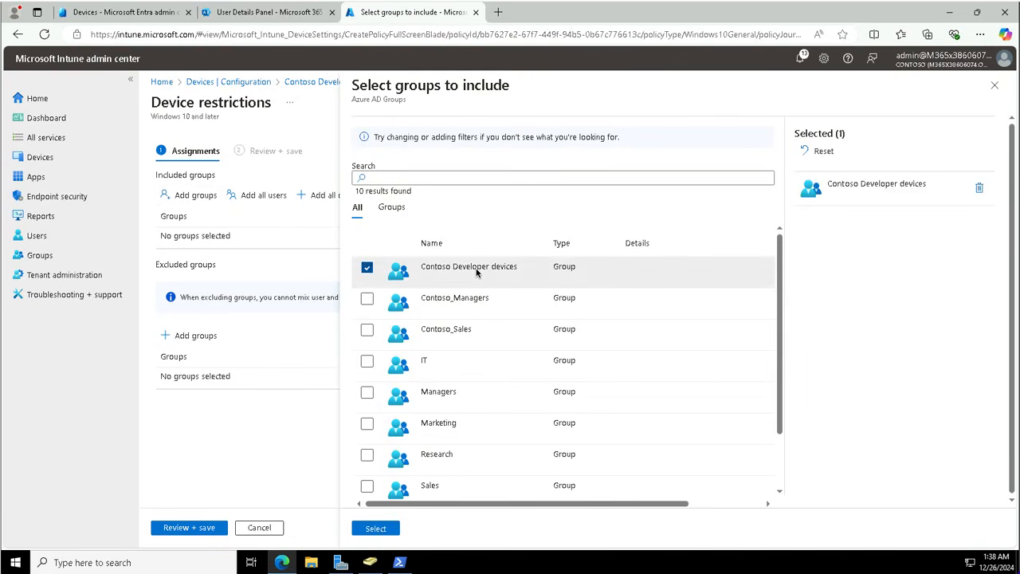
click(376, 529)
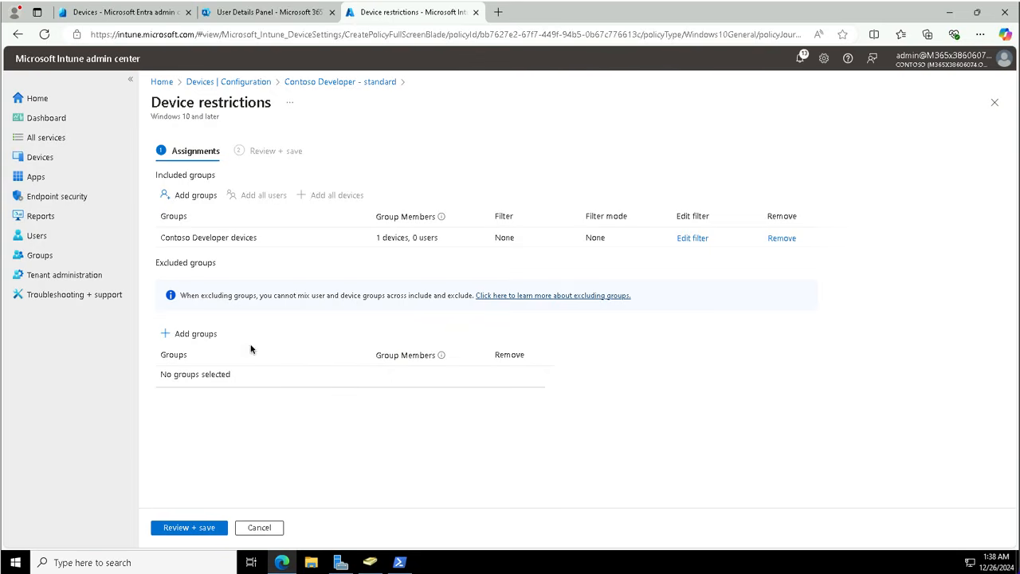
click(194, 525)
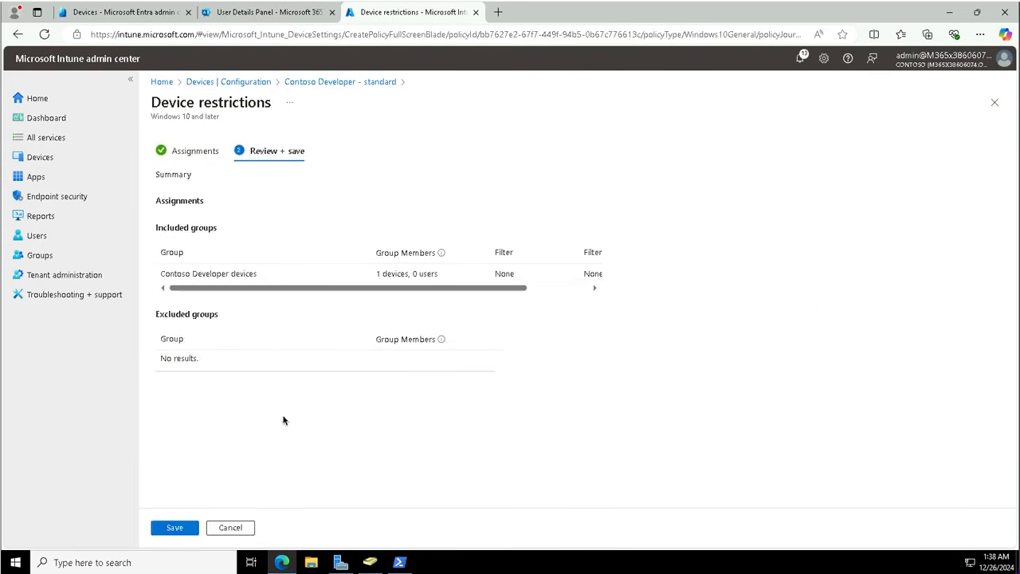
click(175, 528)
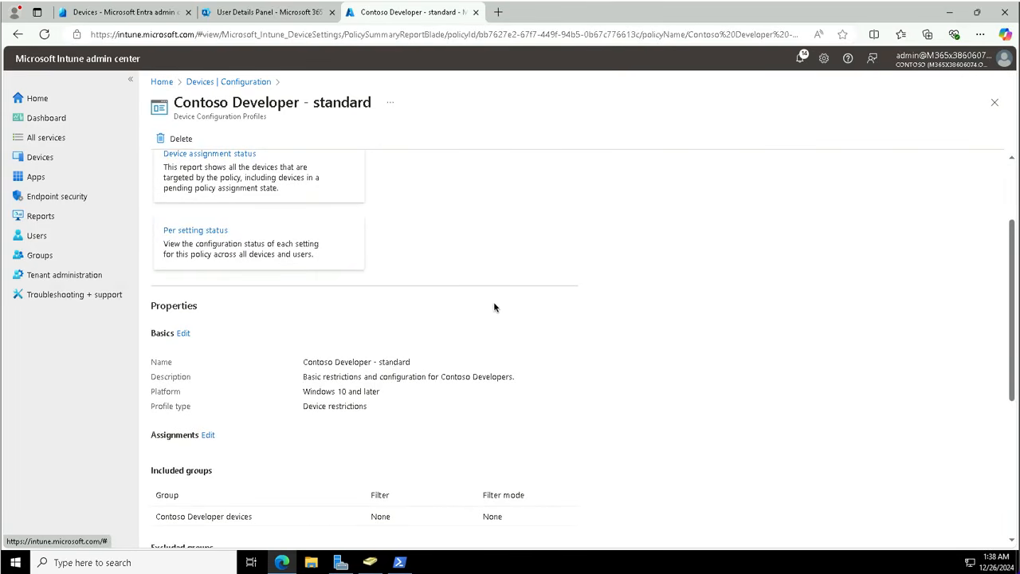
scroll(493, 307, down, 5)
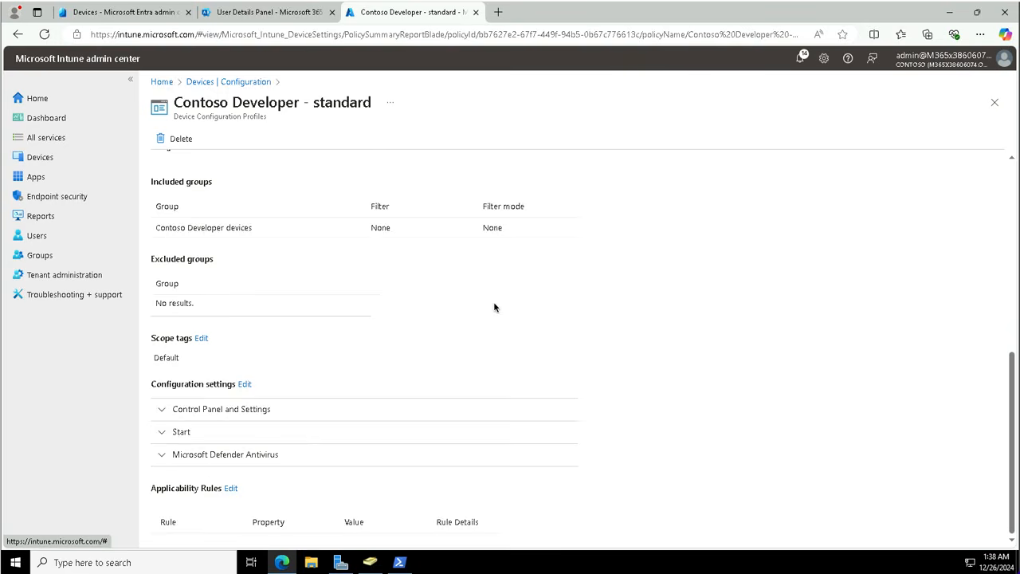
scroll(494, 307, up, 3)
scroll(493, 307, up, 3)
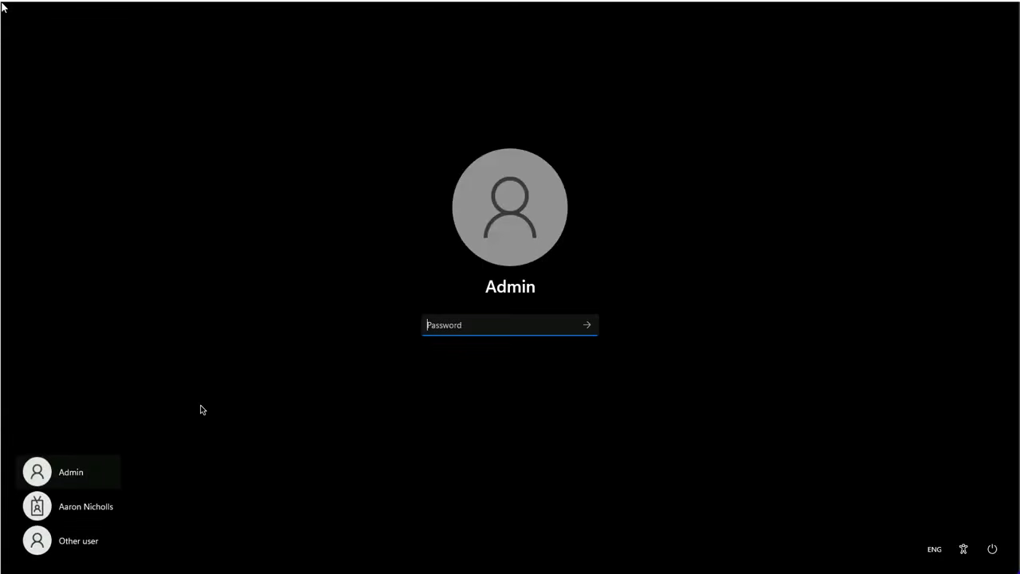
Step: Sign in to Windows as the work user by entering the account password
click(106, 509)
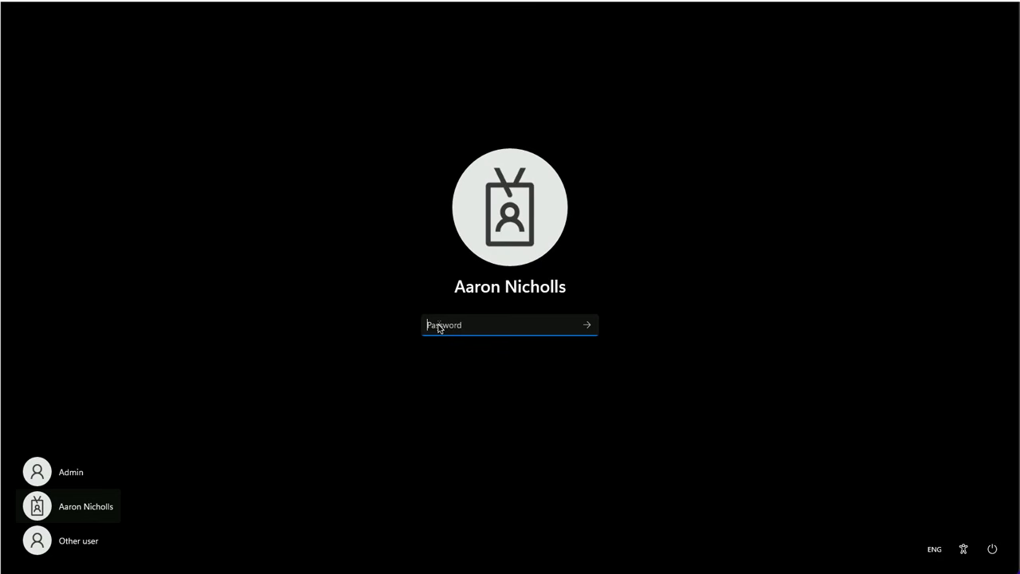
text(abcdefgh)
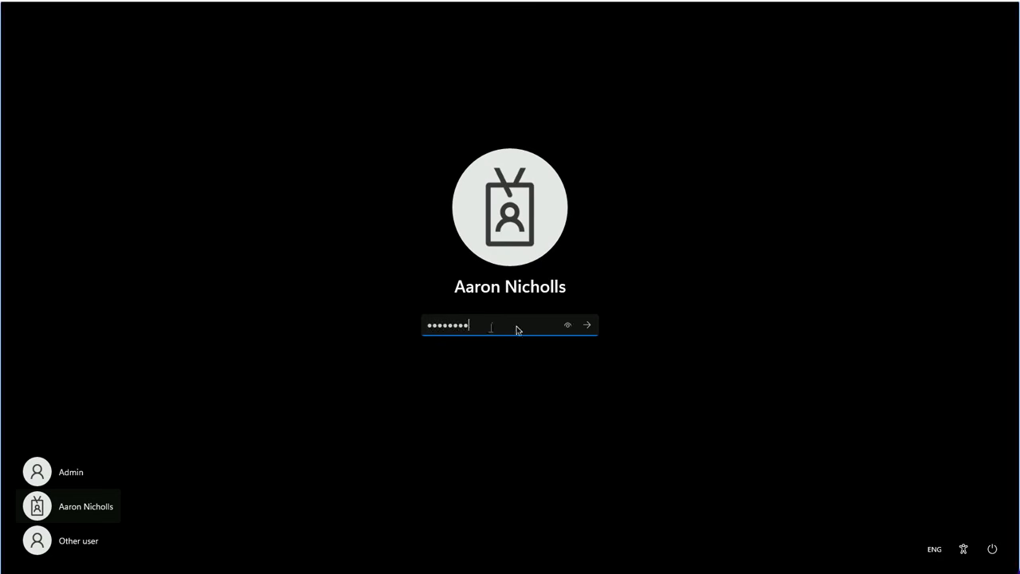
click(587, 326)
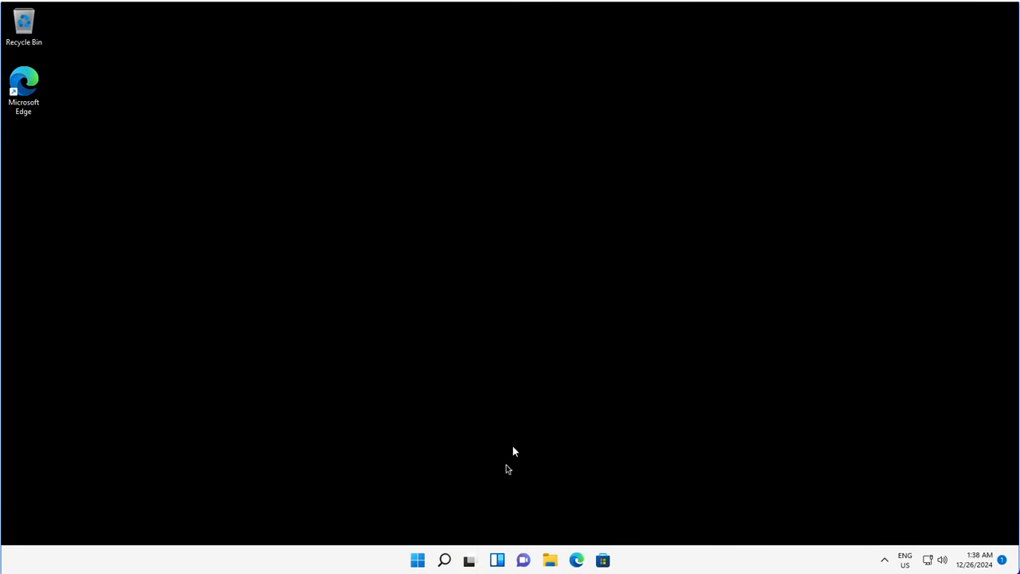
Step: Sync the device with Contoso management from Settings > Accounts > Access work or school
click(418, 560)
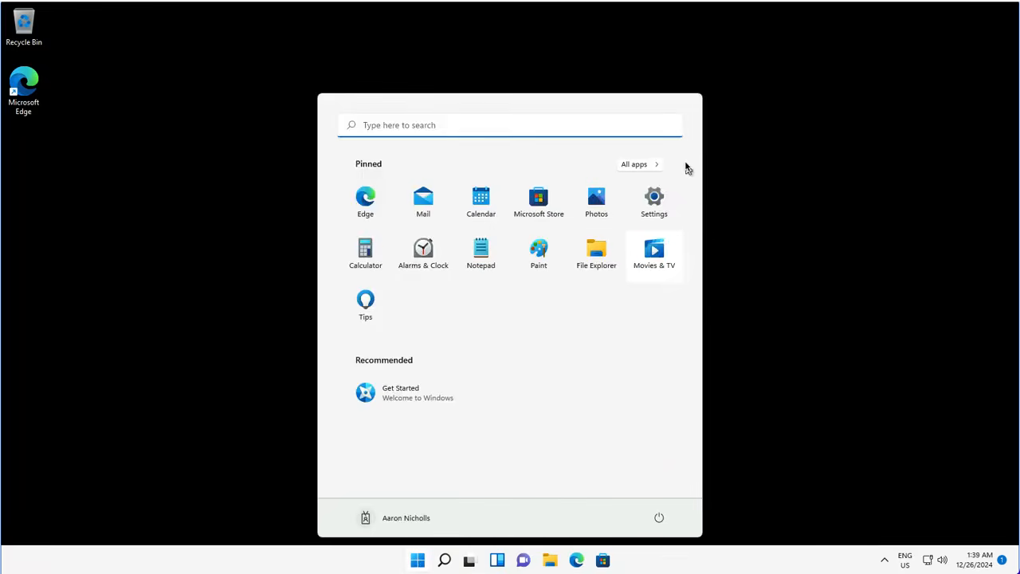
click(654, 200)
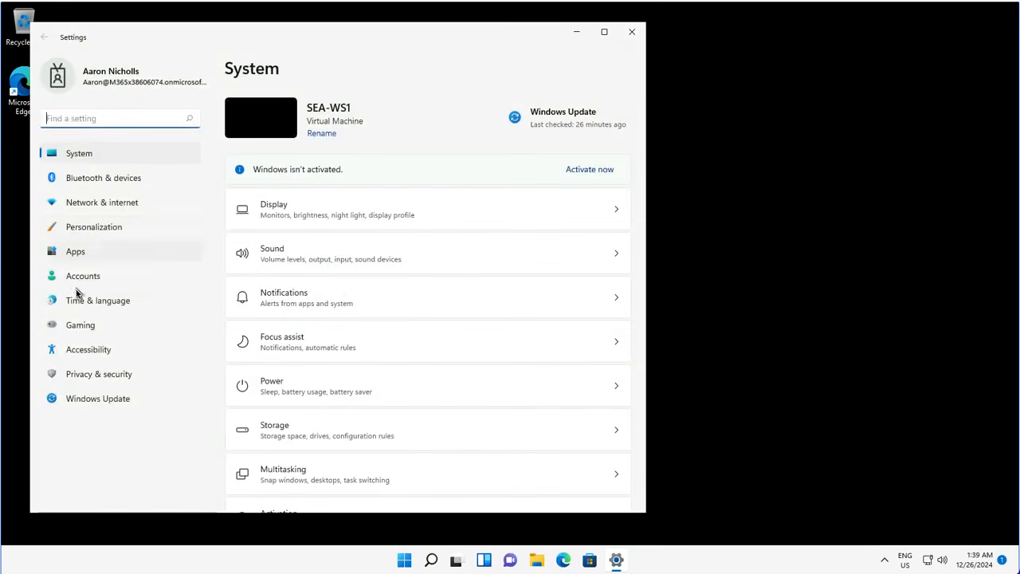
click(173, 281)
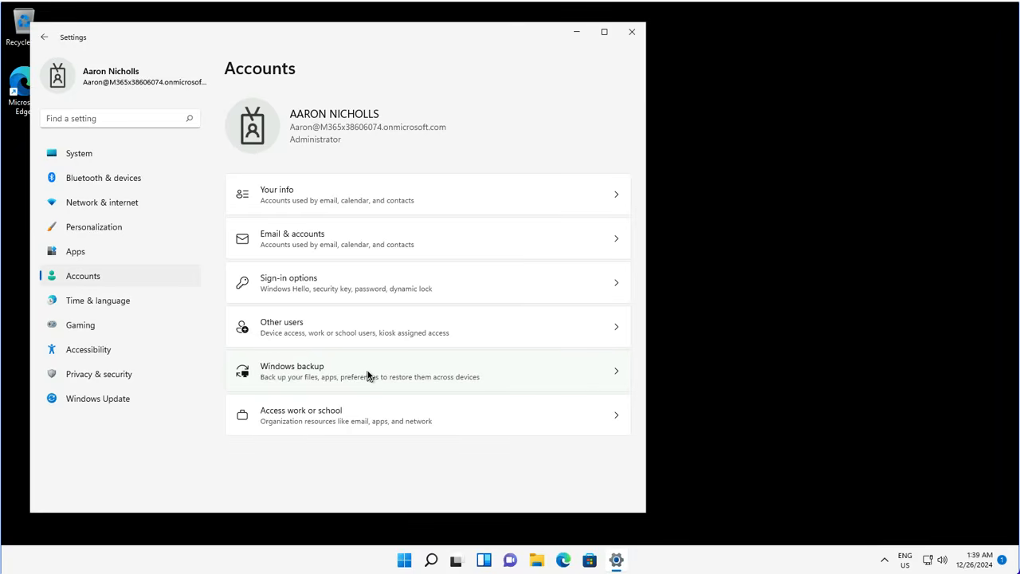
click(401, 407)
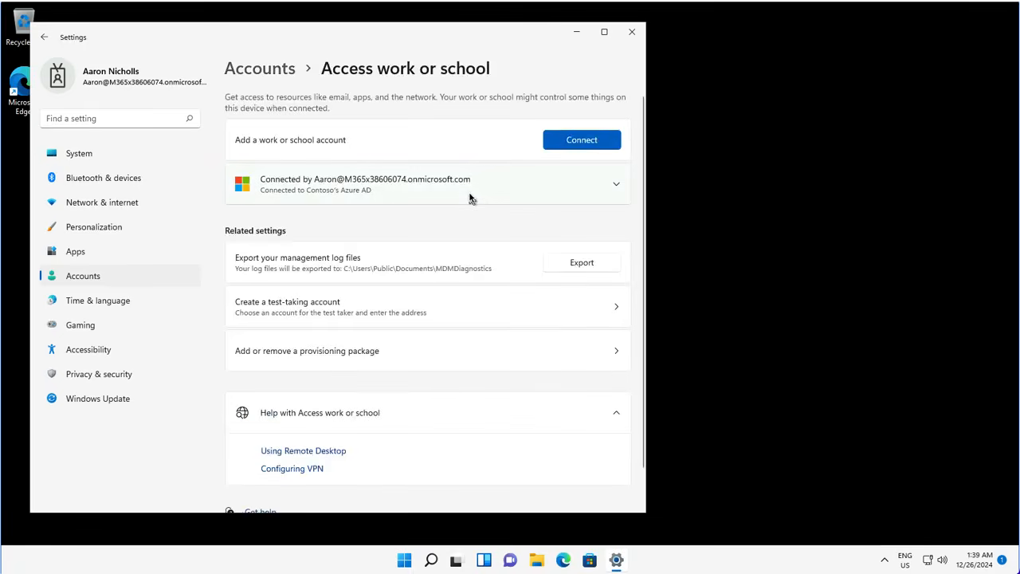
click(615, 187)
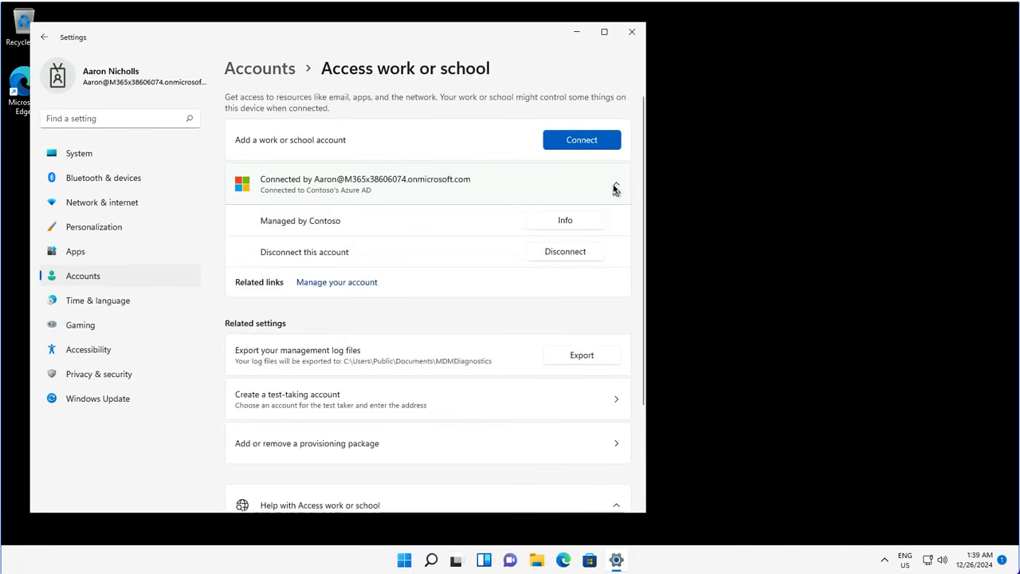
click(564, 220)
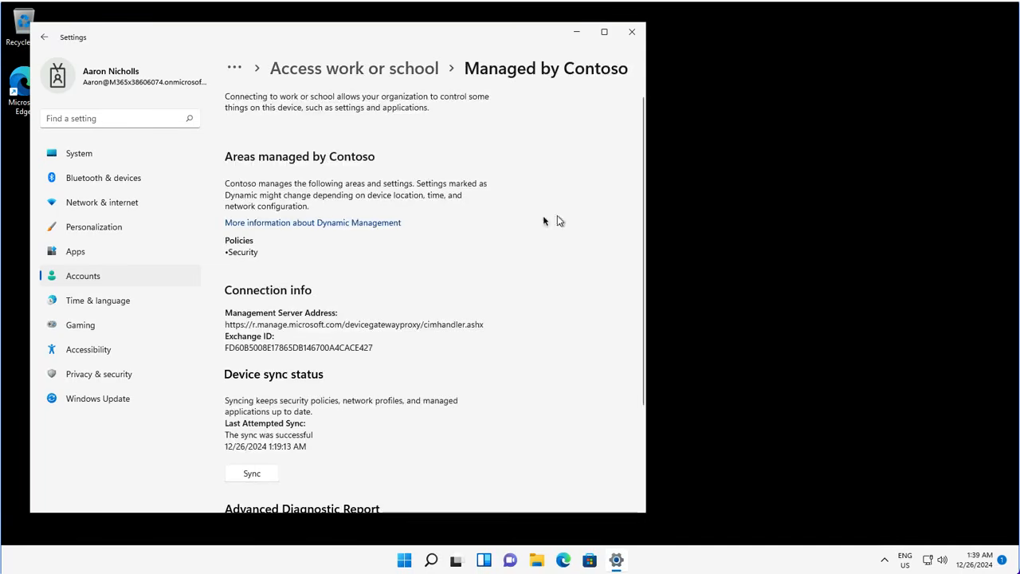
click(254, 475)
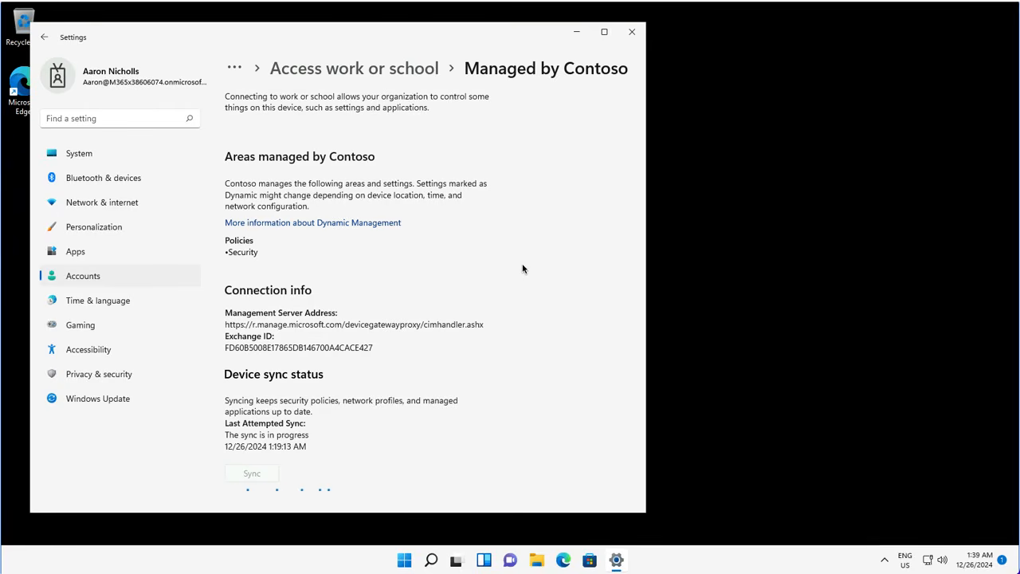
Step: Relaunch Windows Settings from the Start menu
scroll(523, 269, down, 3)
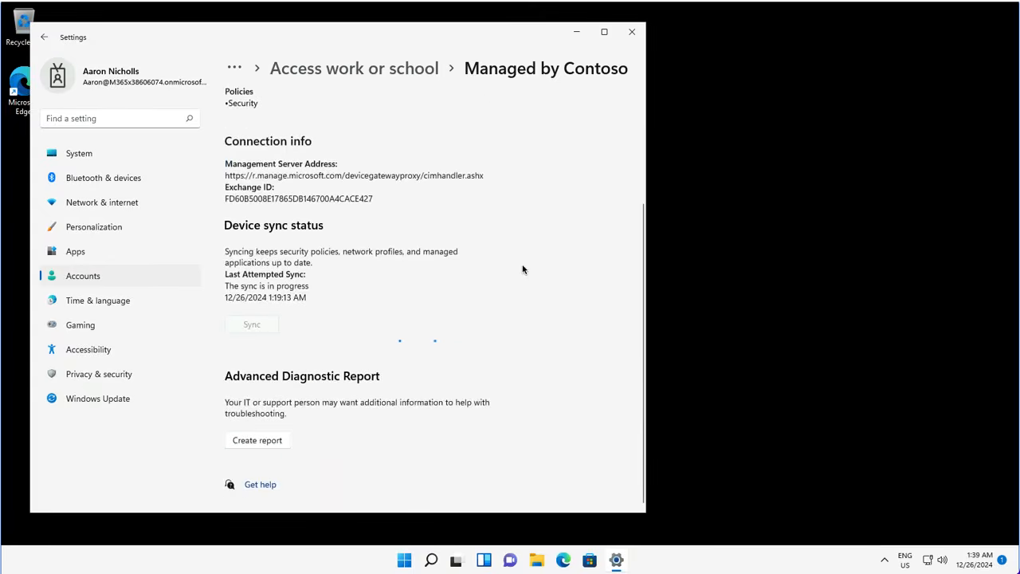
scroll(523, 268, up, 1)
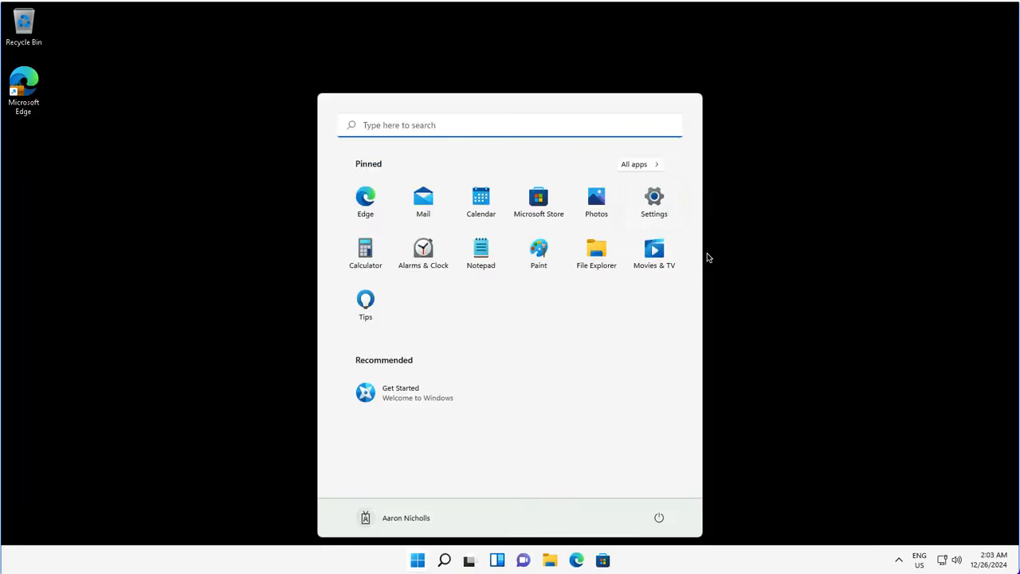
click(654, 194)
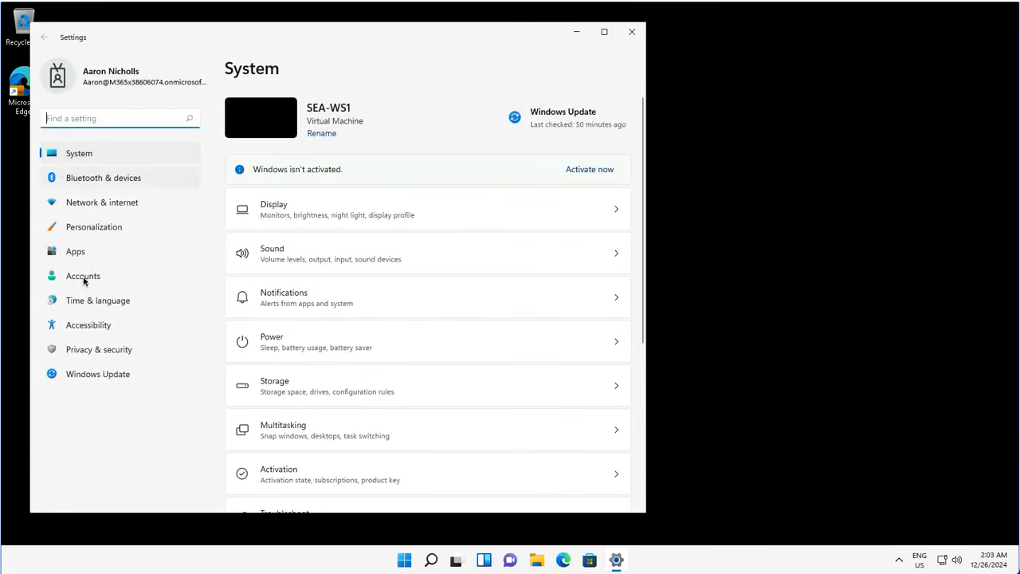
Step: Launch the Windows Security app from Privacy & security > Windows Security
click(99, 350)
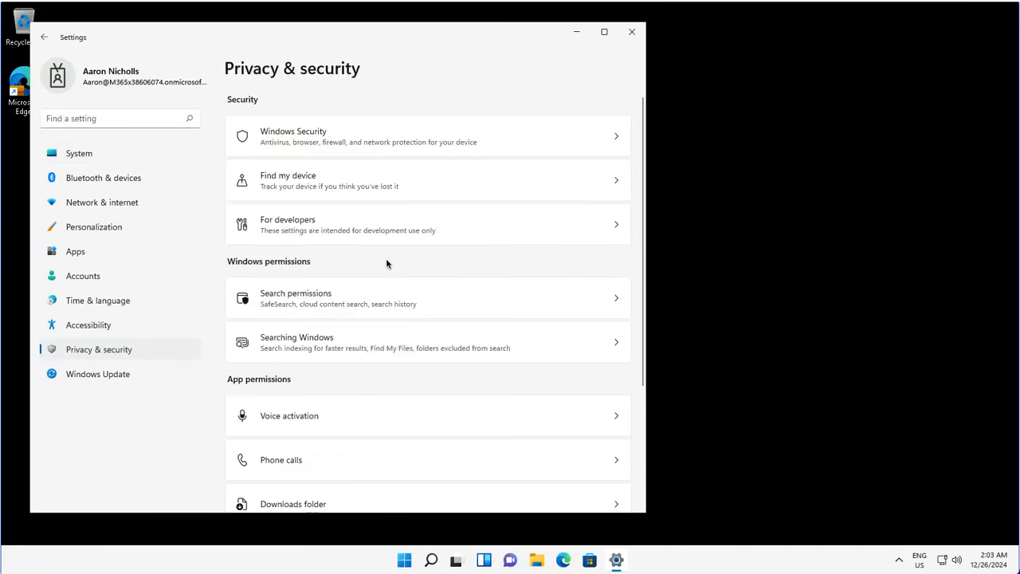
click(292, 136)
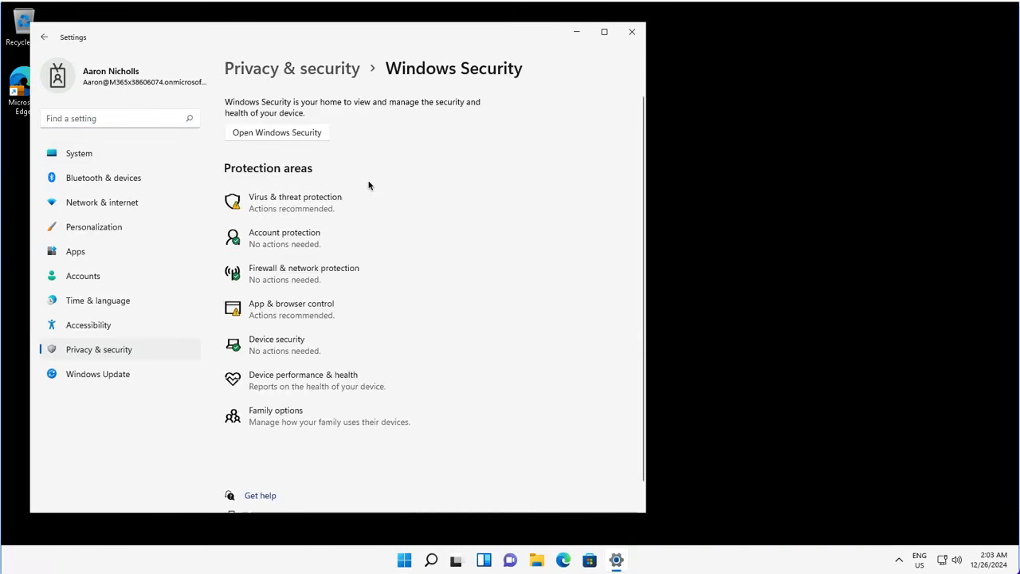
click(291, 136)
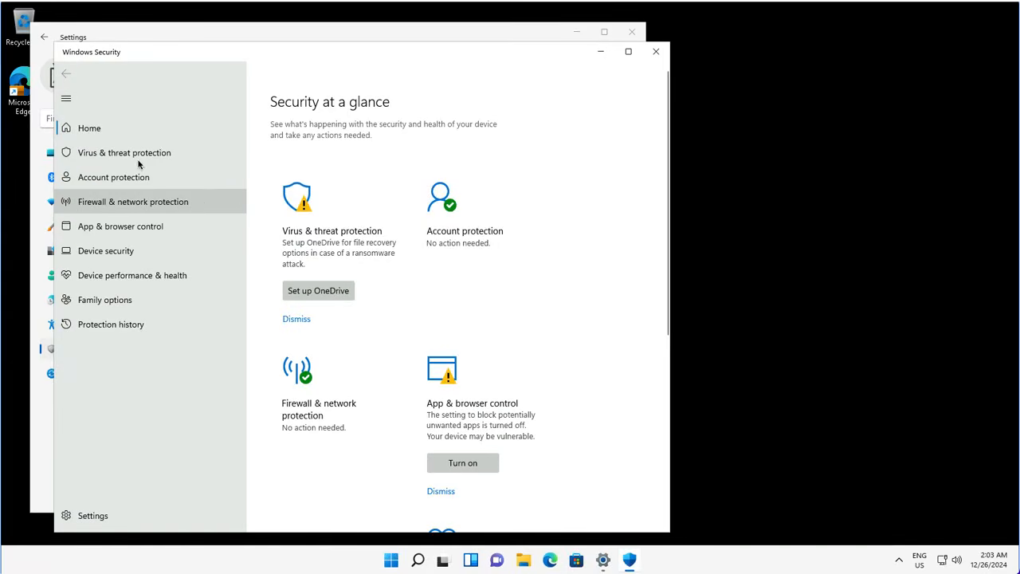
Step: Check Virus & threat protection and scroll down to Tamper Protection
click(136, 153)
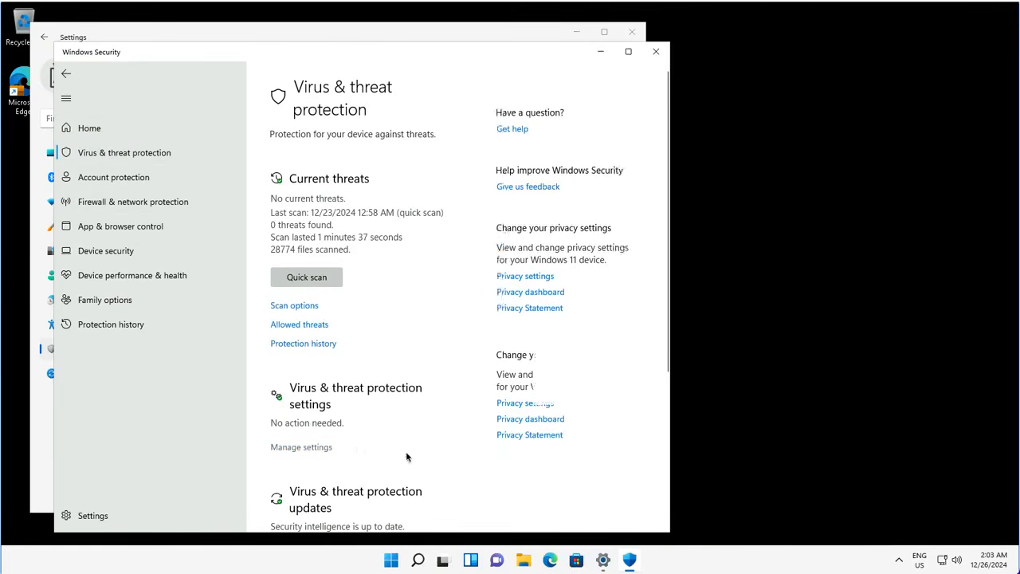
scroll(420, 378, down, 5)
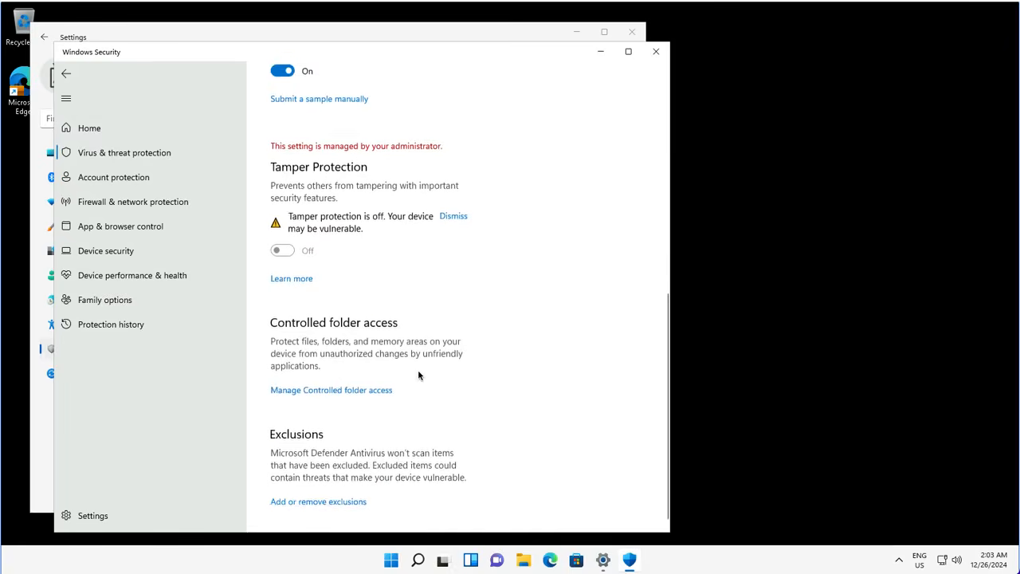
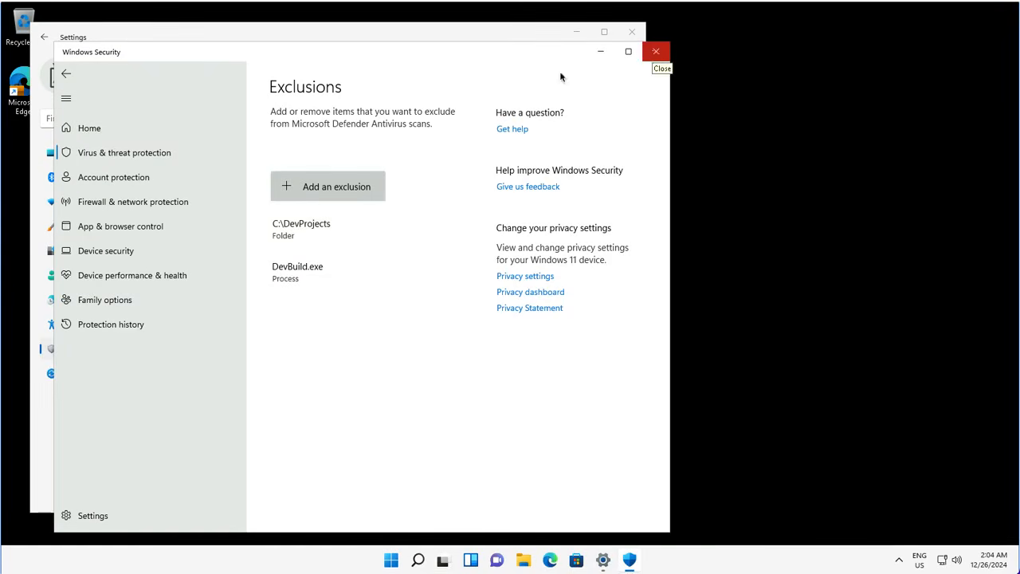
Step: Close Windows Security and show the Personalization page in Settings
click(654, 54)
click(104, 227)
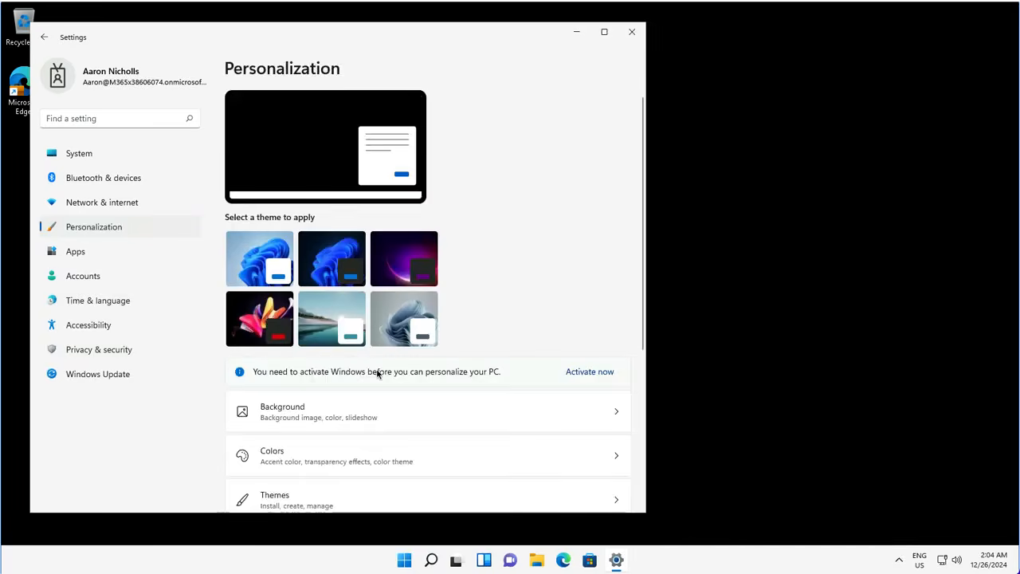
Step: Look over the Personalization > Start options, then go to Privacy & security
scroll(378, 373, down, 5)
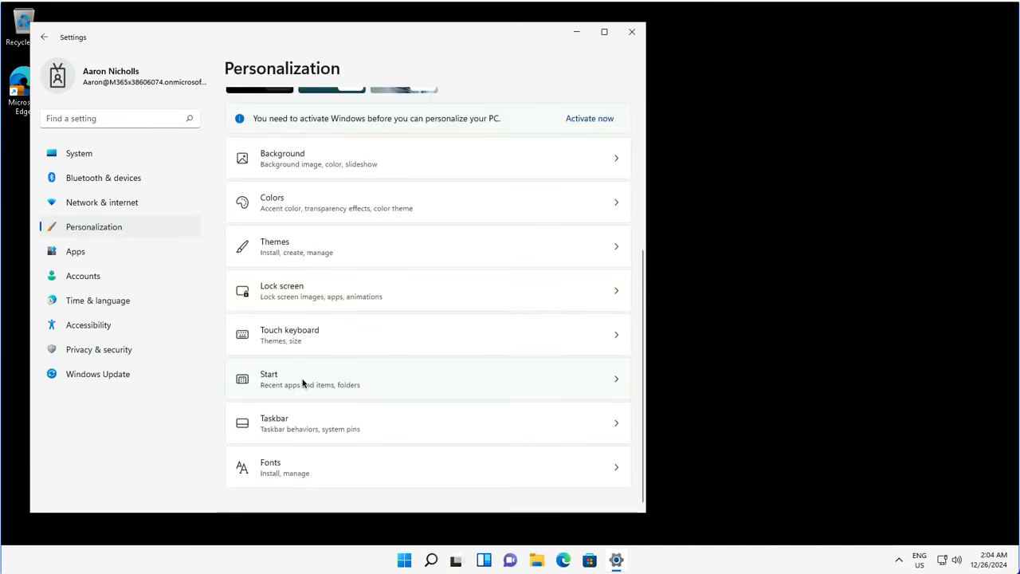
click(354, 384)
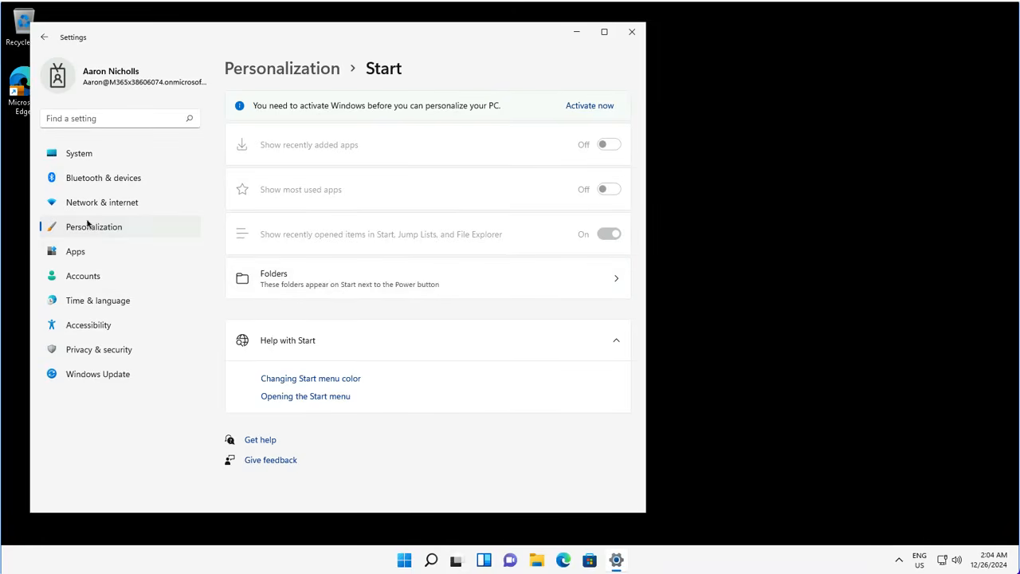
click(86, 352)
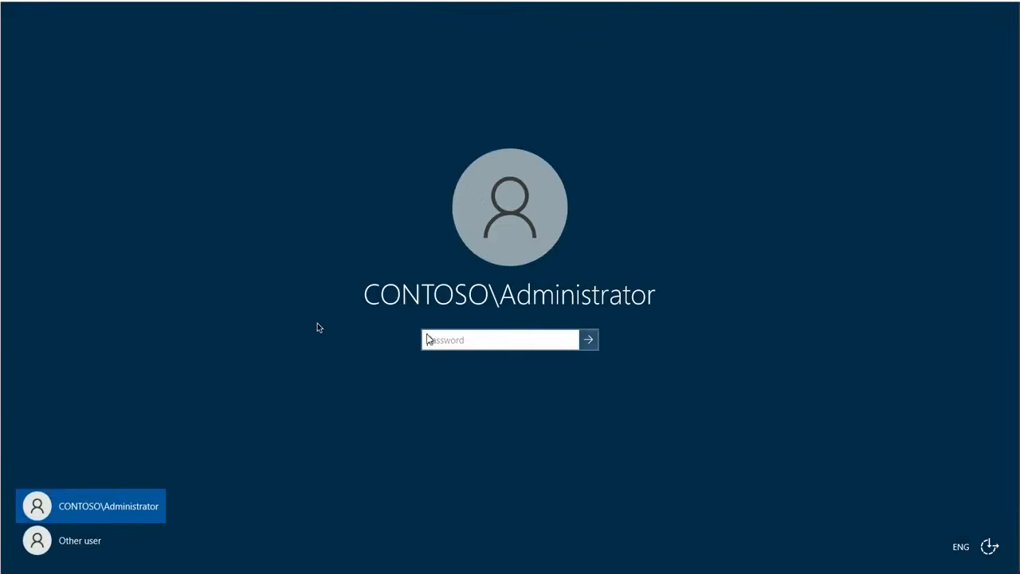
Step: Sign in to the admin center with the account password and list the device configuration profiles
text(••••)
key(Return)
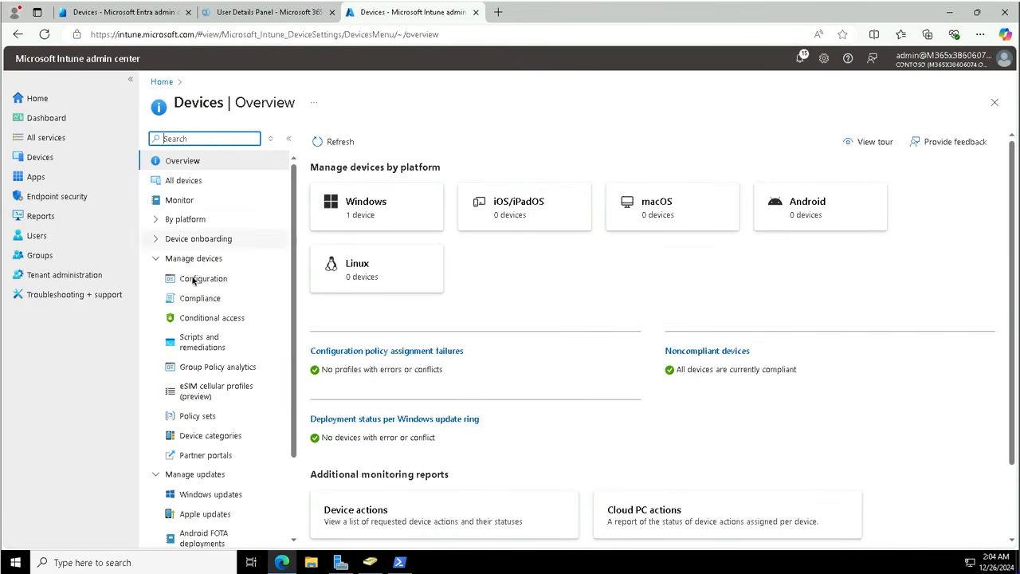
click(270, 277)
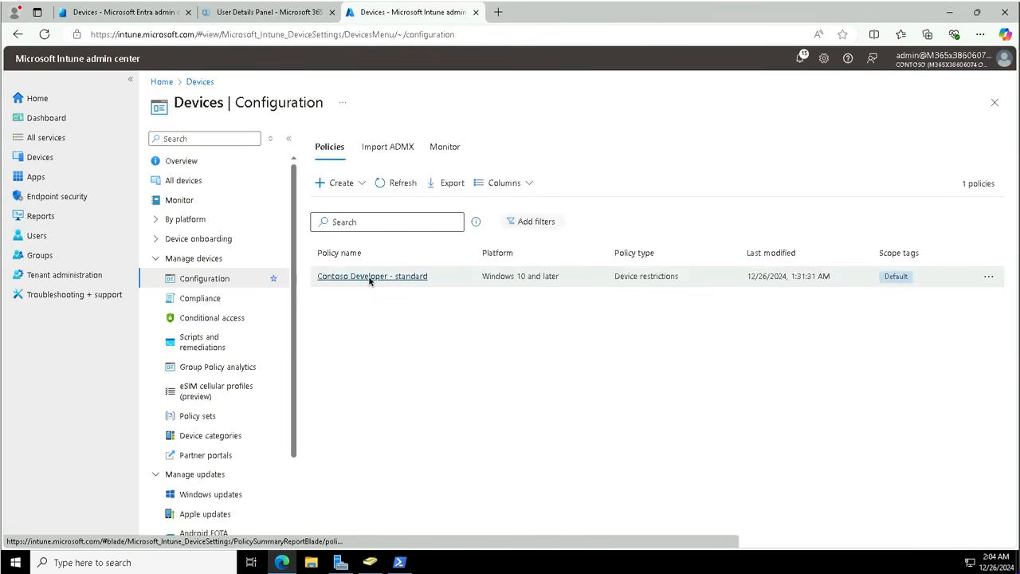
Step: Open the Contoso Developer - standard profile and start editing its configuration settings
click(370, 277)
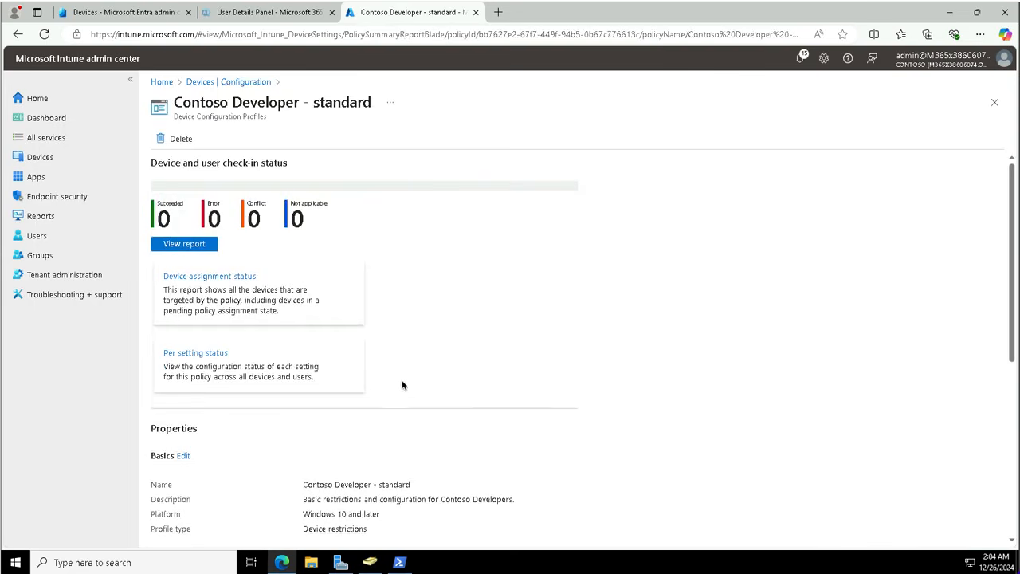
scroll(353, 439, down, 3)
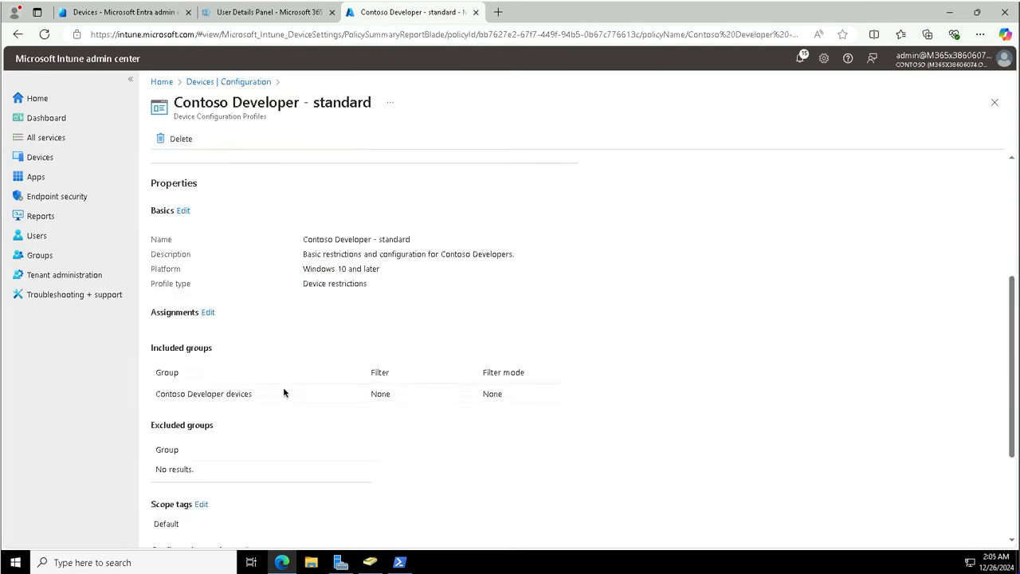
scroll(283, 391, down, 1)
scroll(283, 391, down, 1)
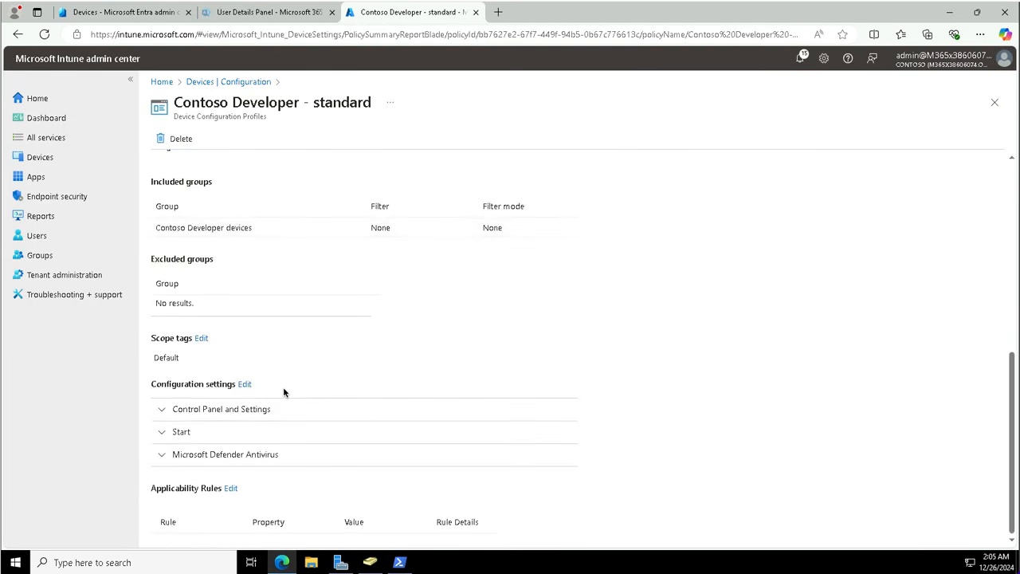
click(245, 384)
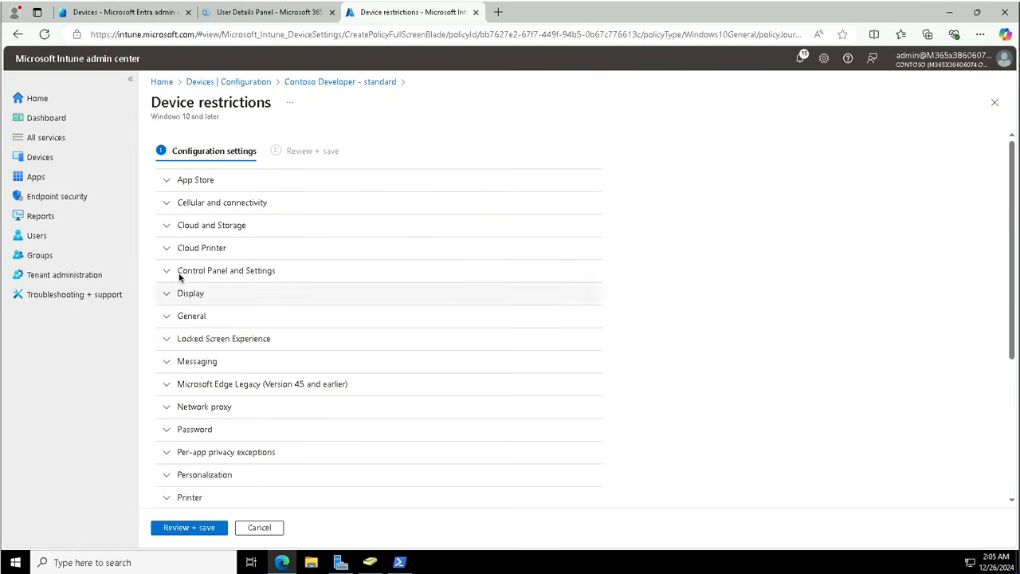
Step: Change Privacy under Control Panel and Settings from Block to Not configured, then review and save
click(251, 271)
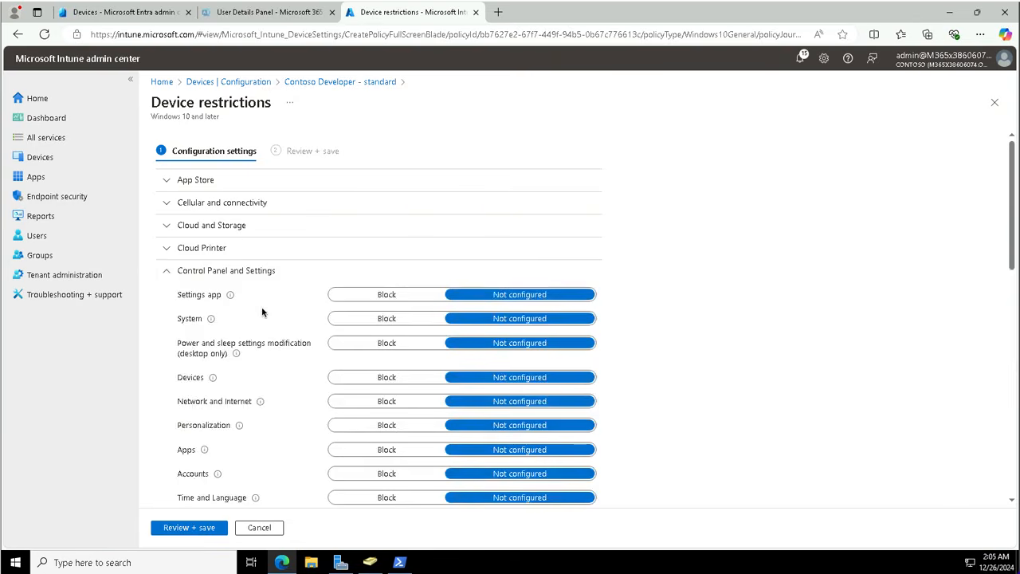
scroll(268, 421, down, 5)
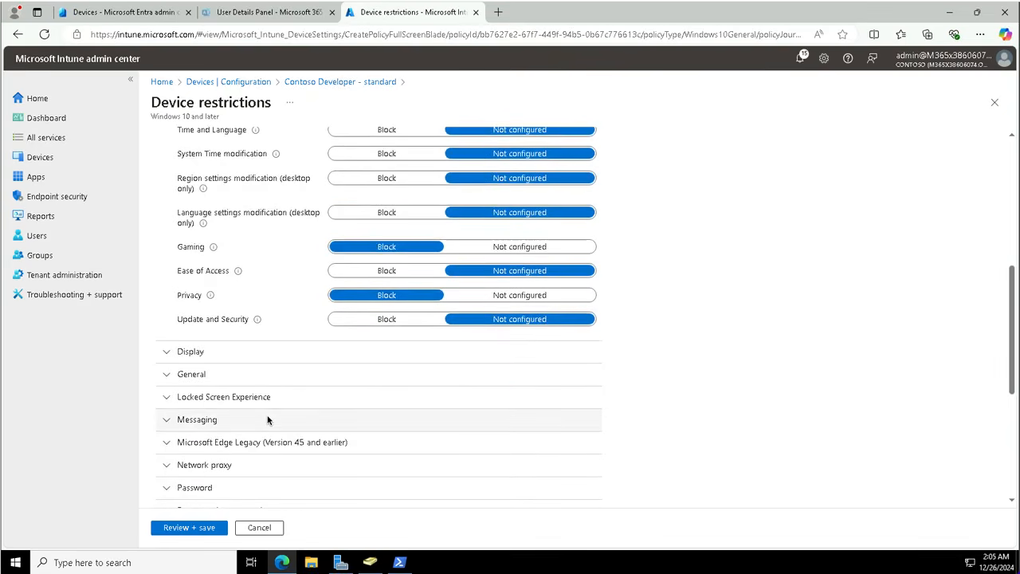
scroll(267, 420, up, 2)
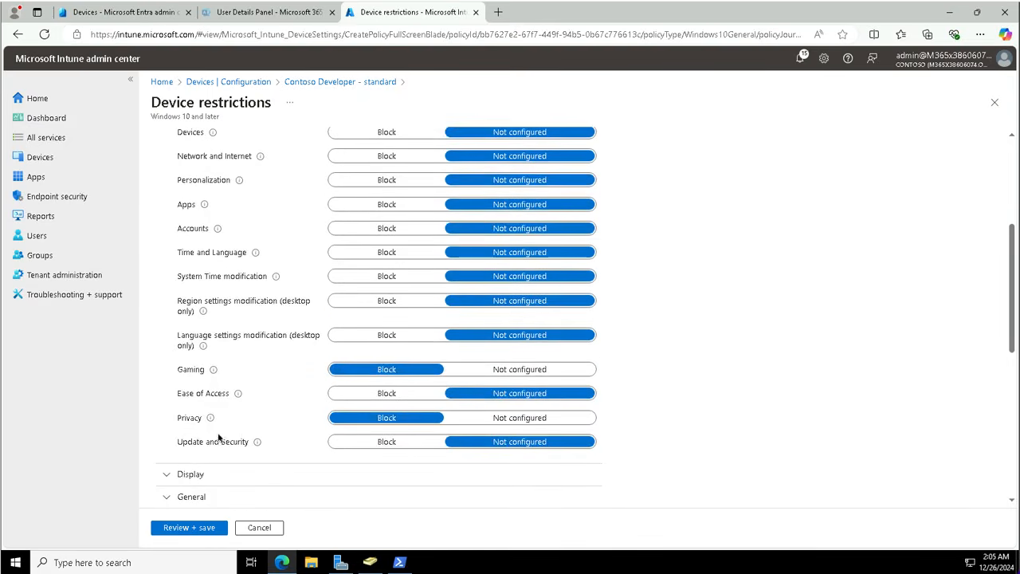
click(503, 419)
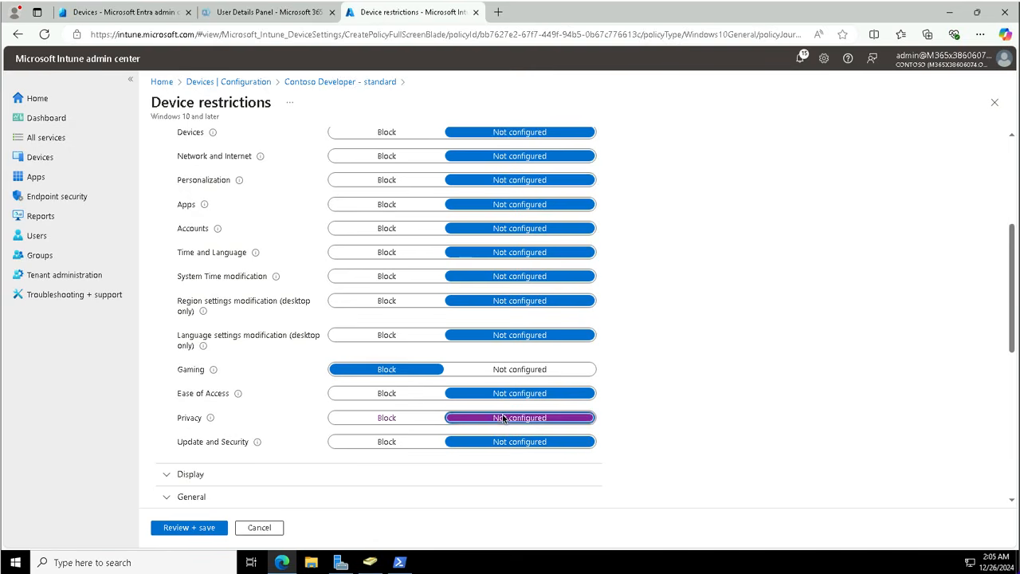
click(221, 528)
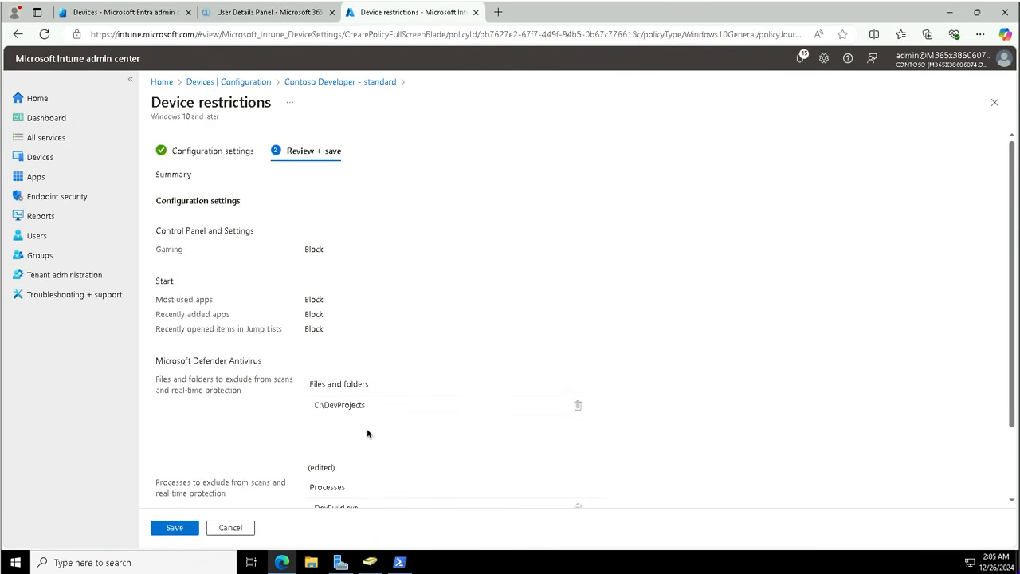
click(177, 527)
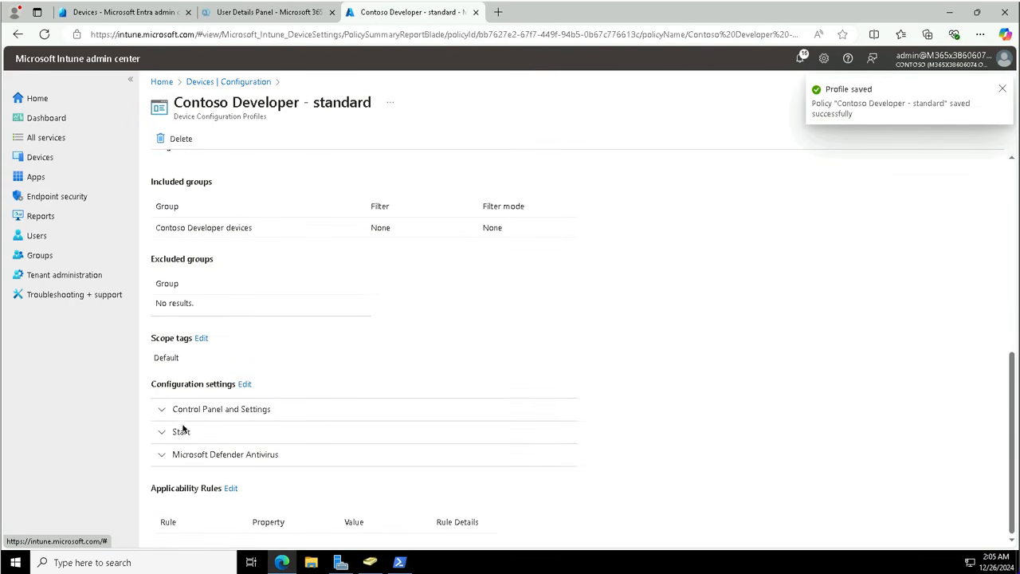
Step: Check the saved summary lists only Gaming as Block under Control Panel and Settings
click(210, 411)
click(226, 411)
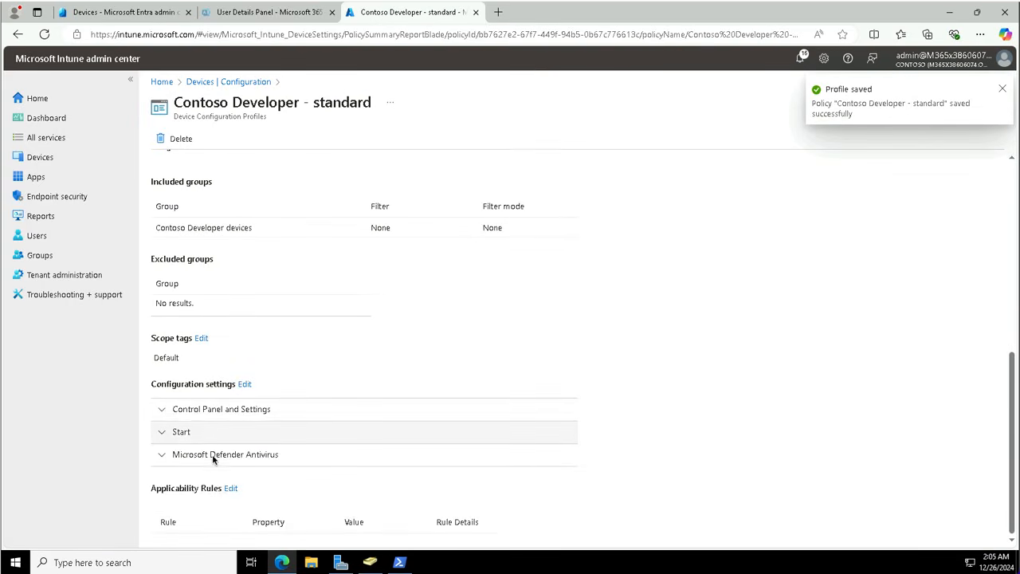
click(163, 411)
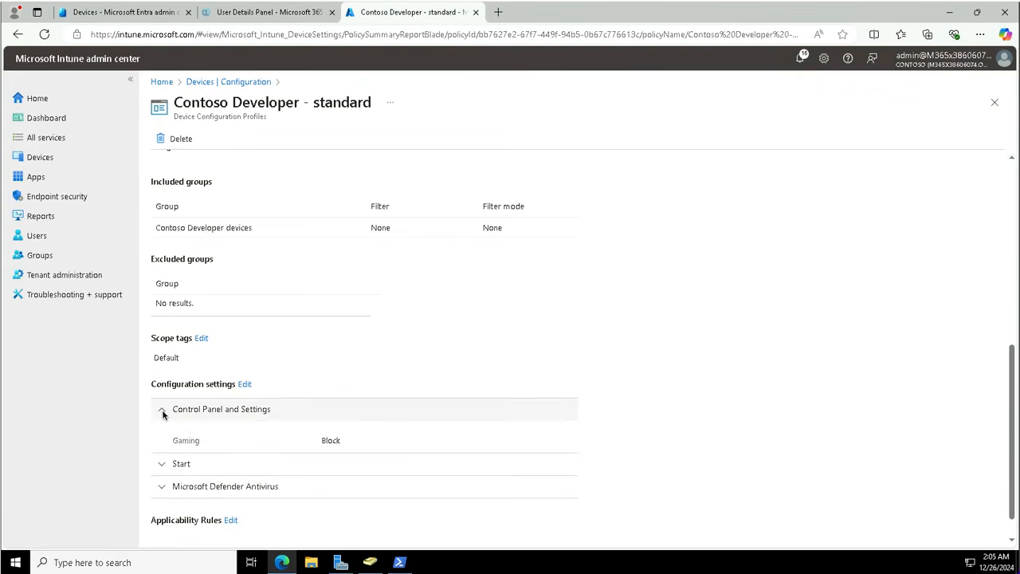
click(162, 412)
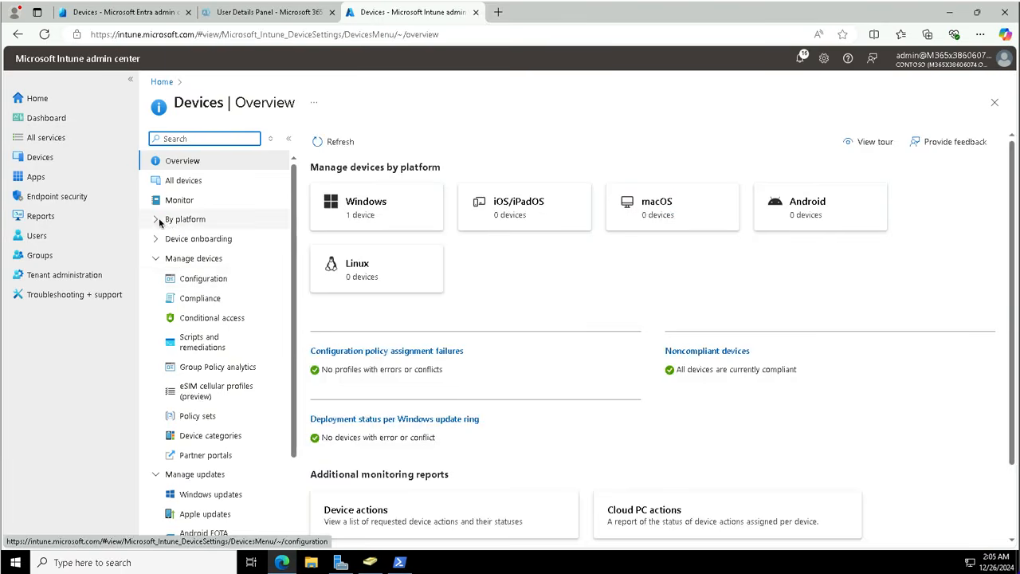
Step: Open SEA-WS1 from the Windows devices and confirm a Sync request
click(366, 209)
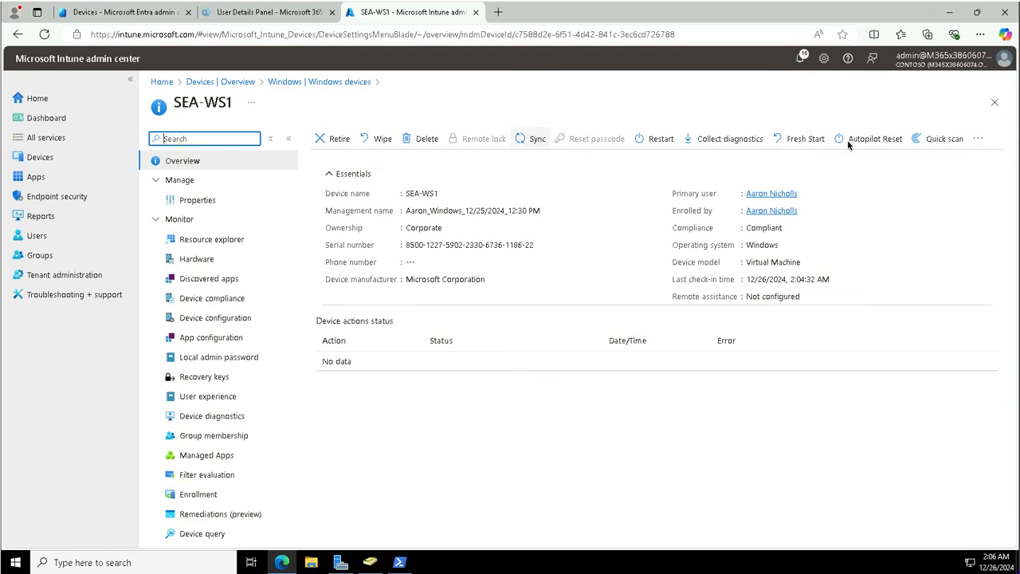
click(529, 139)
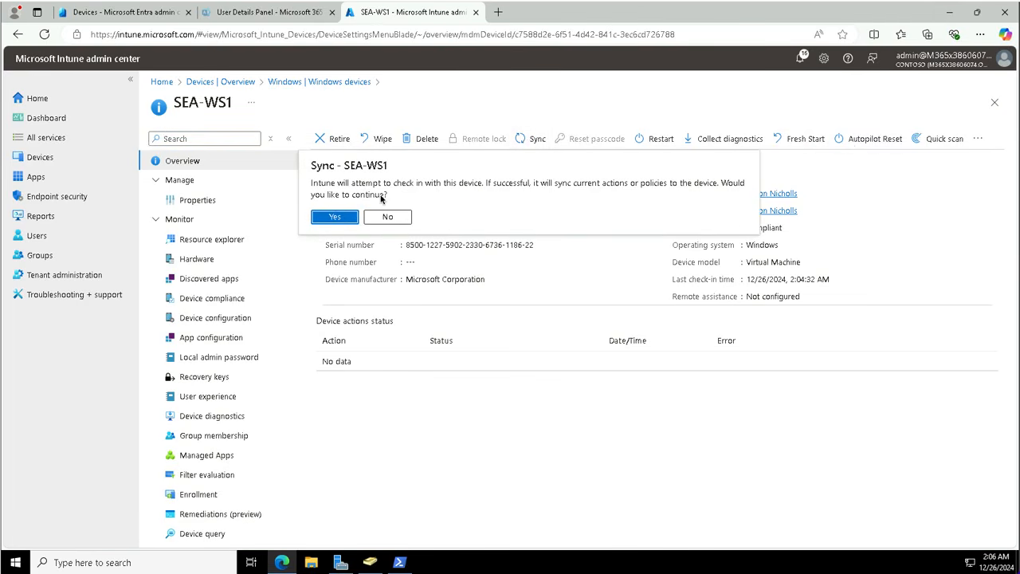
click(334, 217)
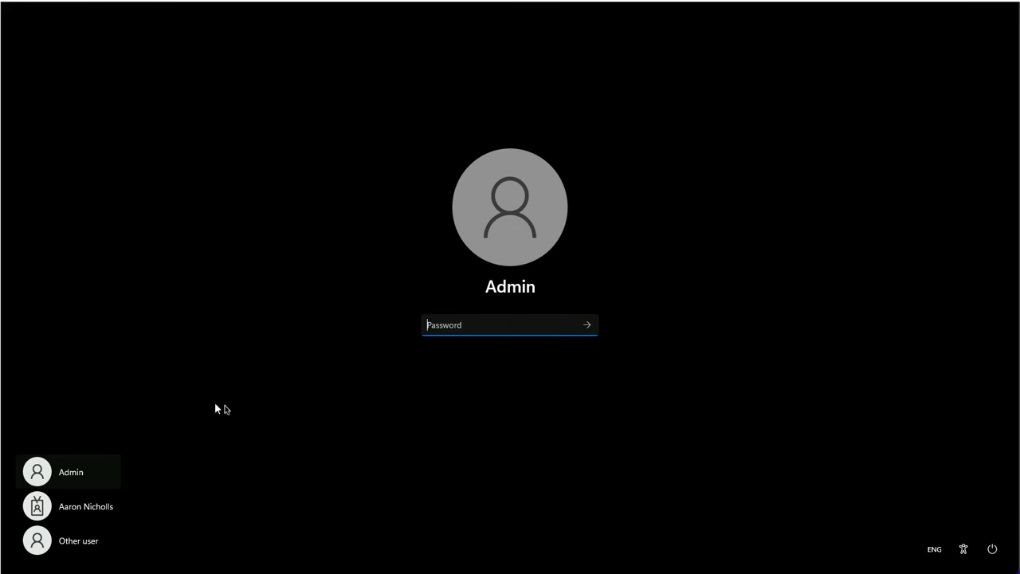
Step: Sign in to SEA-WS1 as the work account user with its password
click(71, 514)
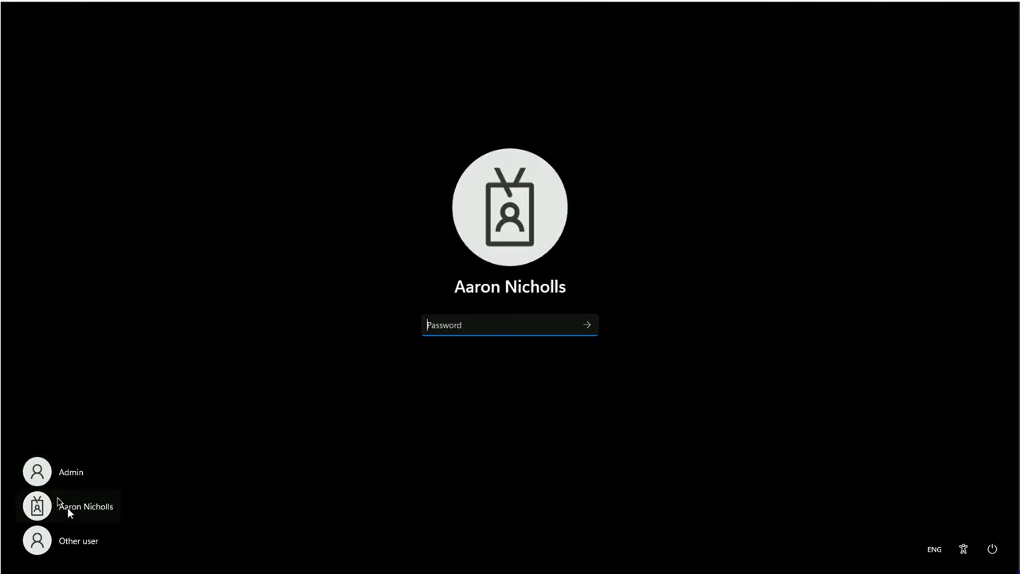
text(password)
key(Return)
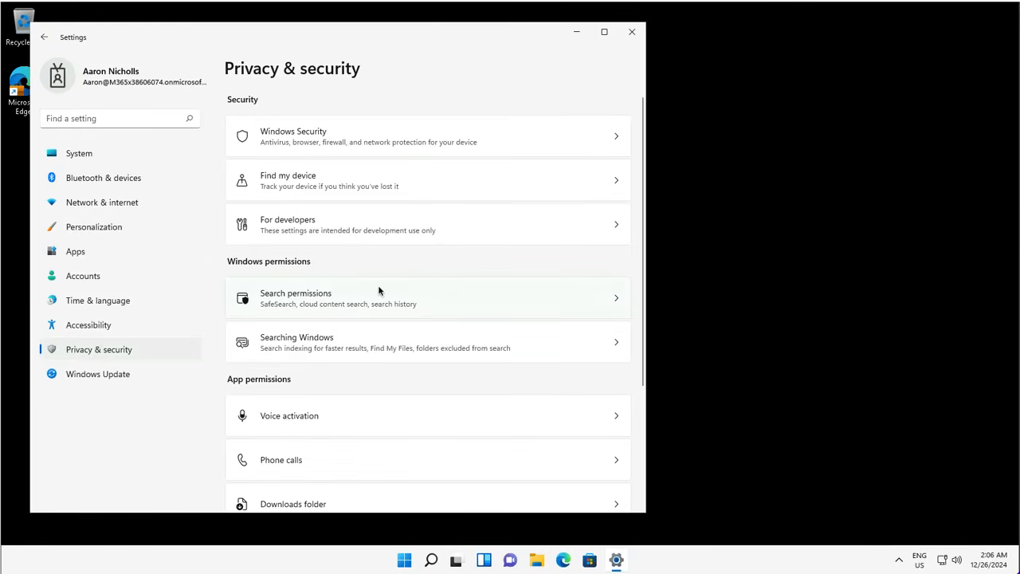
click(633, 36)
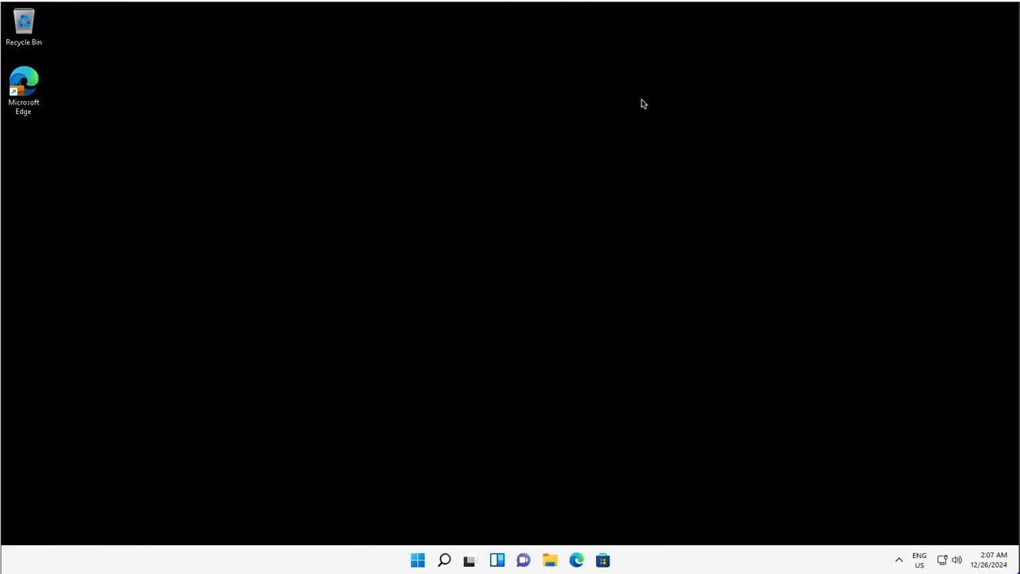
click(418, 561)
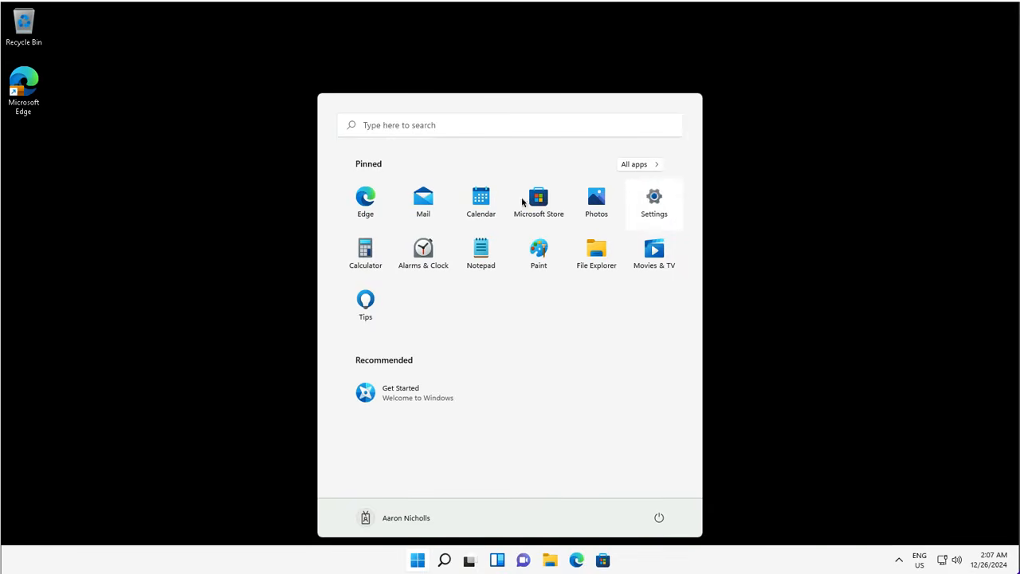
click(654, 201)
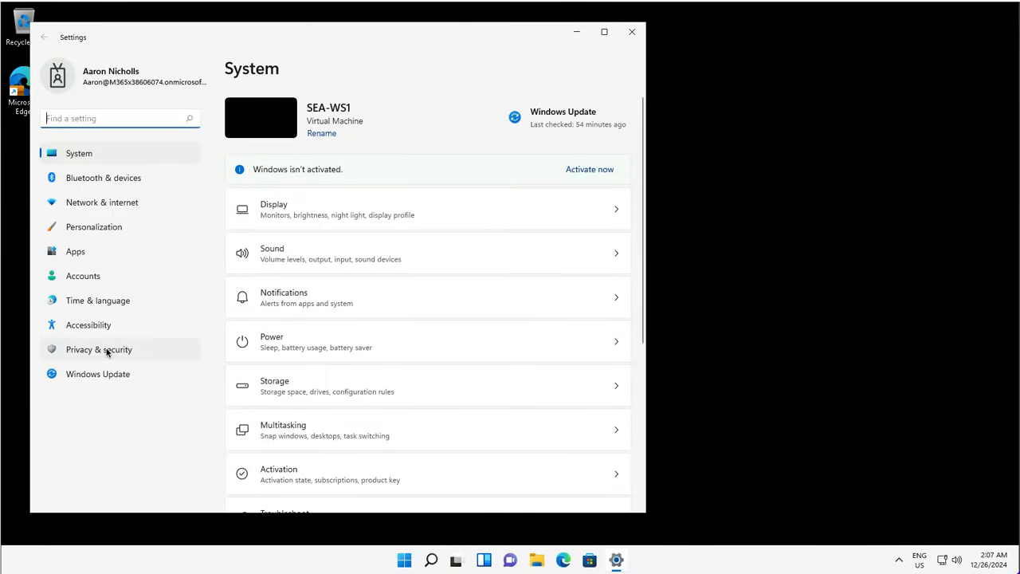
click(108, 353)
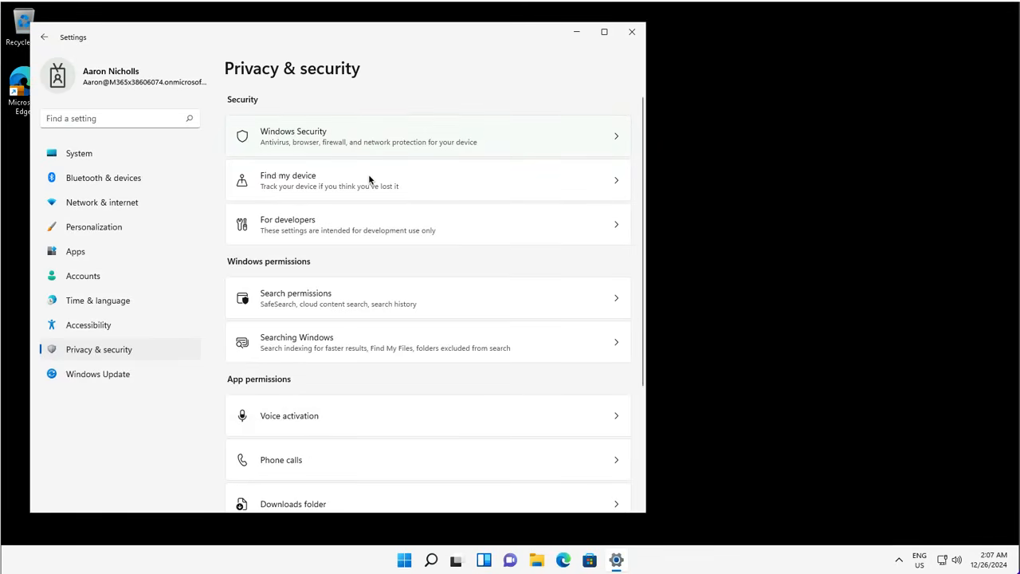
click(369, 145)
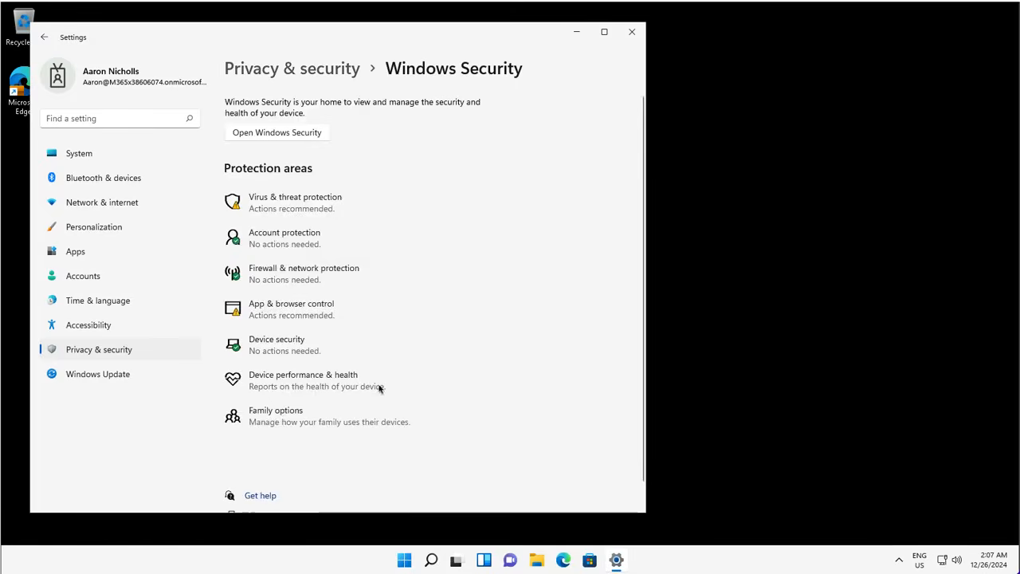
click(151, 345)
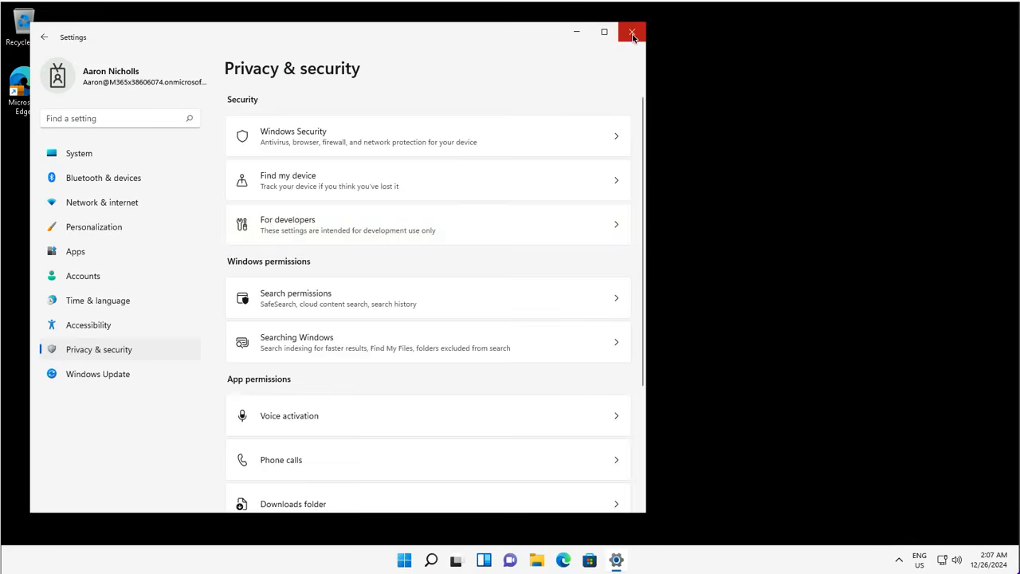